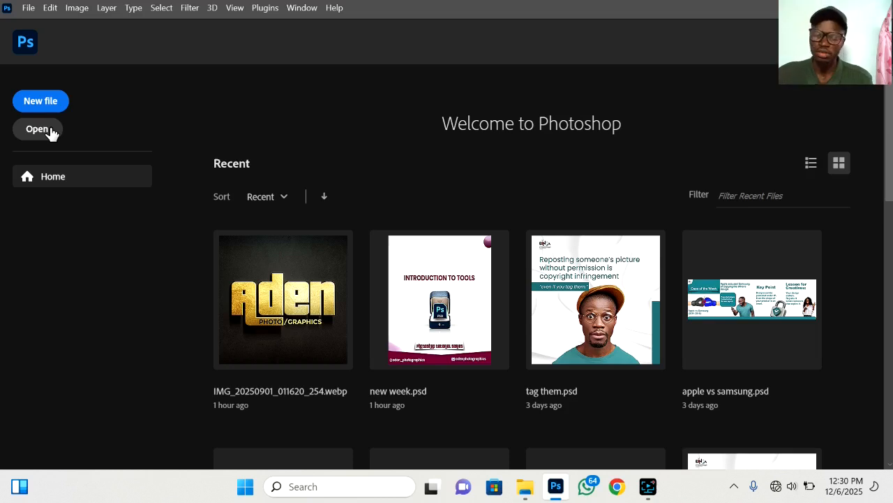
click(38, 129)
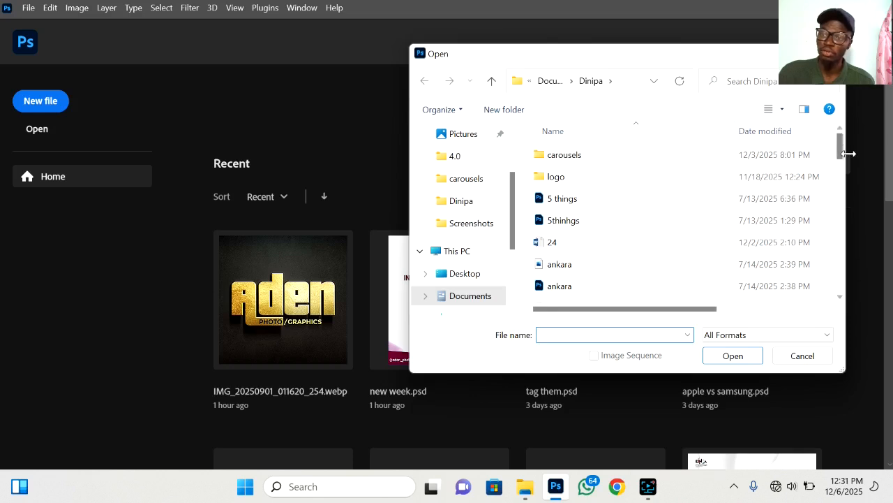
mouse_move(842, 155)
mouse_down()
mouse_move(837, 200)
mouse_move(844, 151)
mouse_up()
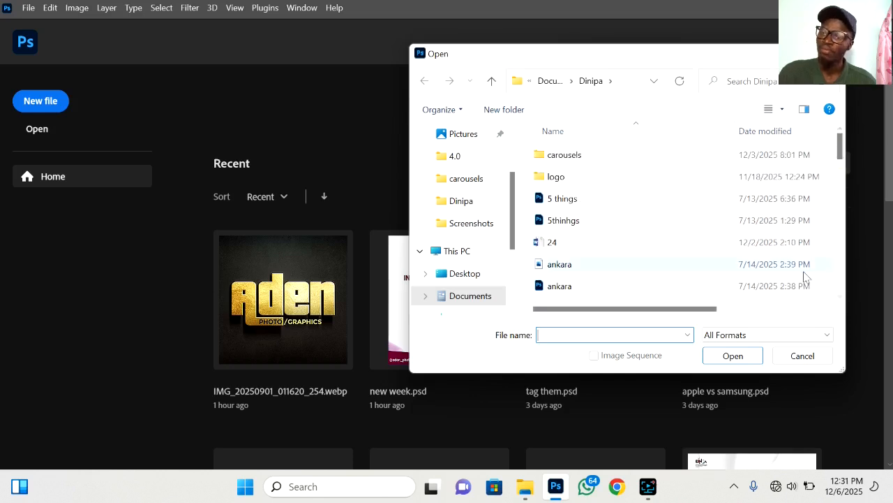
click(801, 355)
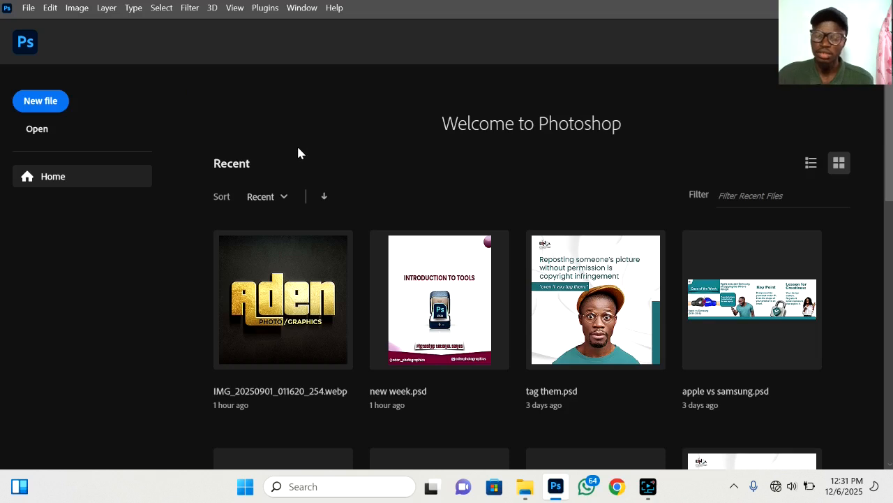
Create a new 10 x 10 inch RGB document at 200 pixels/inch with a white background, and collapse the Actions panel.
click(57, 108)
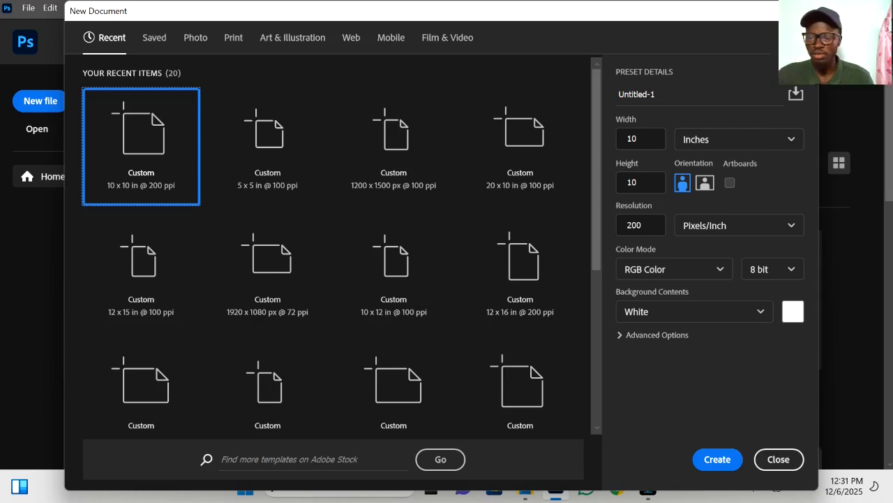
click(718, 459)
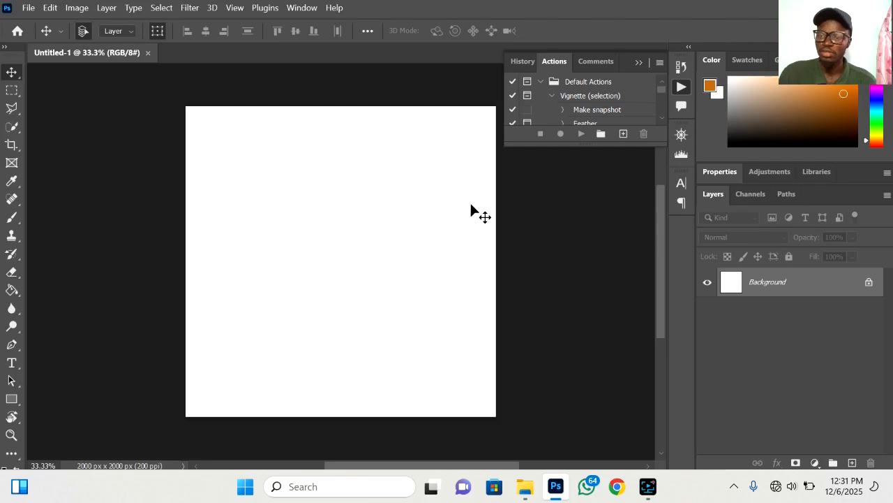
click(642, 62)
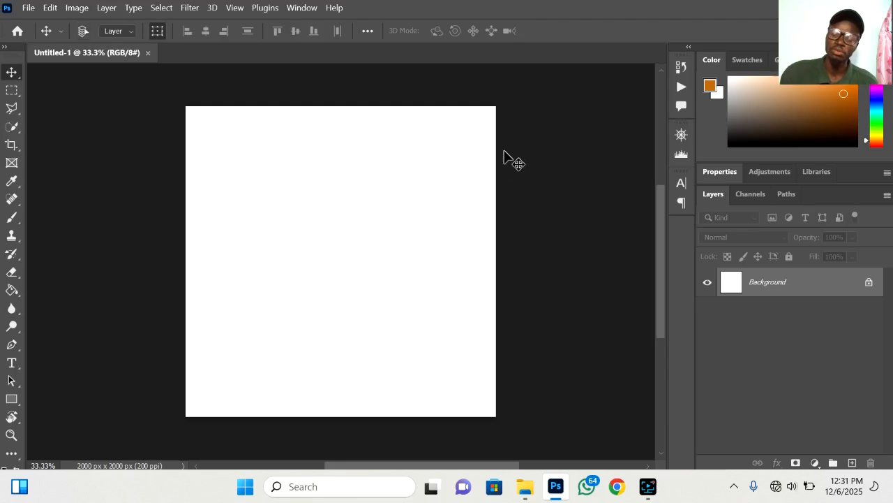
scroll(504, 151, up, 1)
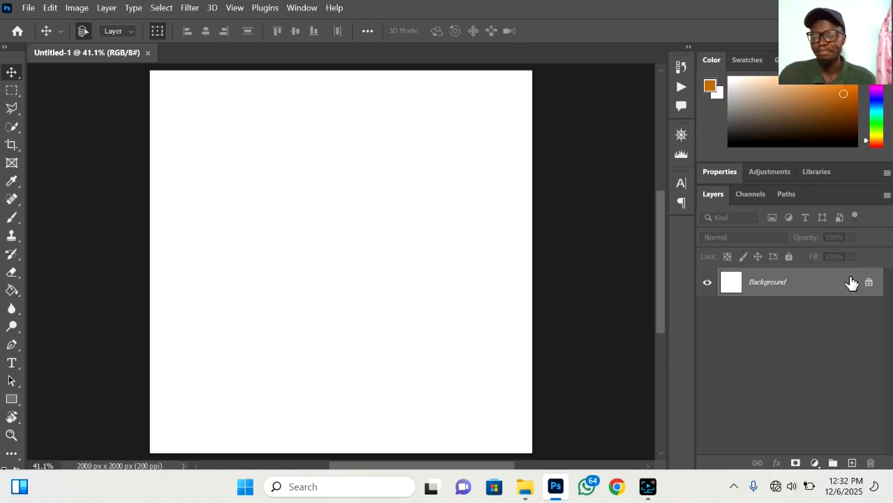
Try toggling the locked Background layer's visibility, and unlock it into a regular layer.
click(707, 283)
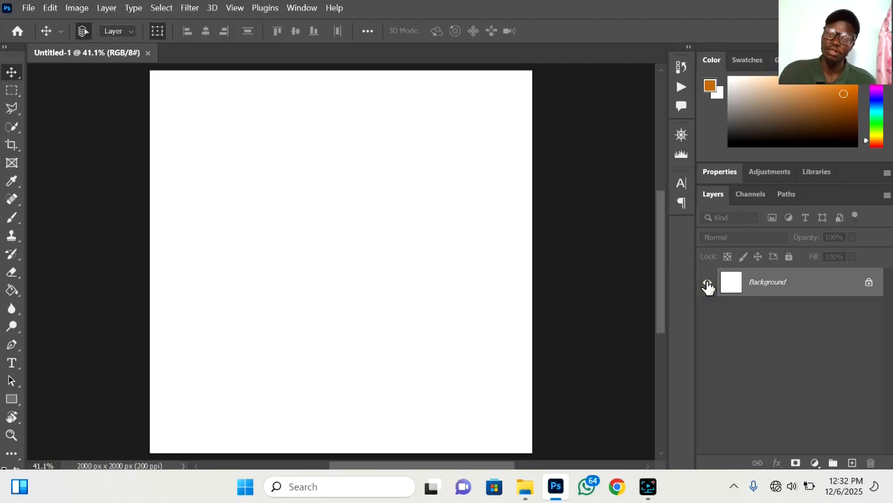
click(707, 282)
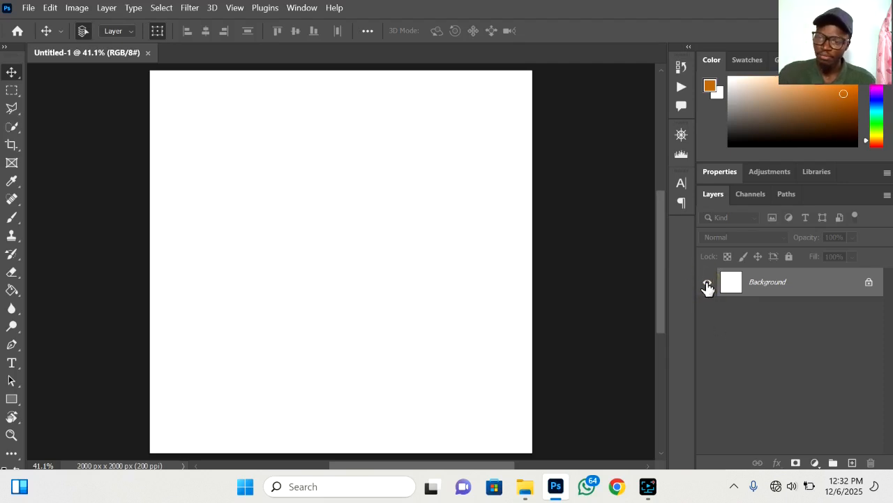
click(707, 282)
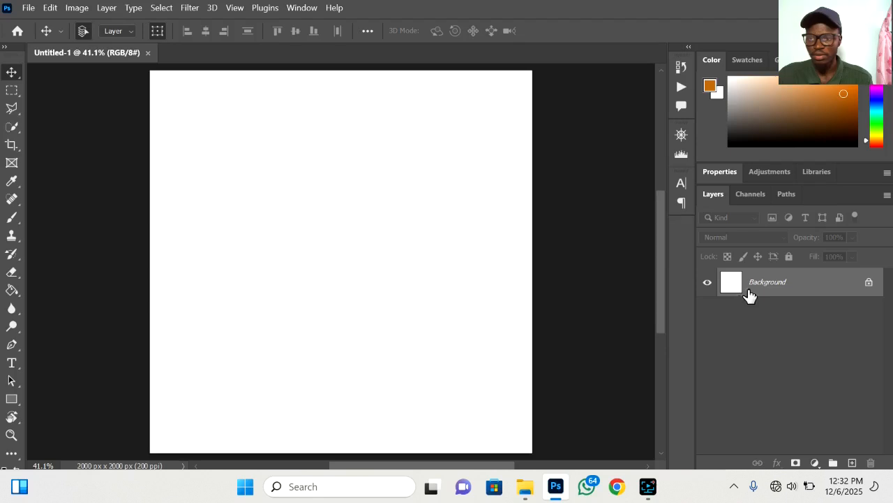
click(707, 282)
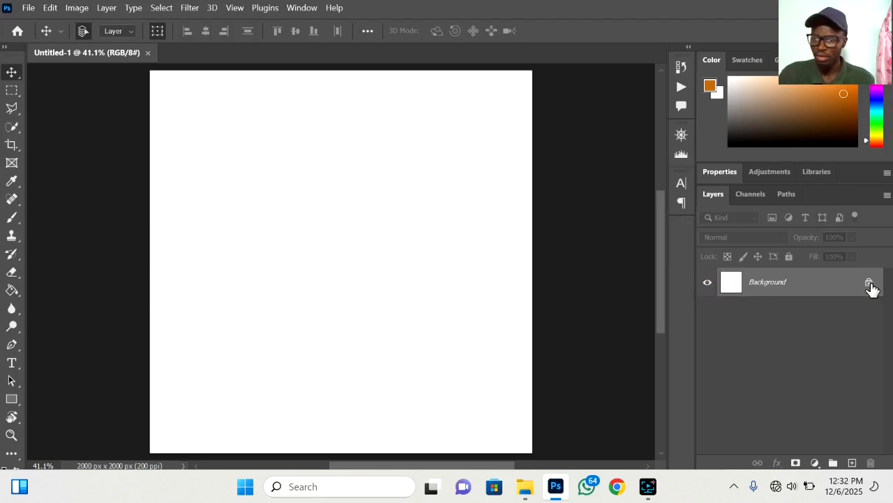
click(869, 282)
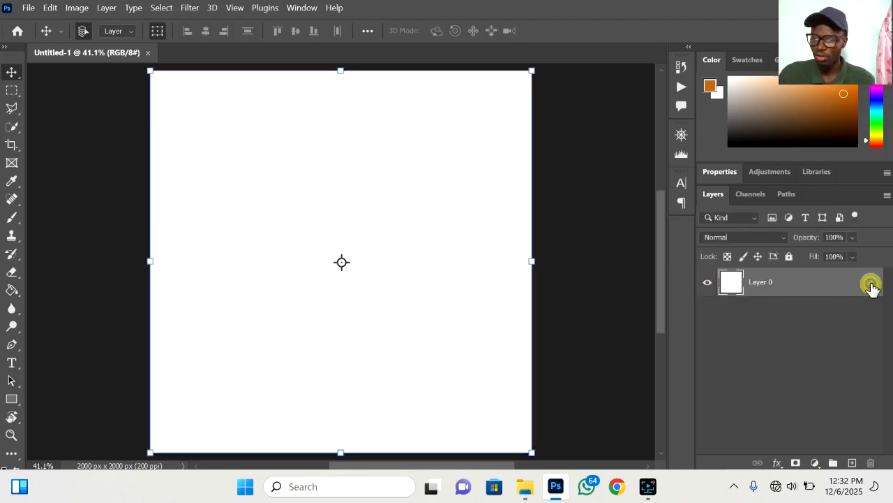
Hide the unlocked white layer and show it again.
double_click(707, 284)
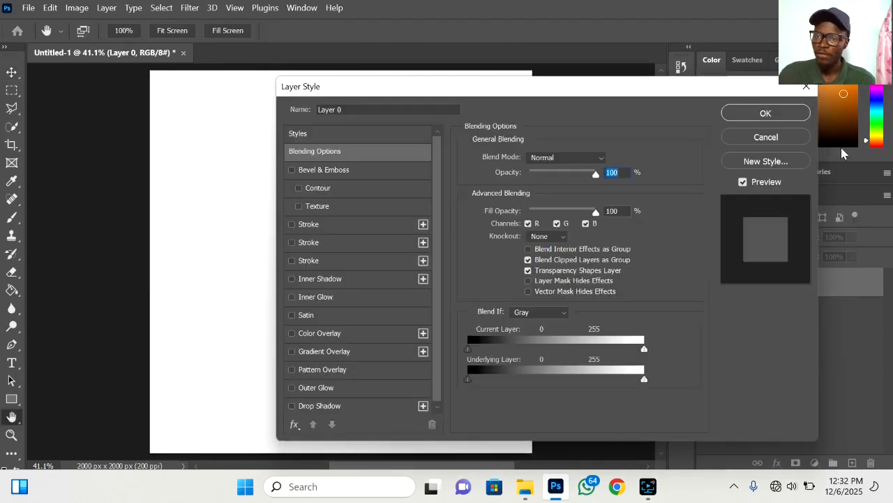
click(793, 137)
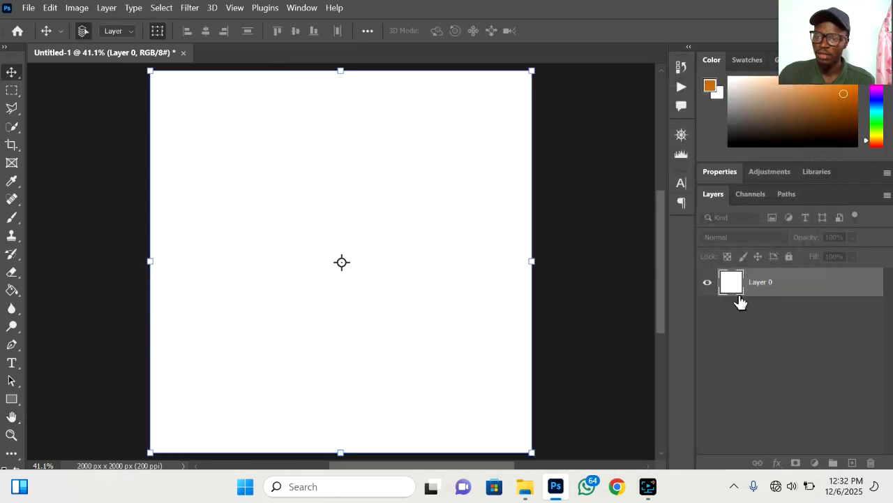
click(706, 283)
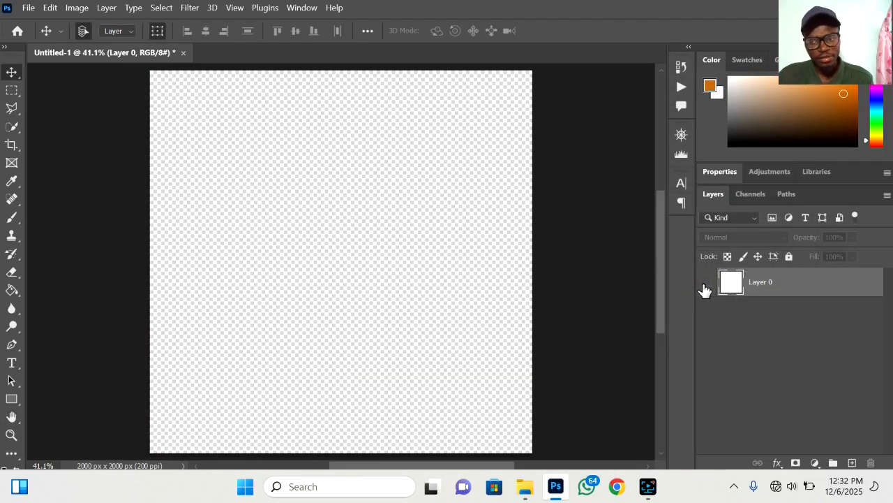
click(705, 285)
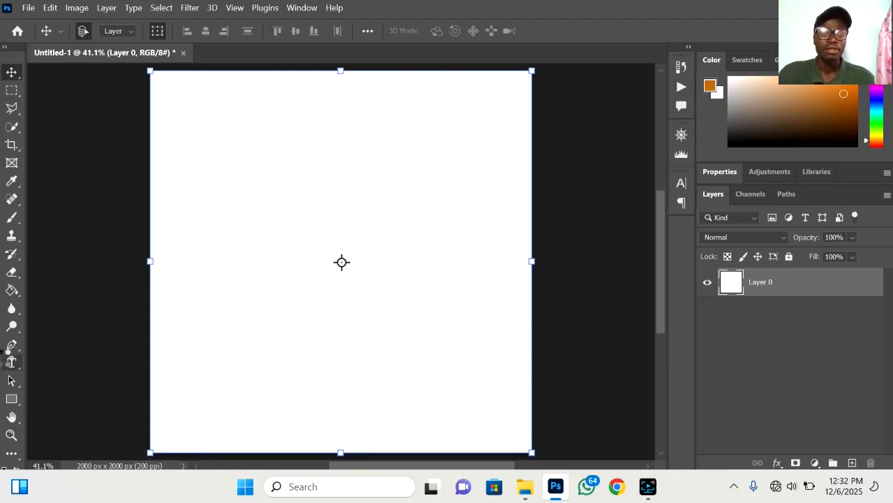
Add the horizontal text "WELCOME" in the upper part of the canvas with the Horizontal Type tool.
click(11, 362)
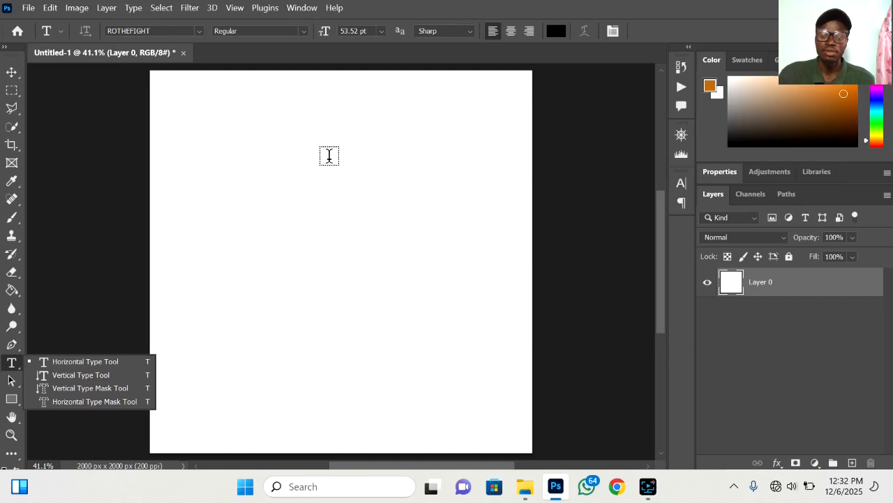
click(328, 155)
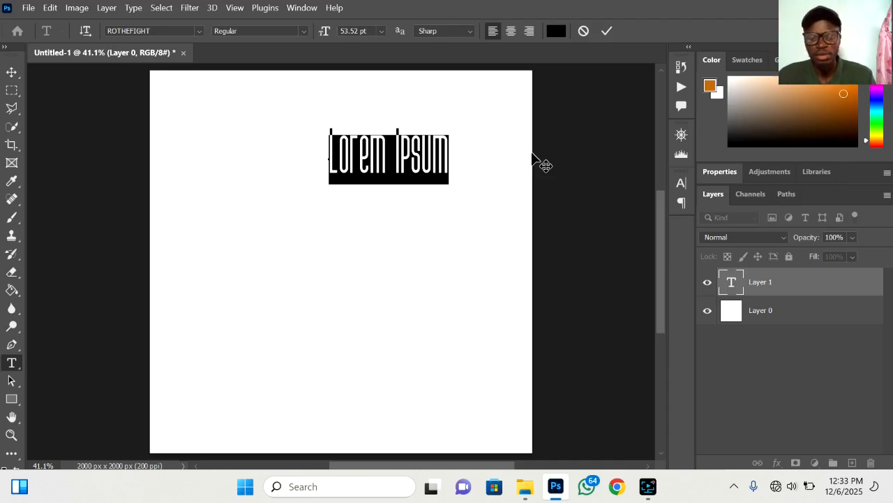
text(WELC)
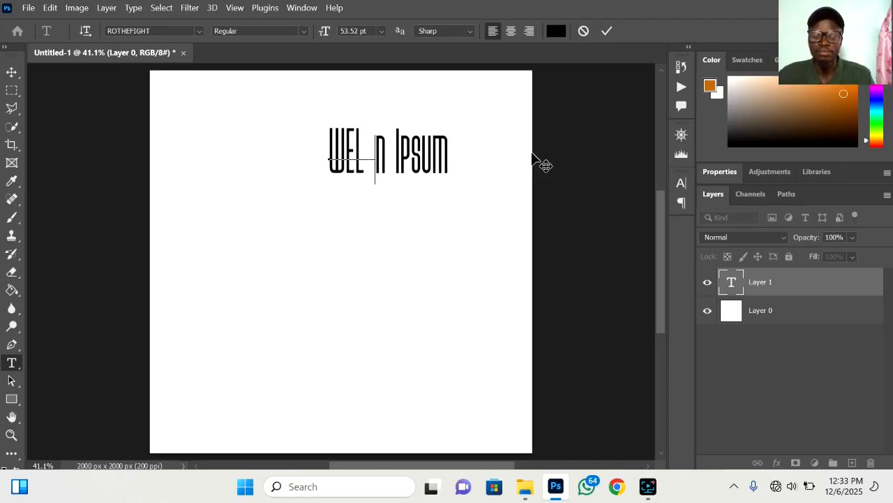
text(OME)
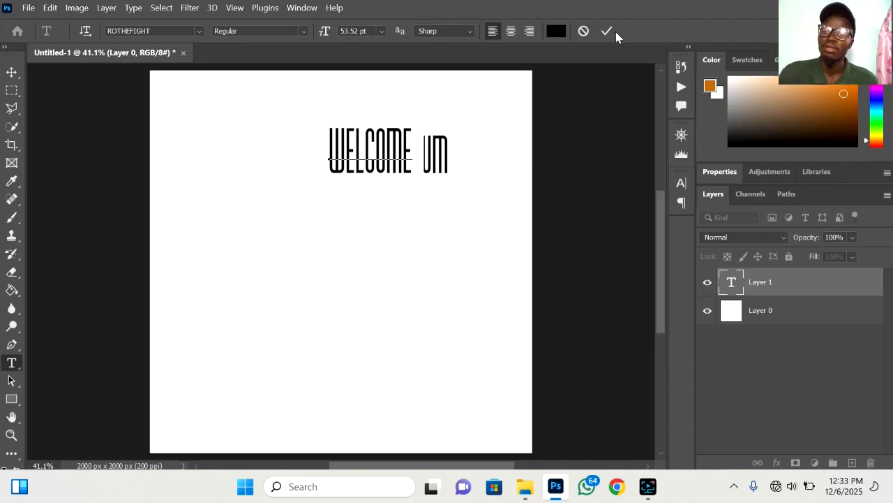
click(606, 31)
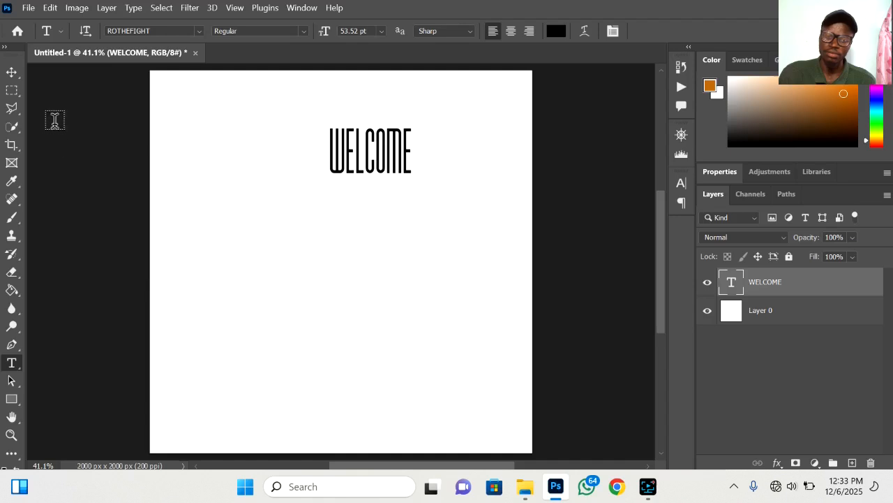
Enlarge the WELCOME text to about 83 pt and move it down near the middle of the canvas.
click(11, 73)
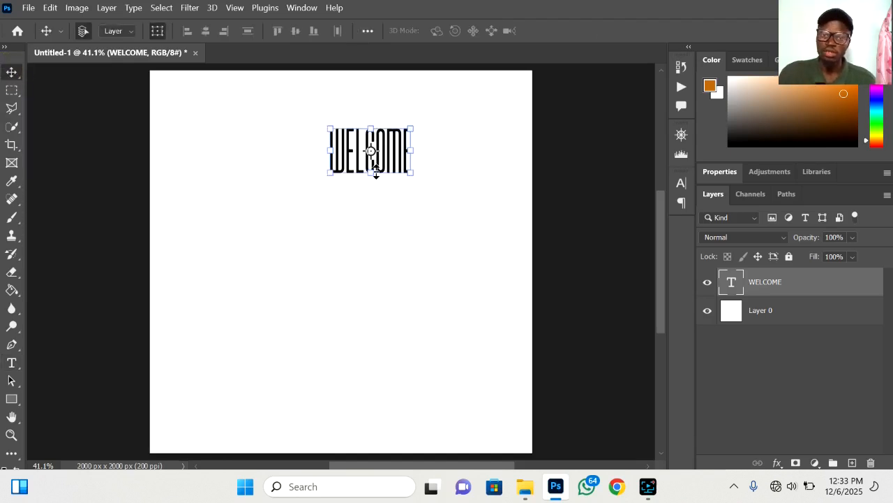
drag(372, 168, 403, 289)
key(Return)
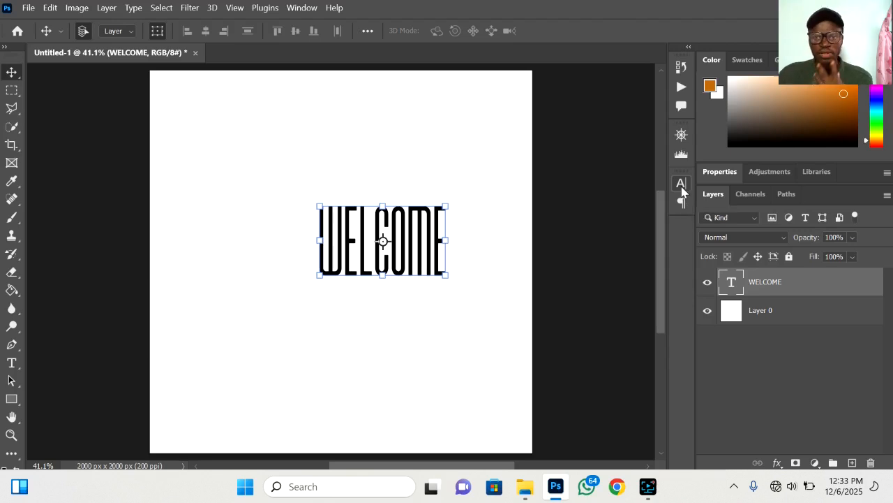
Show the Character settings and set the WELCOME text's font size to 100 pt.
click(303, 8)
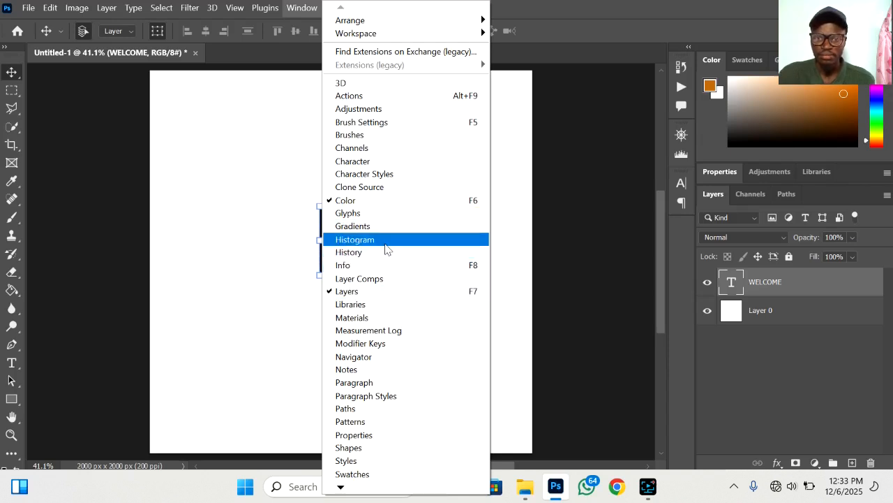
click(394, 163)
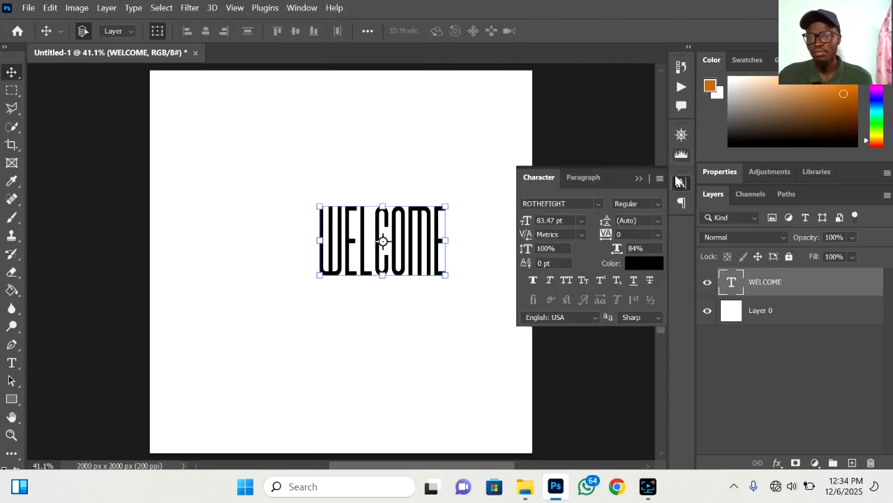
click(640, 179)
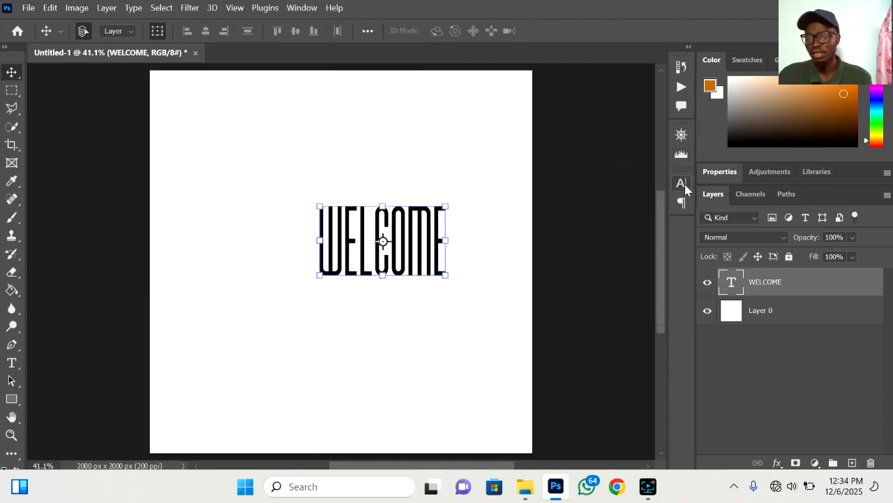
click(683, 185)
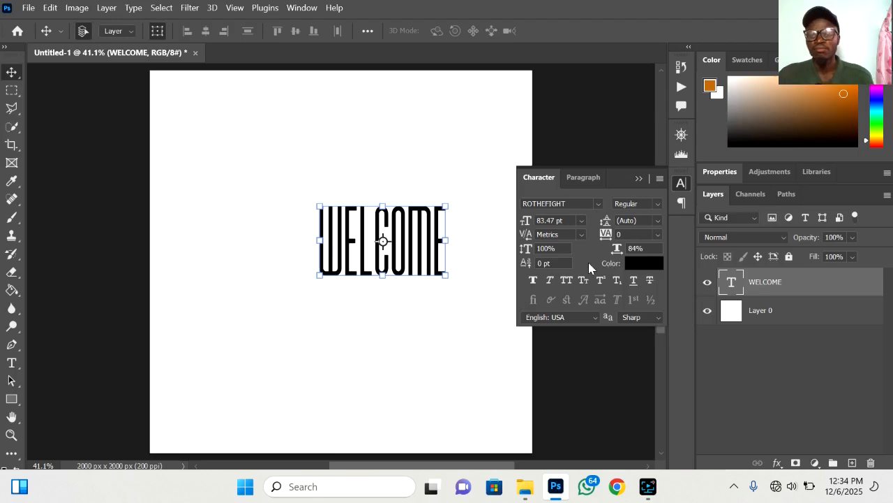
click(541, 220)
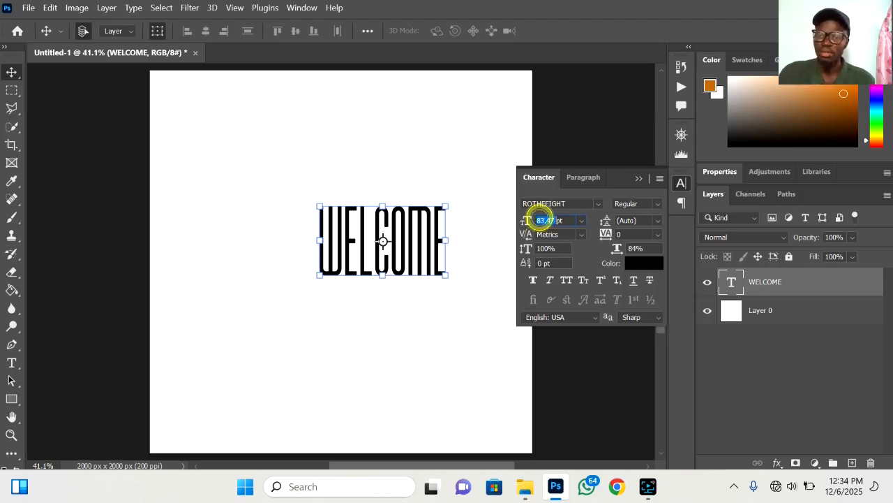
text(100pt)
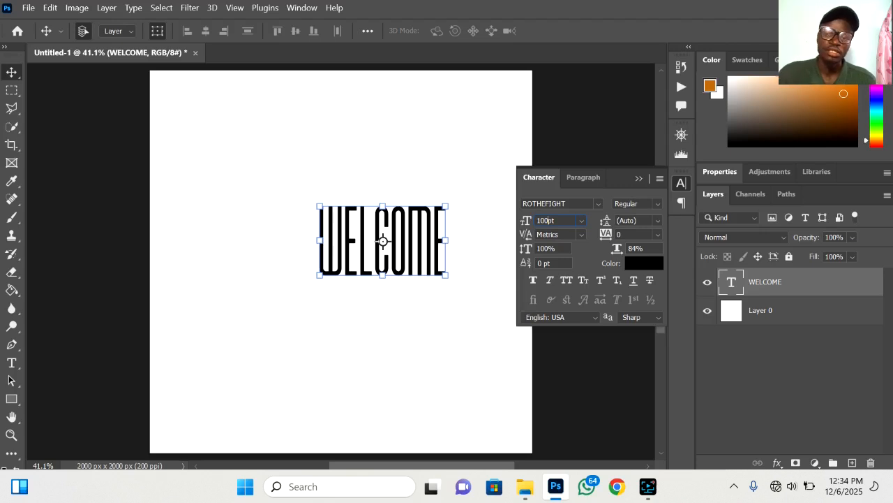
key(Return)
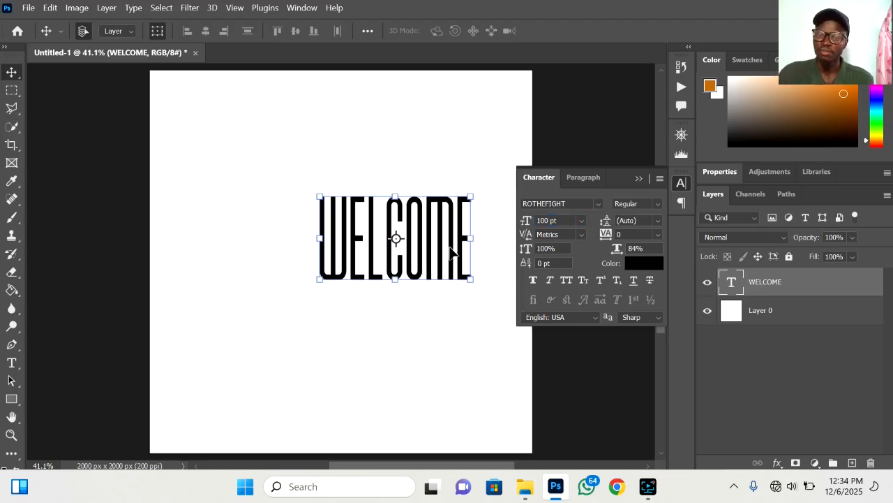
Move the WELCOME text to the canvas centre using the smart guides, and reposition it in the upper-left area.
mouse_move(450, 245)
mouse_down()
mouse_move(338, 247)
mouse_move(381, 248)
mouse_up()
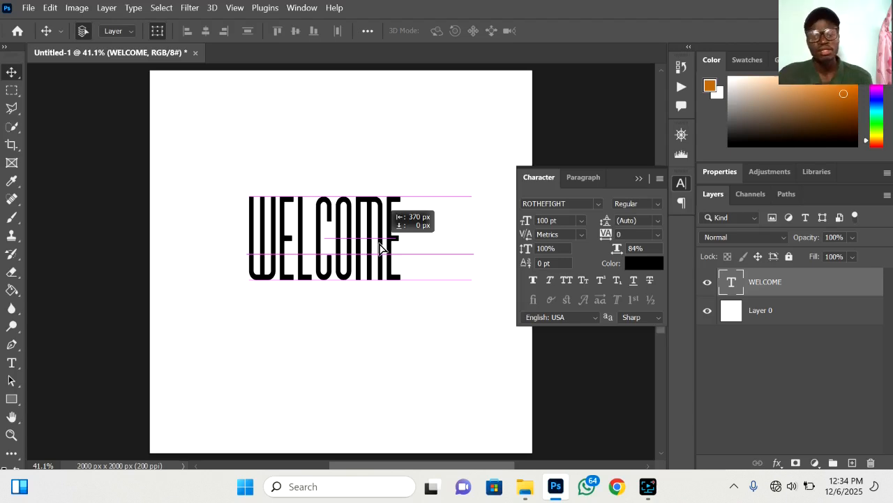
drag(380, 248, 396, 273)
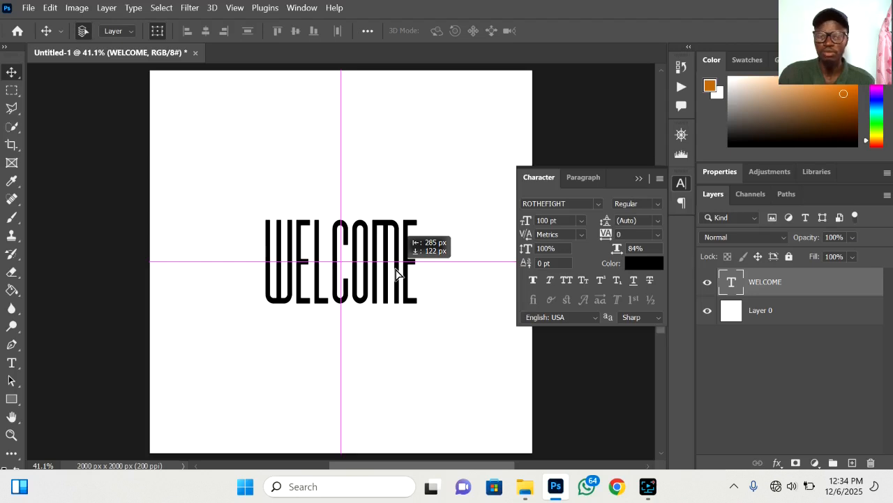
drag(395, 274, 309, 185)
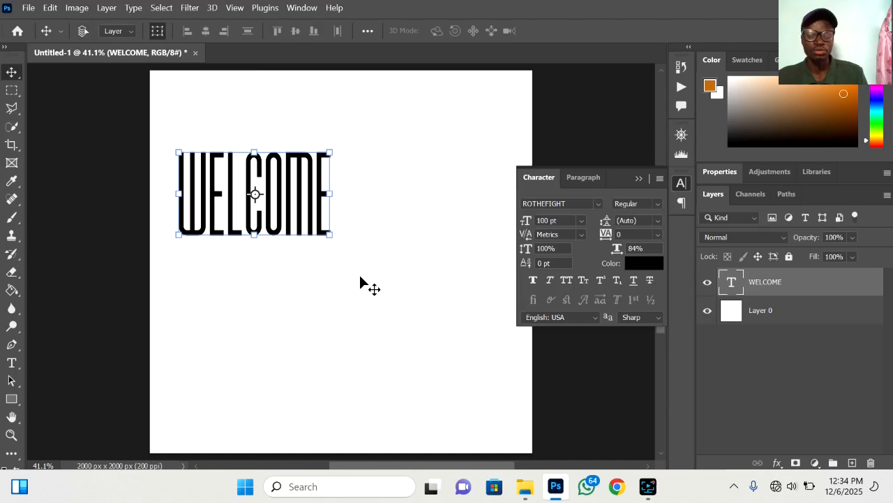
Select the whole canvas and align the WELCOME text to its horizontal centre.
key(ctrl+a)
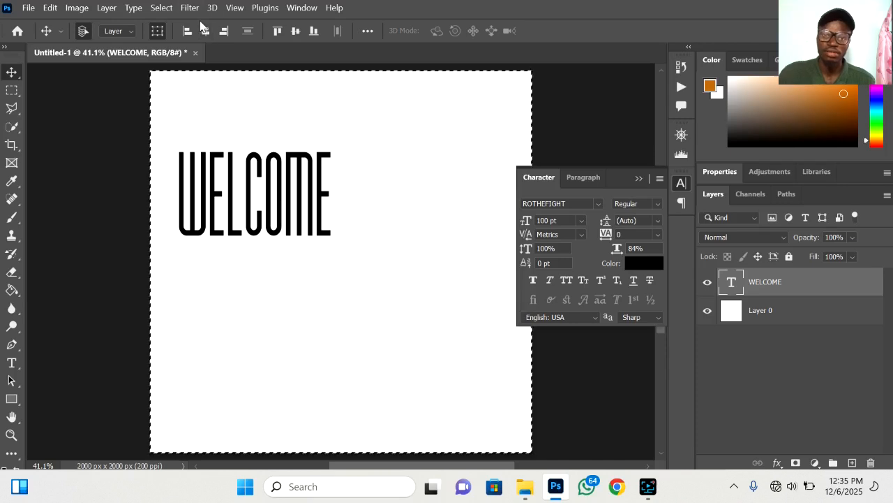
click(205, 30)
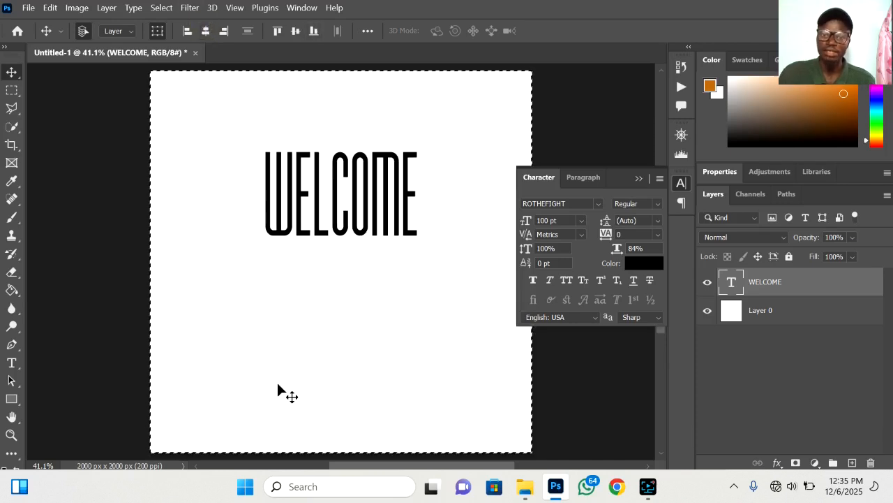
Align the WELCOME text to the canvas's vertical centre and deselect the canvas.
click(295, 32)
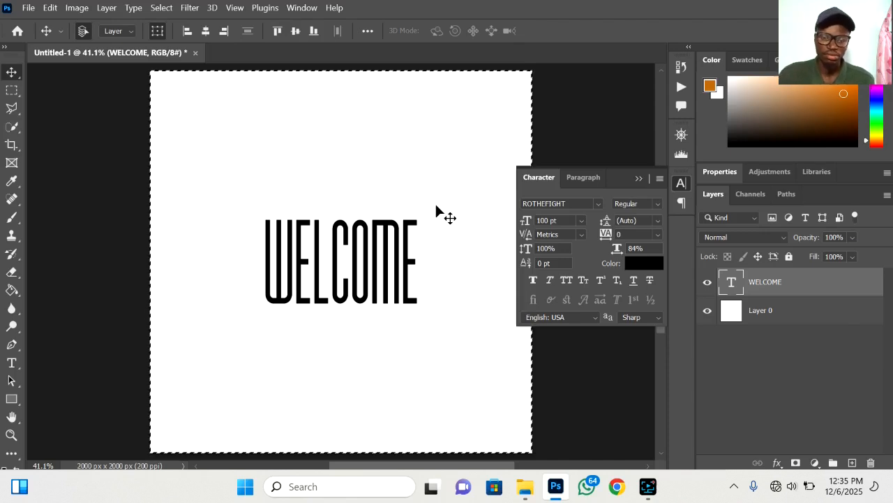
key(ctrl)
key(ctrl+d)
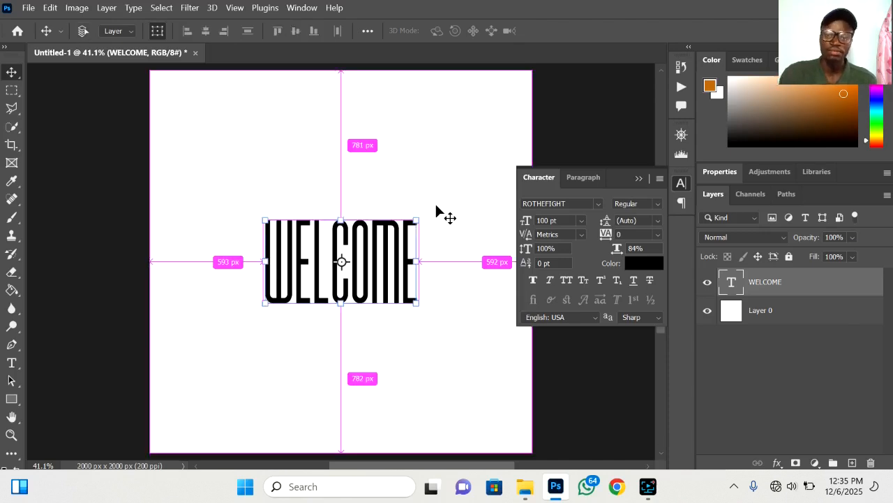
Set the WELCOME text's colour to bright red (fc0000) and close the Character settings.
click(645, 263)
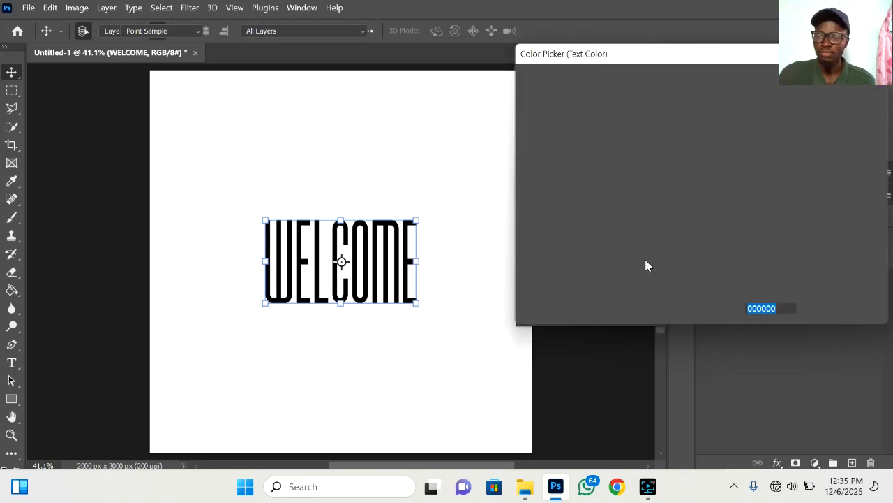
click(612, 138)
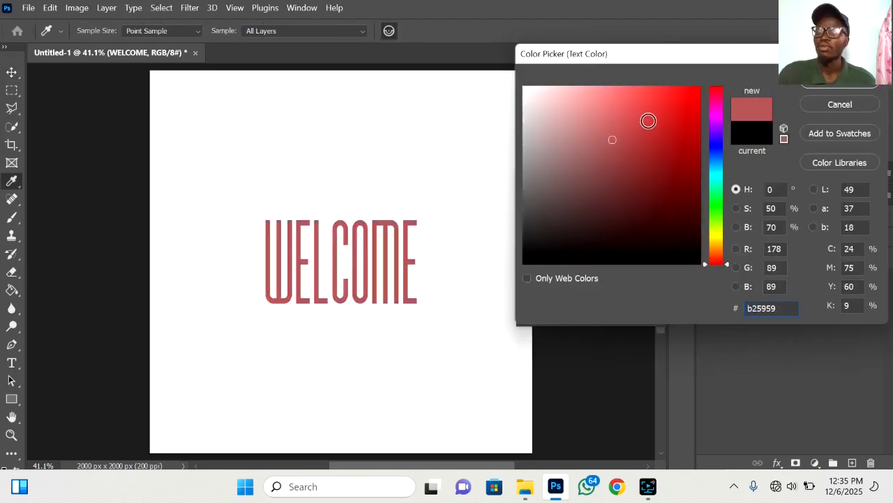
click(649, 121)
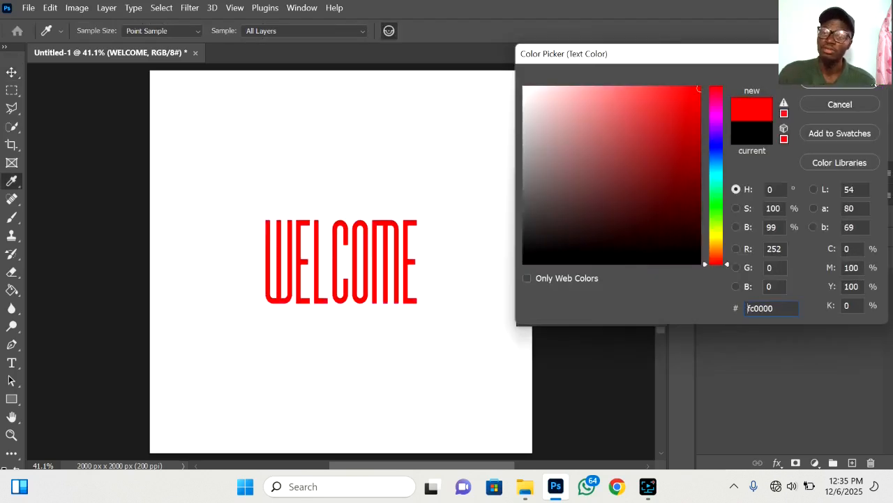
key(Return)
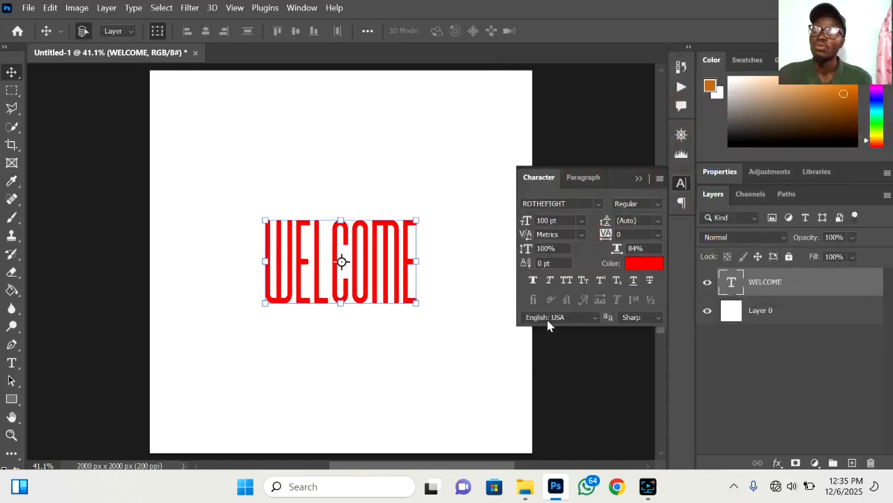
click(640, 179)
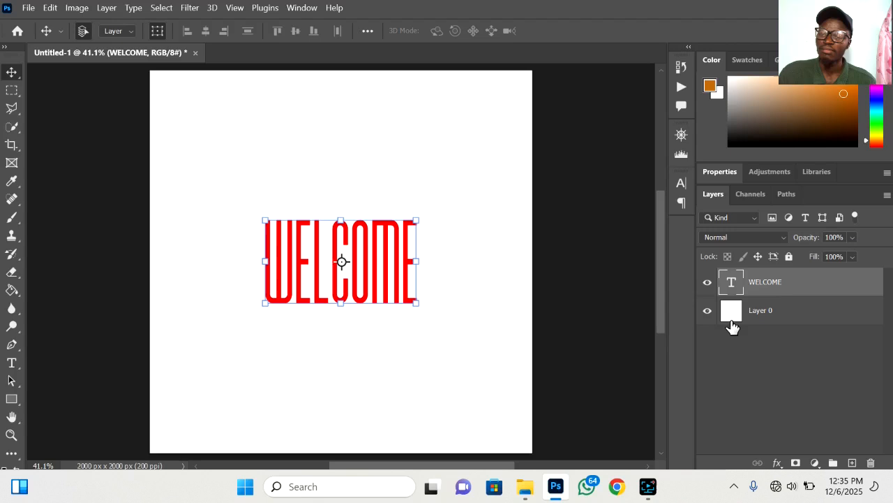
Hide Layer 0 and show it again.
click(707, 312)
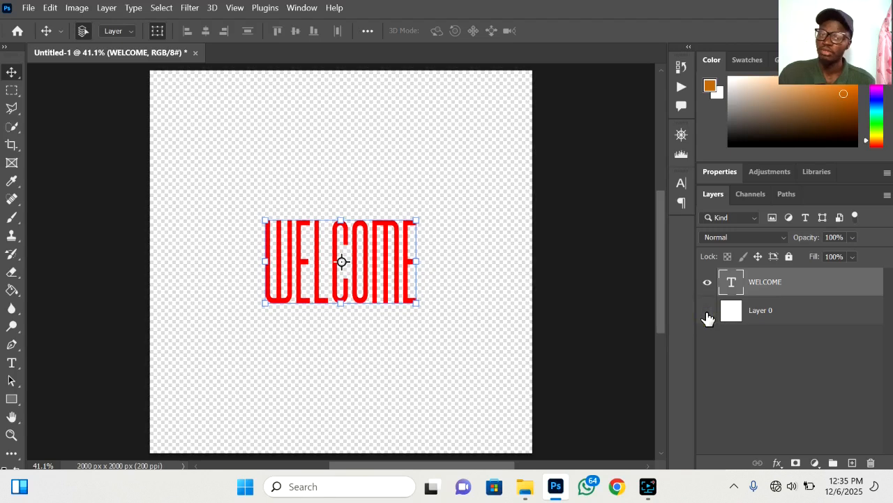
click(707, 311)
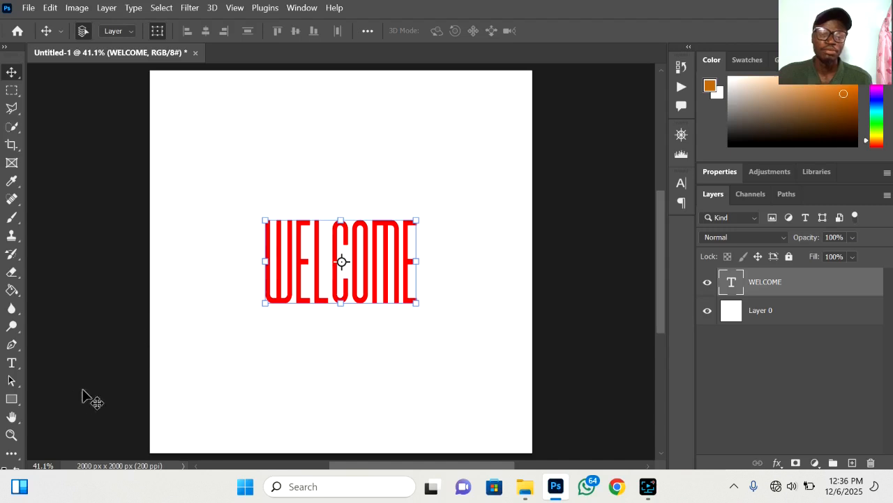
Draw a rectangle shape about 915 x 559 px covering the WELCOME text, using the Rectangle tool.
click(11, 400)
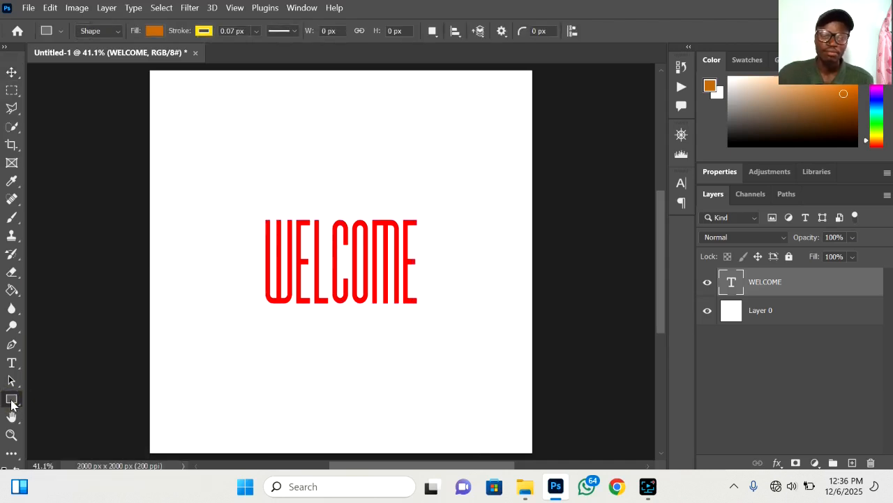
right_click(11, 400)
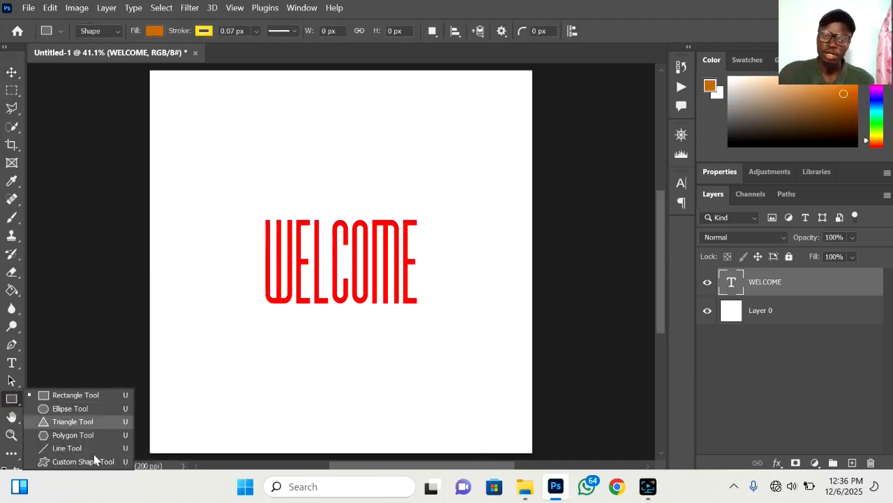
click(12, 401)
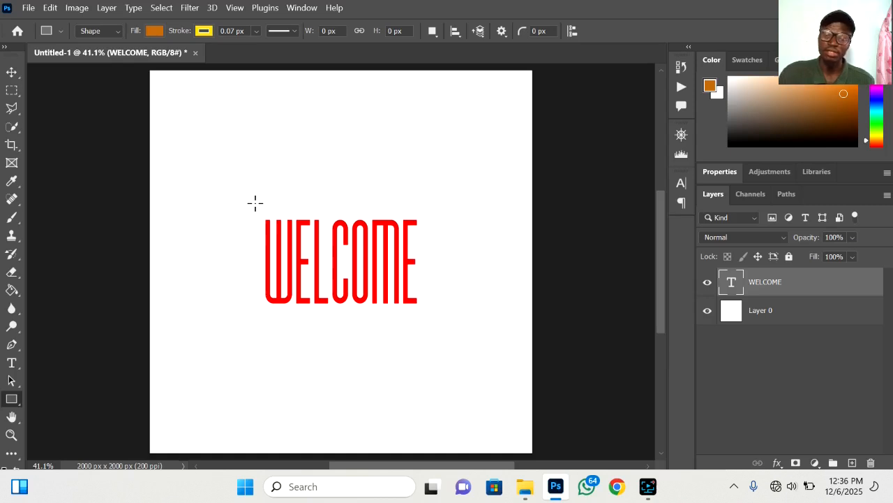
drag(256, 203, 430, 310)
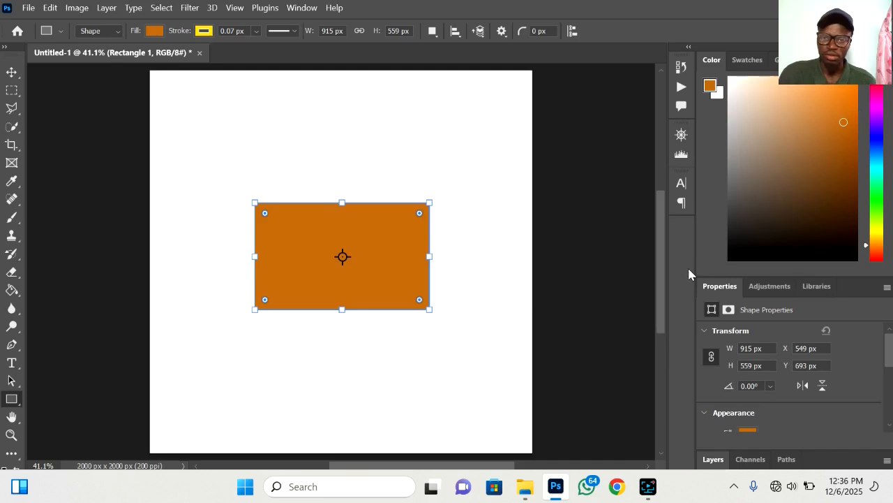
Try red and yellow fills on the rectangle, set its fill to black, and switch to the Move tool.
click(154, 31)
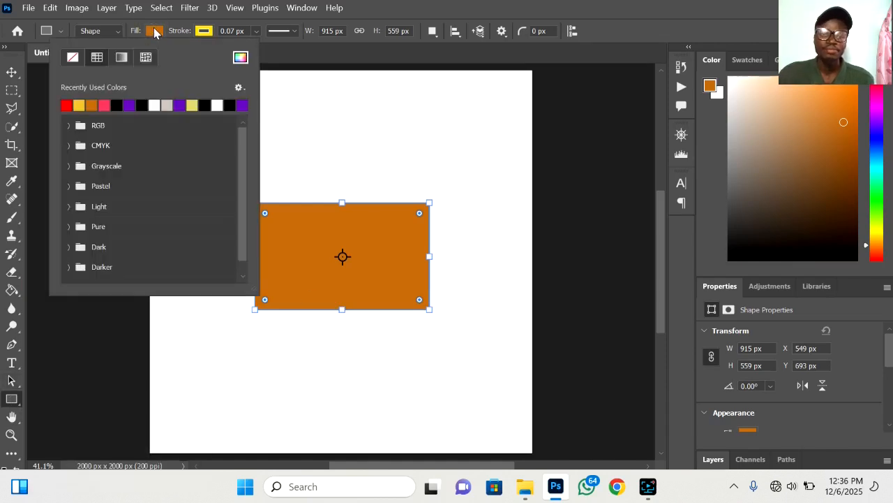
click(67, 105)
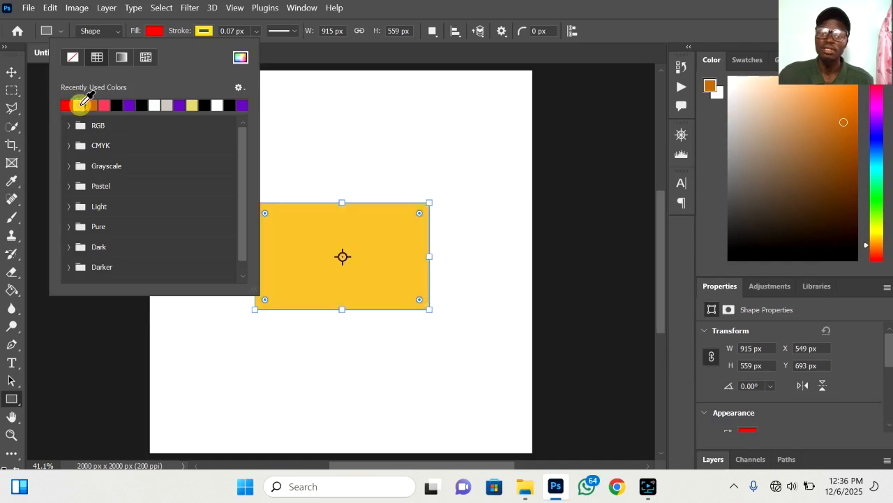
click(79, 105)
click(80, 105)
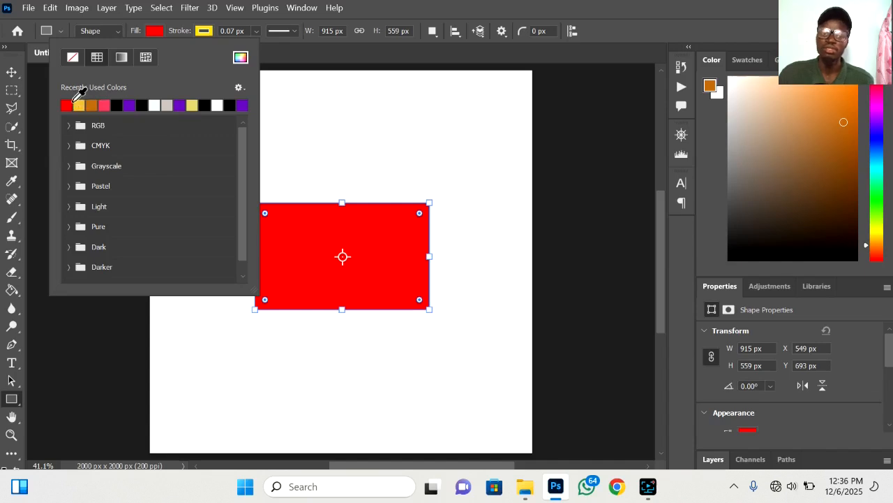
click(118, 105)
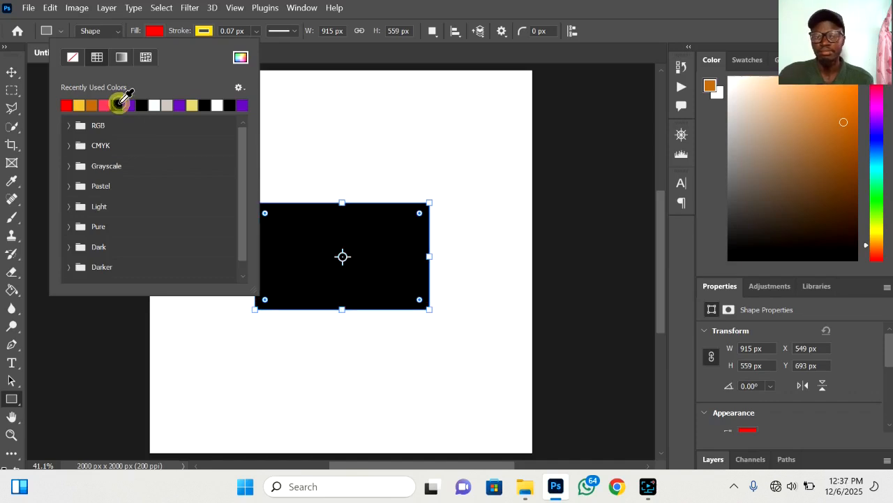
click(12, 72)
click(12, 72)
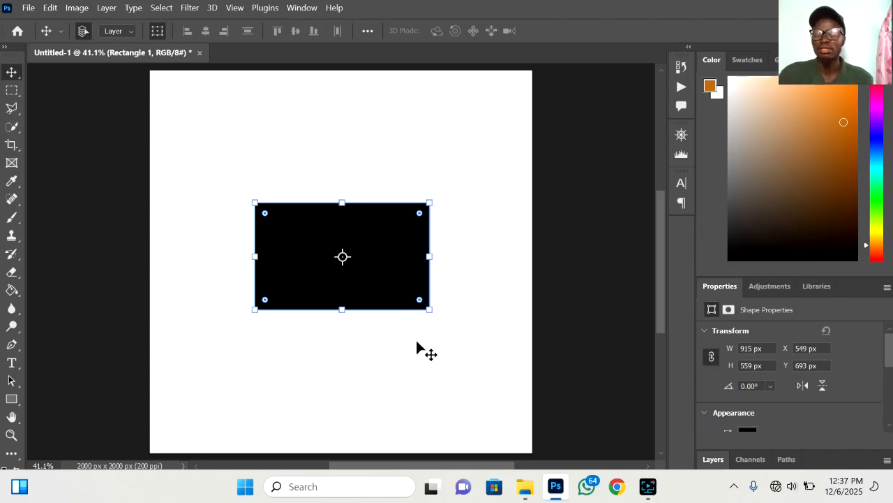
Enlarge the layer list to show all layers and move Rectangle 1 below the WELCOME layer.
click(714, 459)
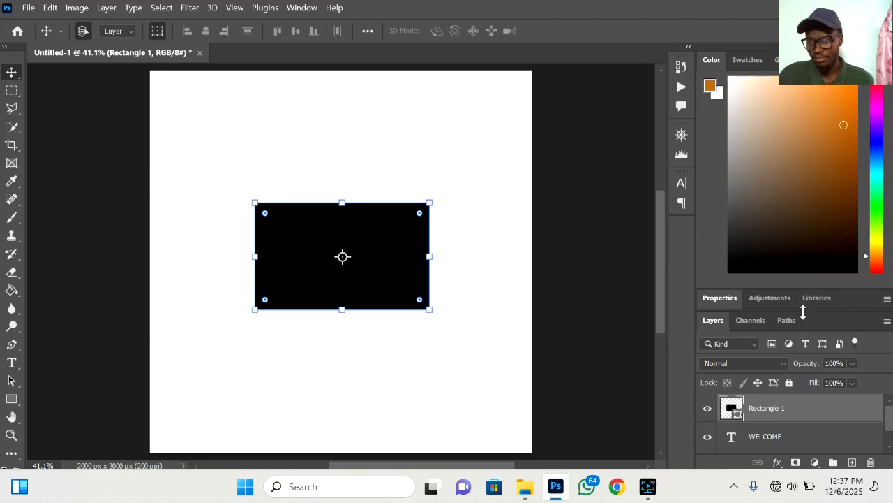
drag(803, 311, 795, 219)
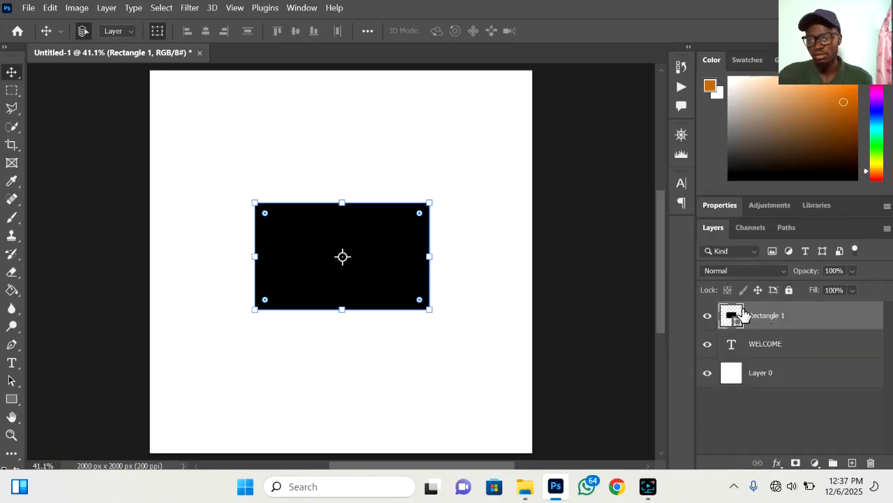
click(809, 321)
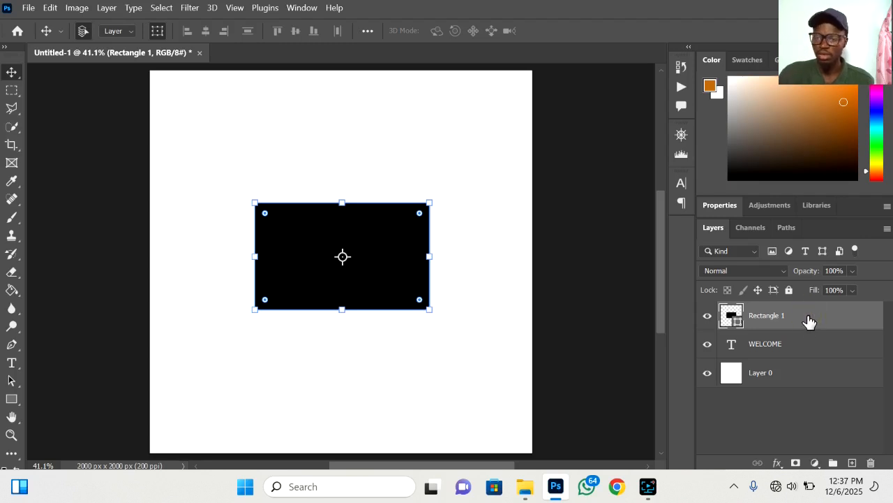
drag(809, 320, 817, 351)
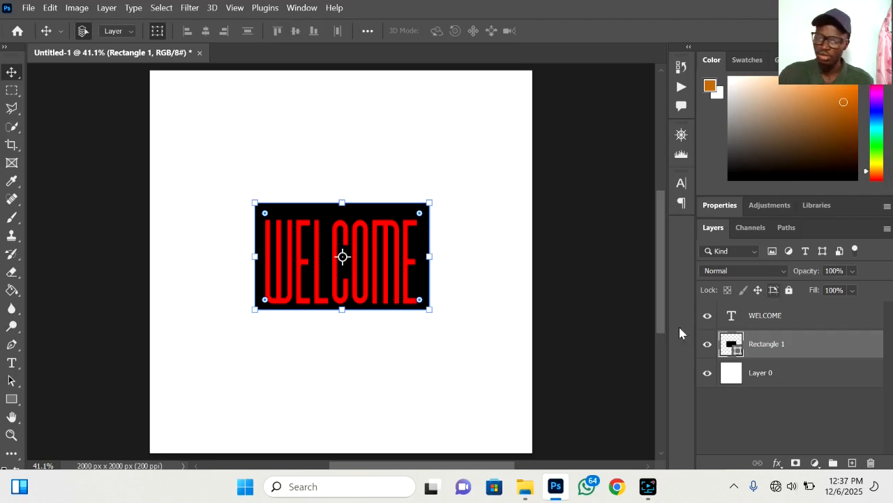
Try to scale the black rectangle down proportionally to about 72%, and cancel the transform.
click(432, 367)
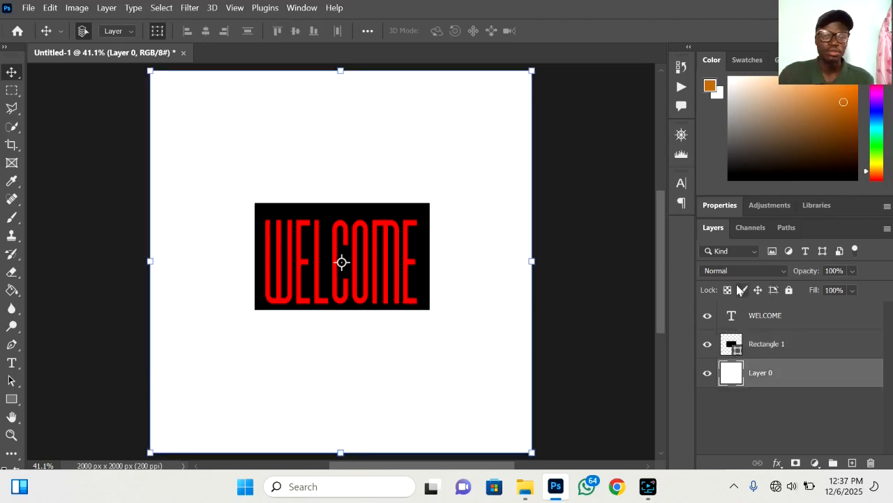
click(340, 211)
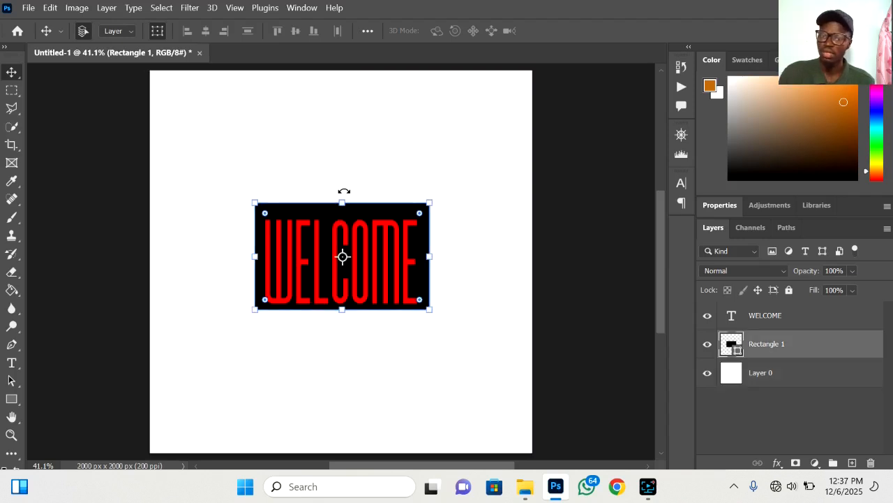
drag(344, 200, 349, 234)
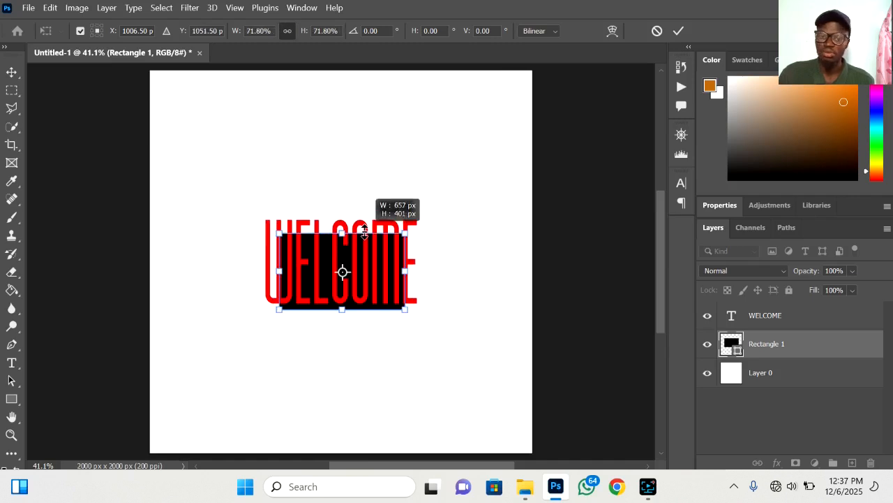
click(657, 31)
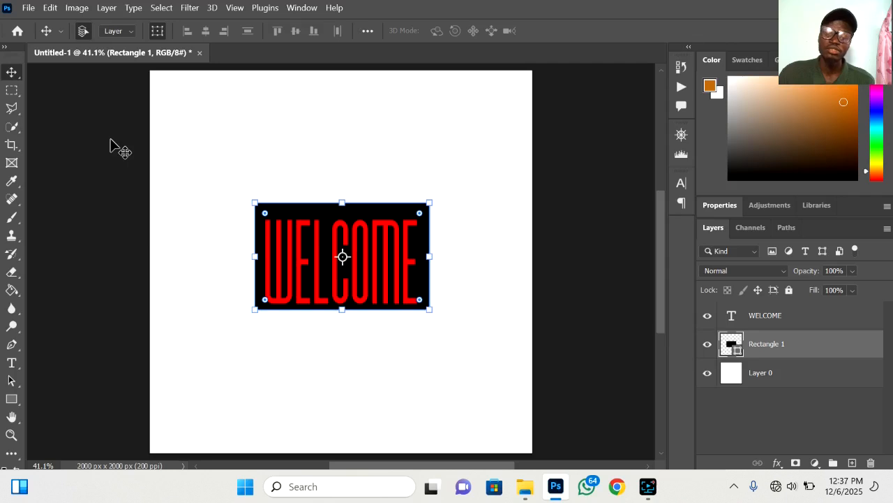
Make a rectangular marquee selection overlapping the upper-left part of the black rectangle.
click(11, 90)
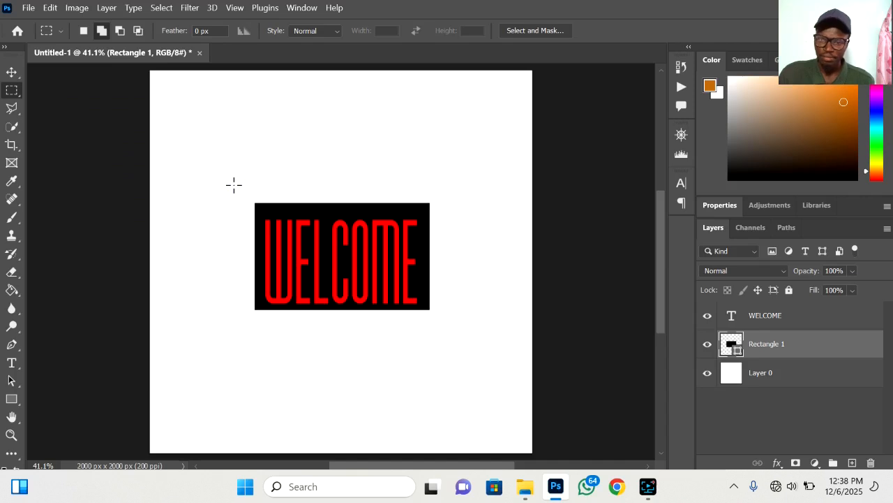
drag(234, 185, 337, 277)
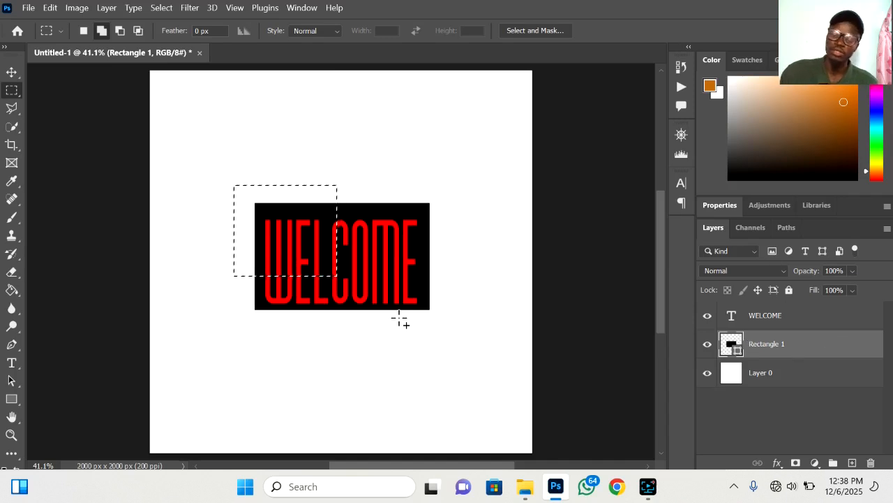
Duplicate the Rectangle 1 layer and delete the duplicate.
key(j)
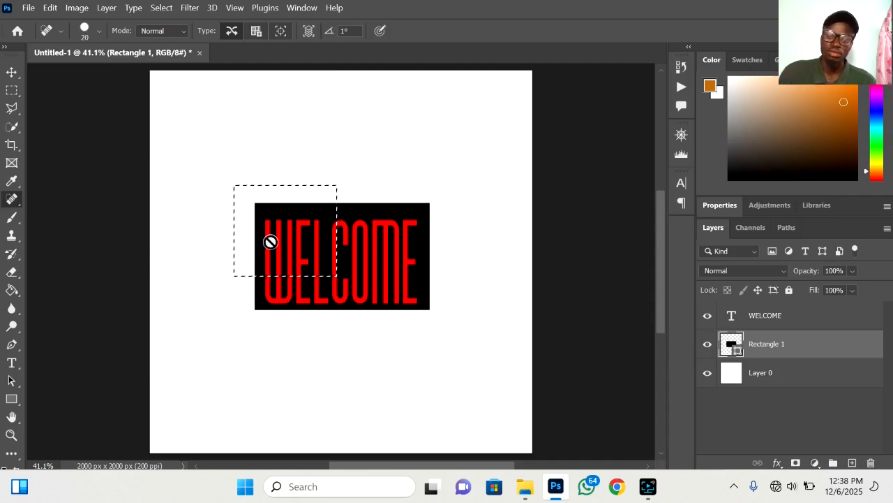
key(v)
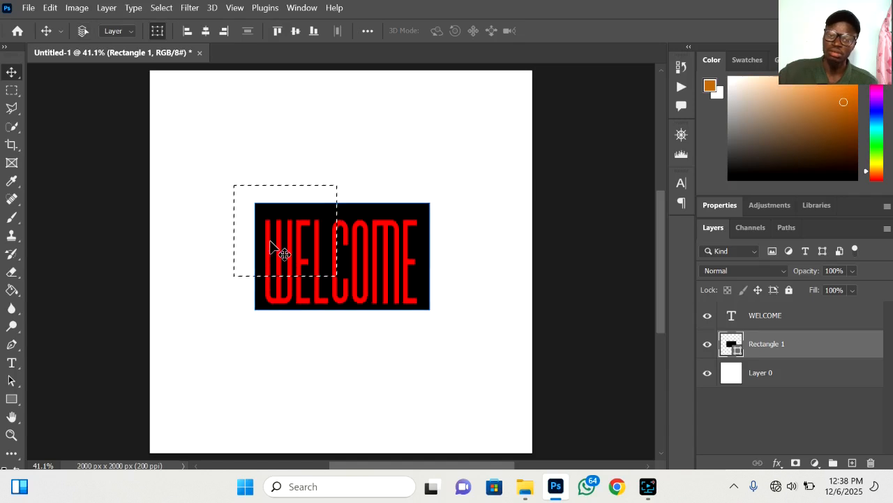
key(ctrl+j)
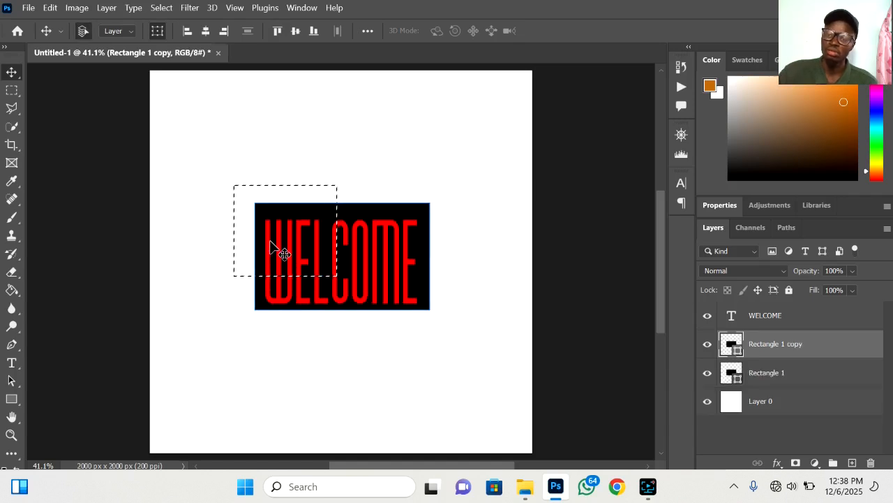
click(707, 375)
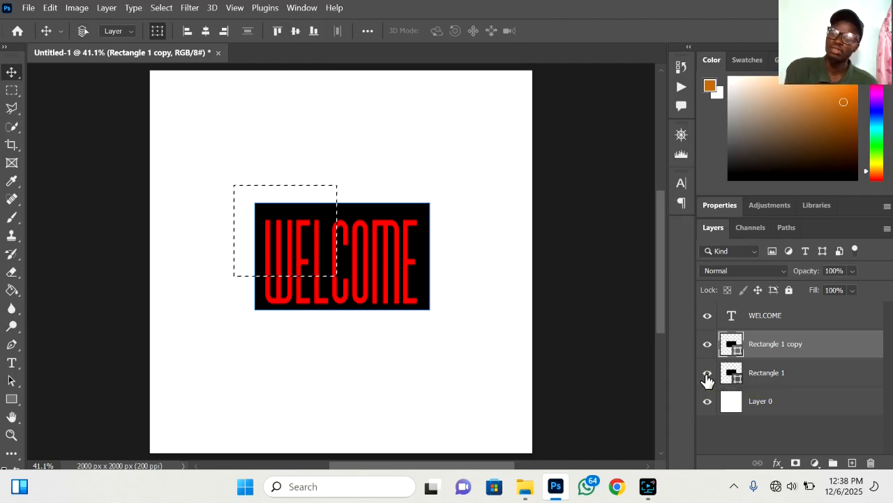
key(Delete)
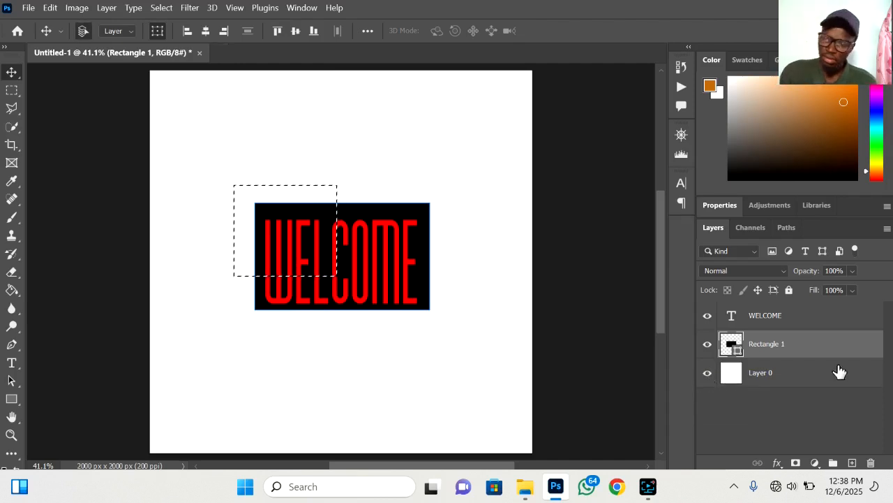
Rasterize the Rectangle 1 layer.
right_click(814, 345)
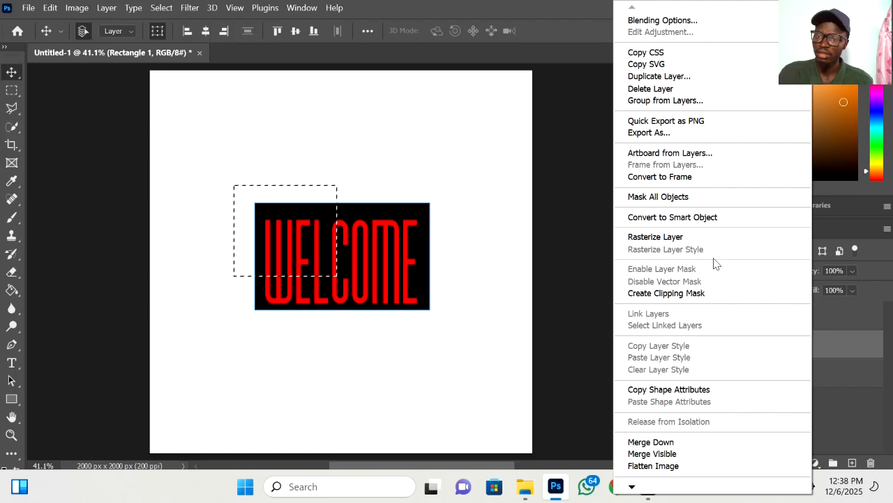
click(683, 237)
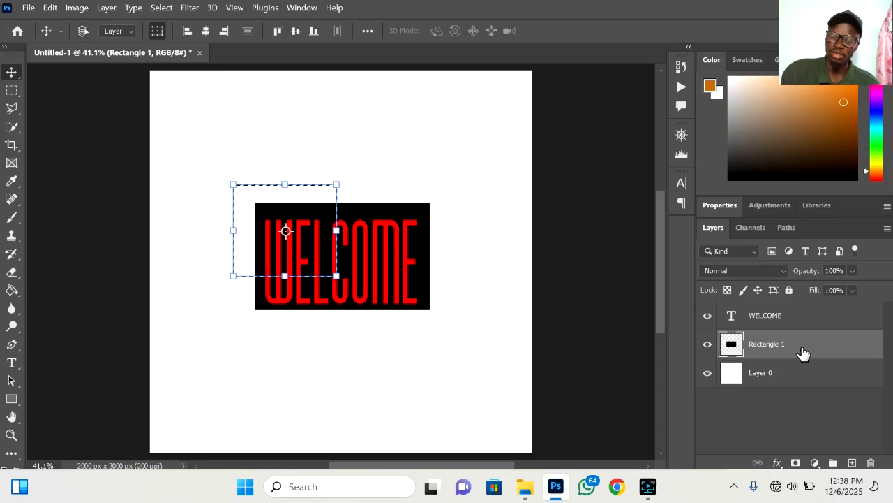
Copy the selected part of Rectangle 1 onto a new layer and check the copy with Rectangle 1 temporarily hidden.
key(ctrl+j)
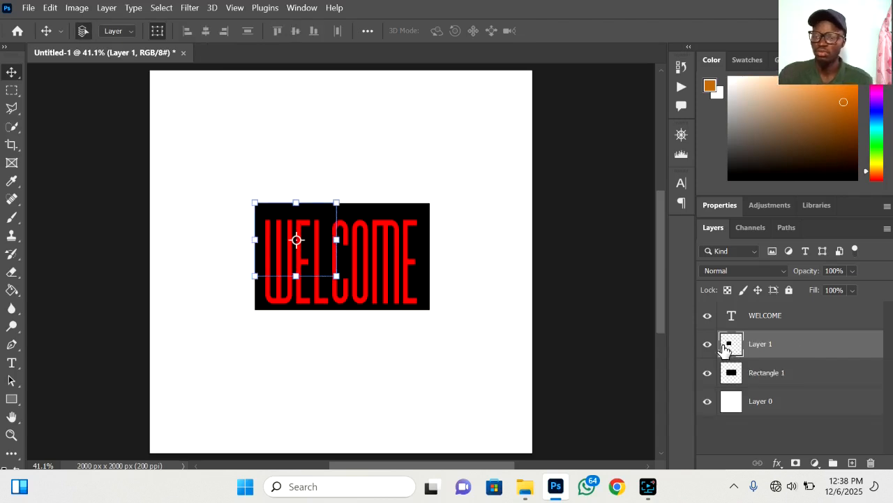
click(707, 377)
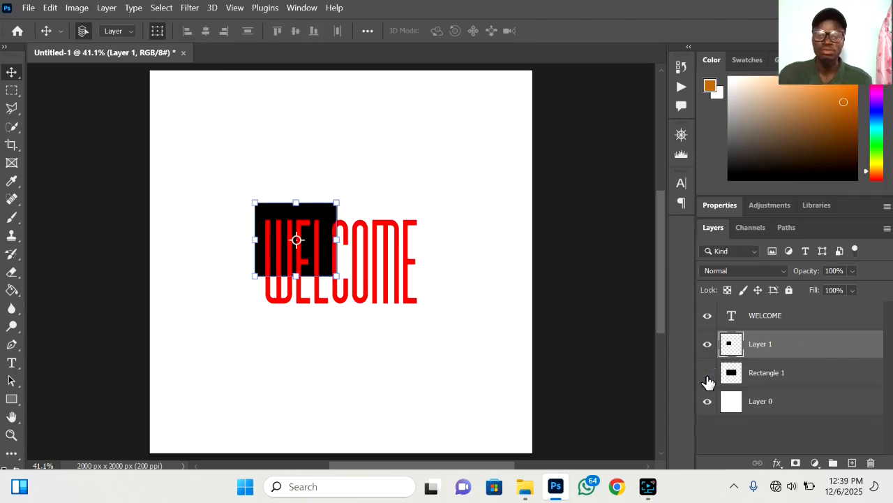
click(478, 242)
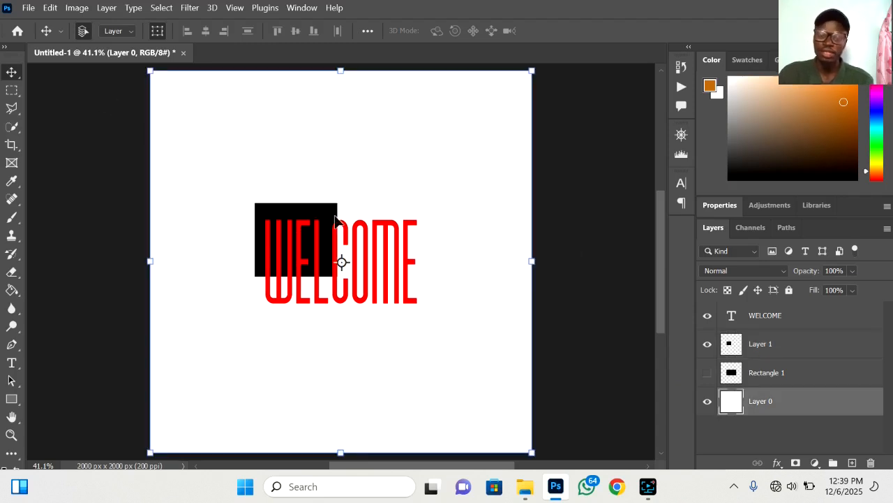
key(ctrl+z)
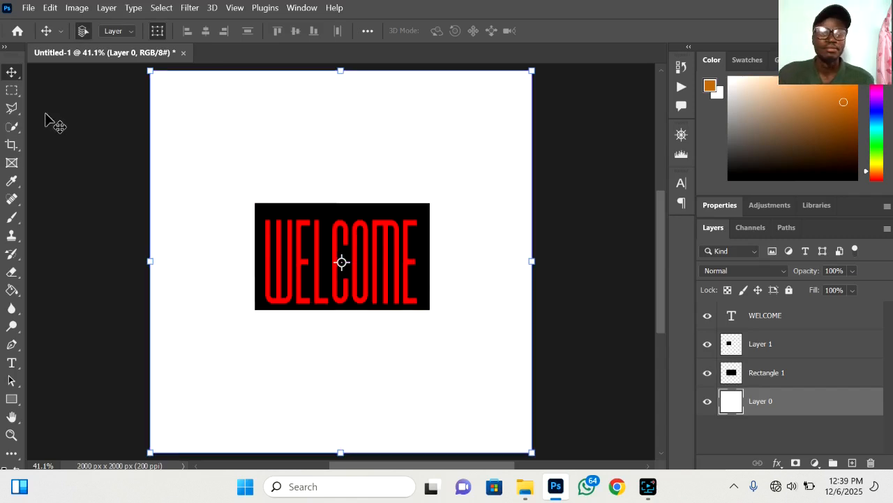
Make a circular Elliptical Marquee selection over the black rectangle's right half and copy that area of Rectangle 1 onto a new layer.
click(11, 89)
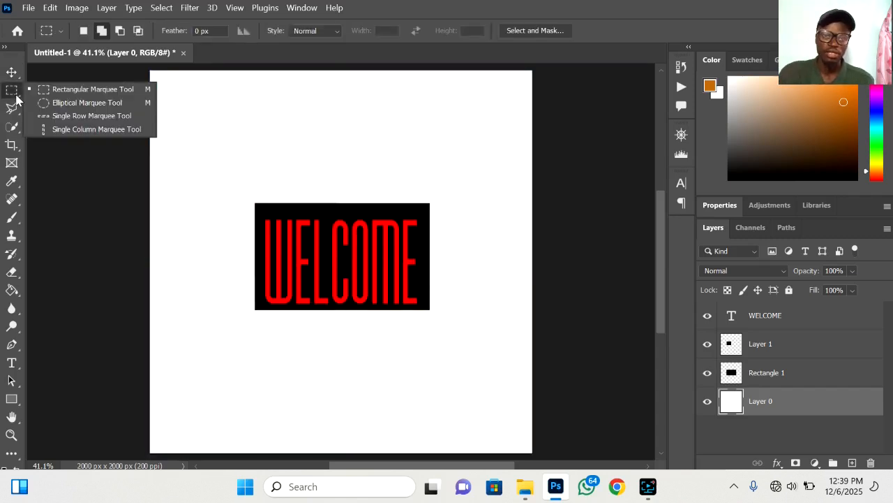
click(110, 103)
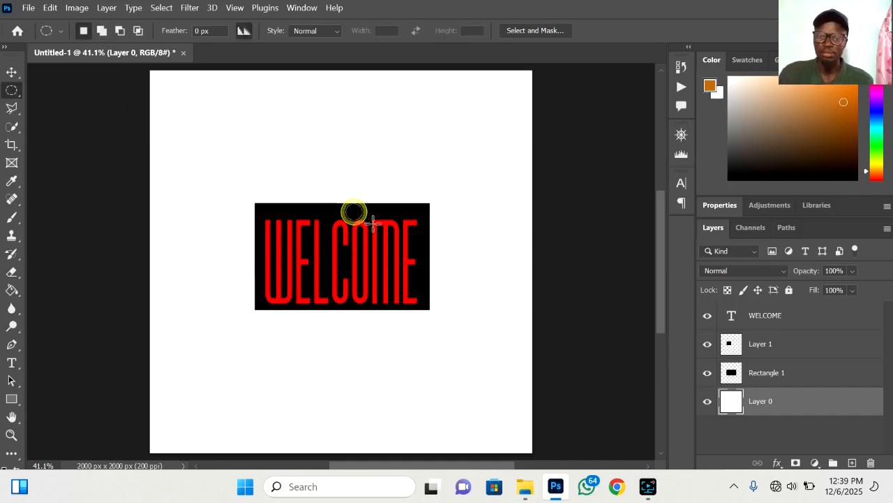
drag(354, 211, 421, 281)
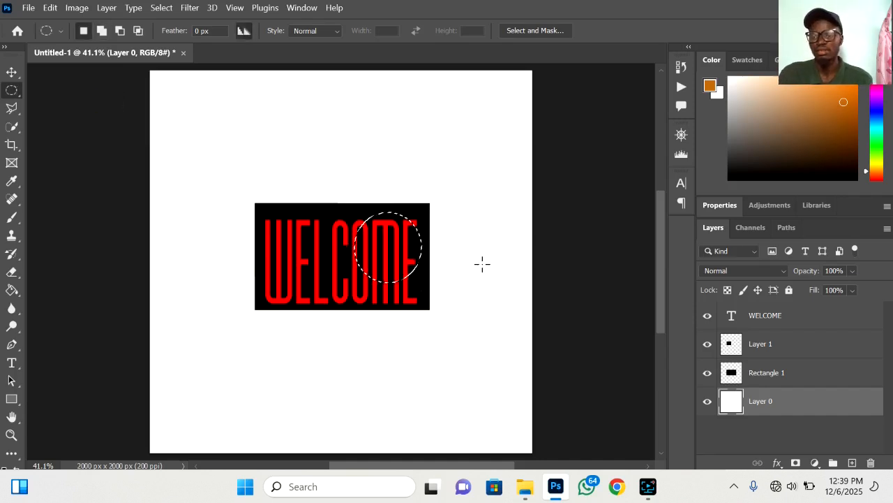
click(804, 374)
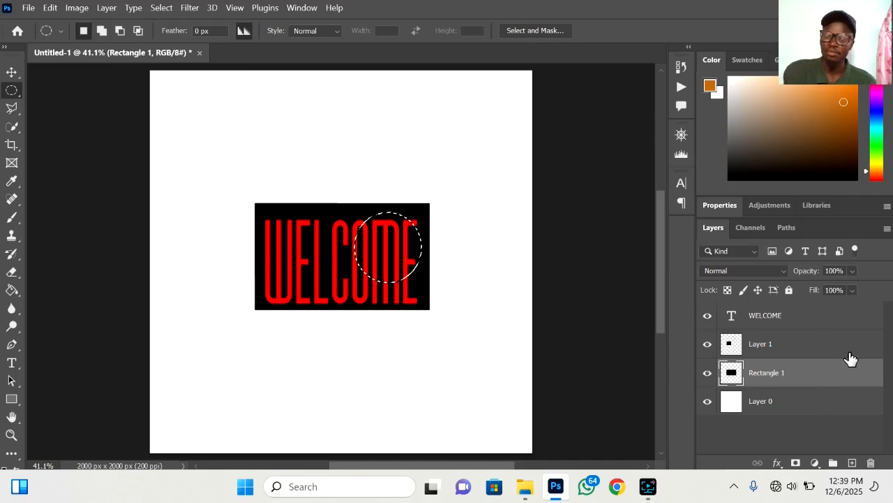
key(ctrl+j)
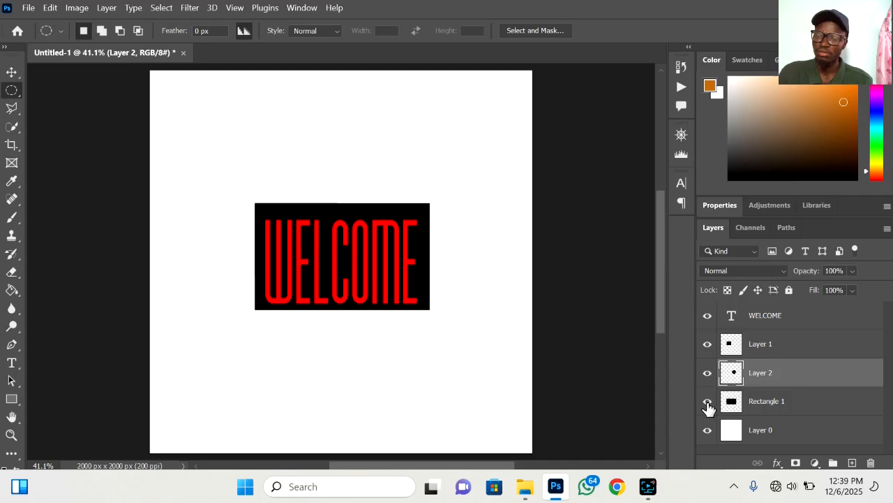
Check the copied shapes with Rectangle 1 temporarily hidden, and hide Layer 2 and Layer 1.
click(708, 402)
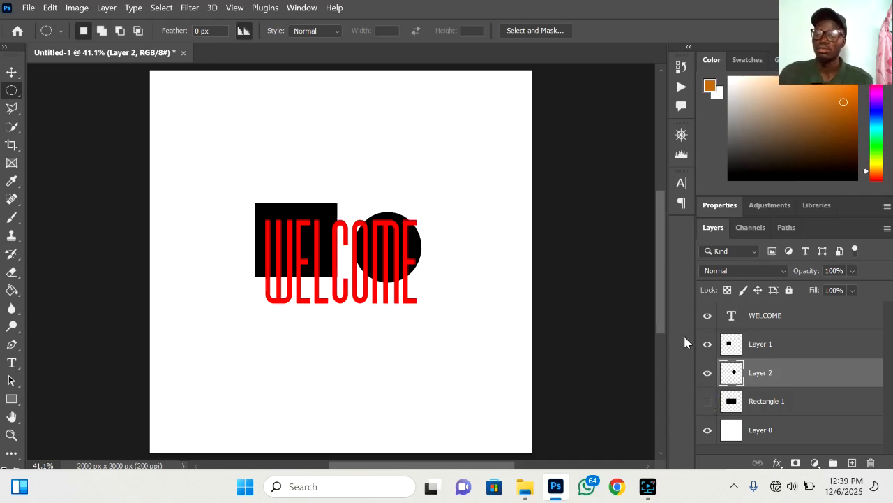
click(708, 372)
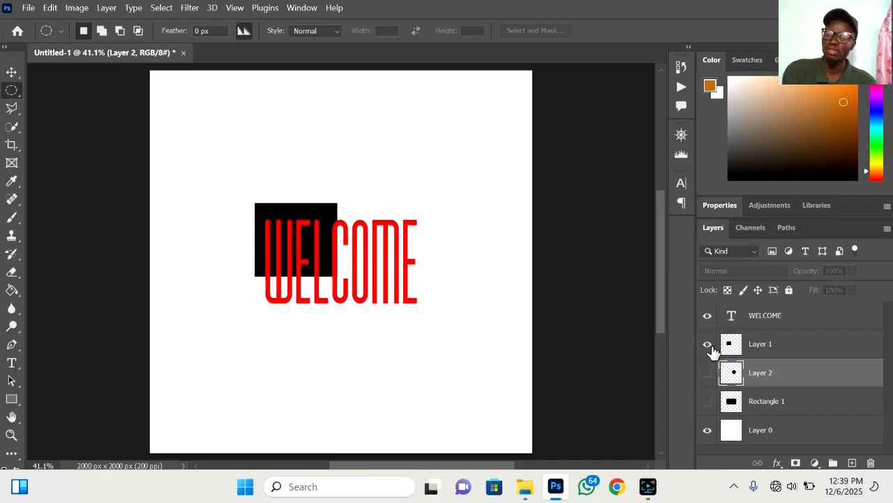
click(708, 343)
click(707, 401)
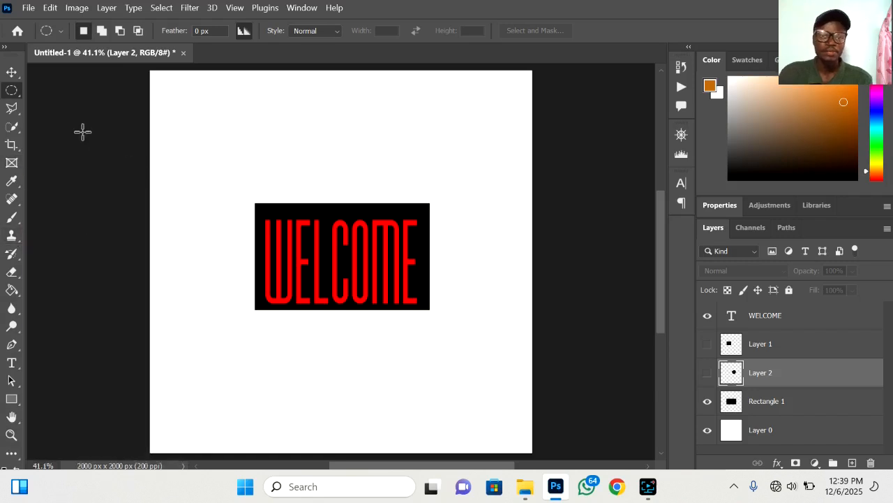
Outline the left part of the black rectangle, around the letters WEL, with a closed Polygonal Lasso selection.
click(12, 108)
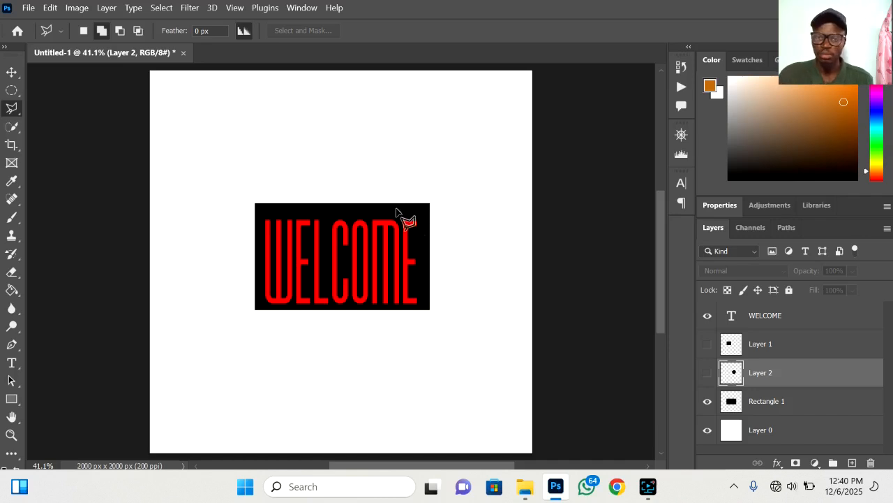
click(255, 207)
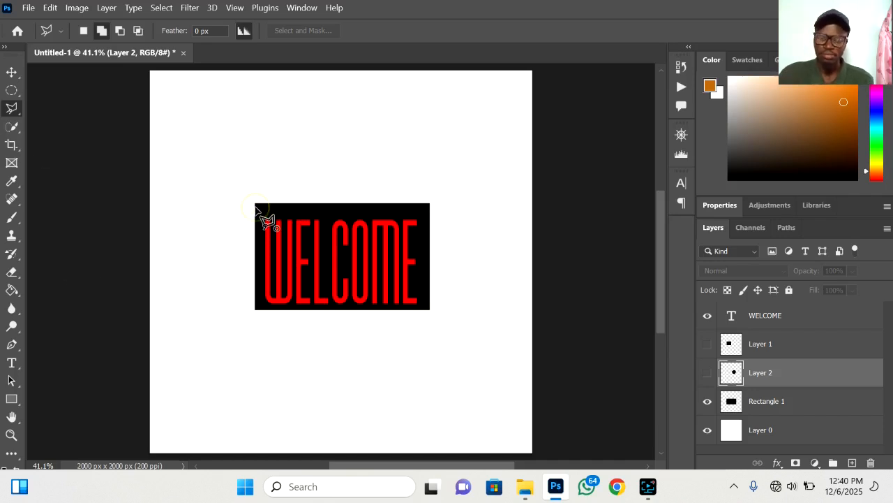
click(325, 211)
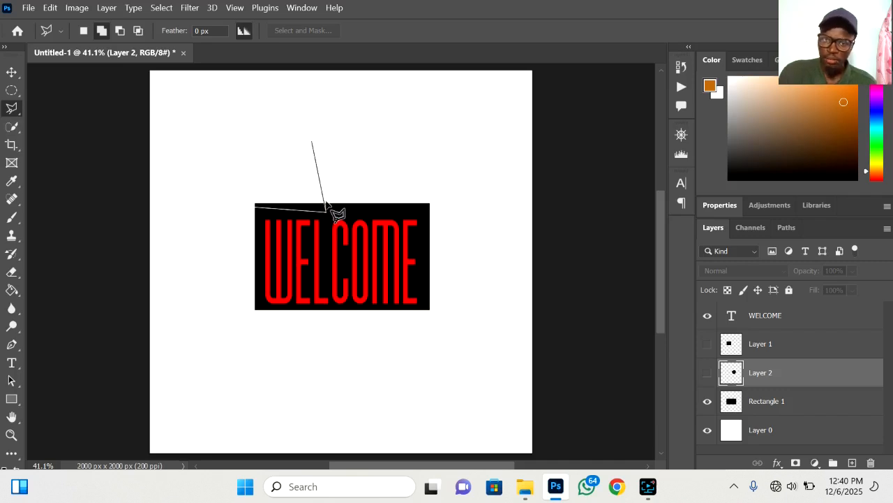
click(331, 305)
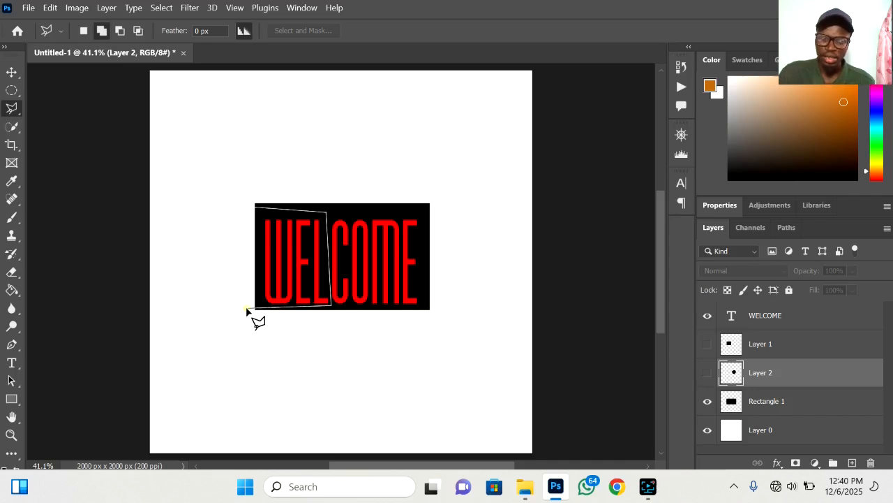
click(245, 308)
click(244, 253)
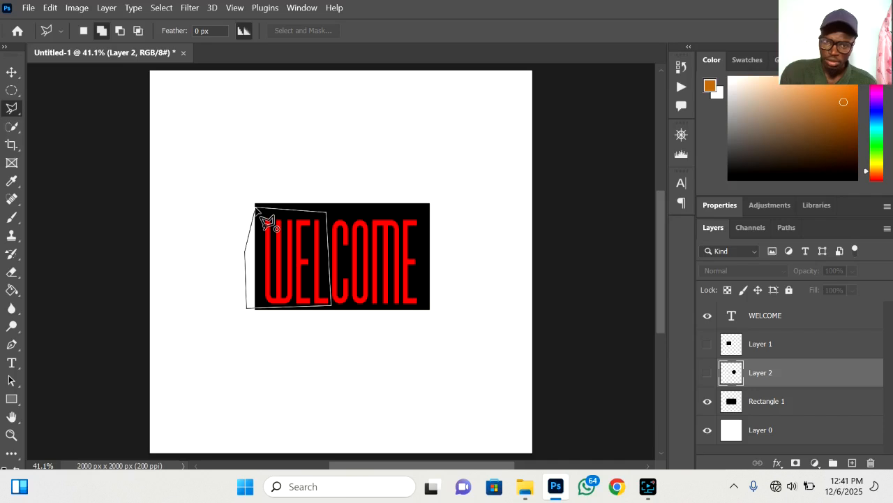
click(257, 208)
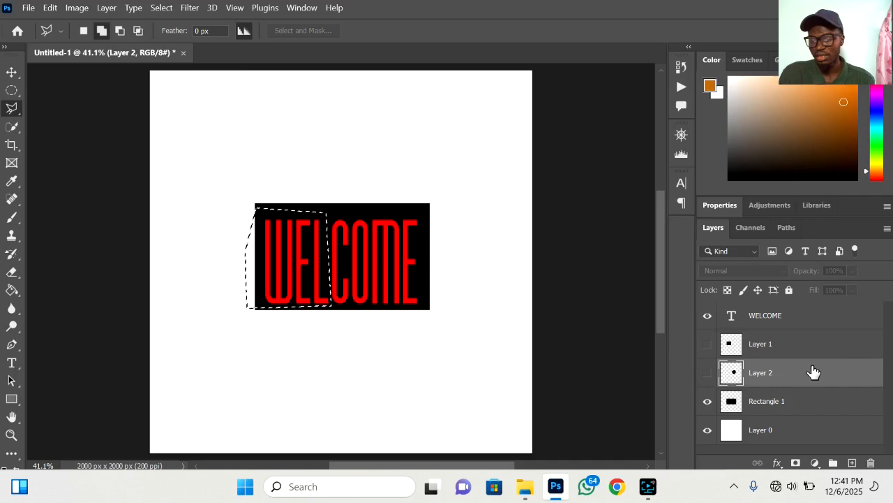
Copy the lassoed area of Rectangle 1 onto a new layer and hide Rectangle 1.
click(790, 407)
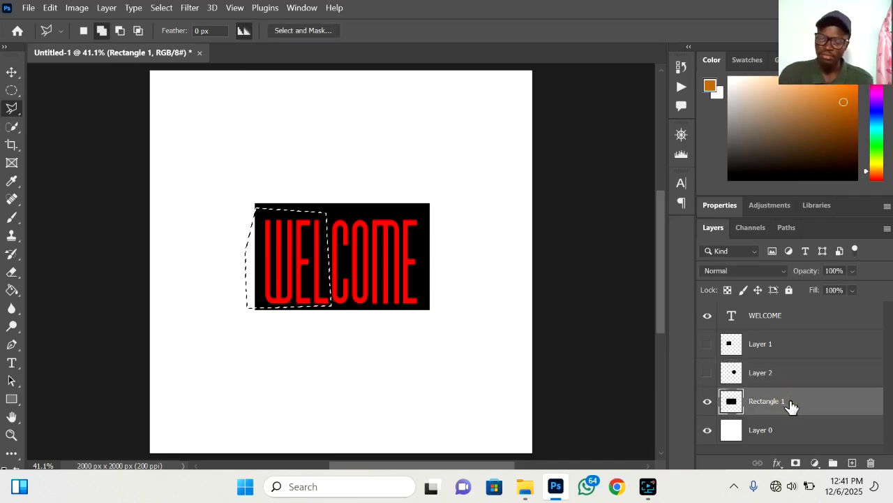
key(ctrl+j)
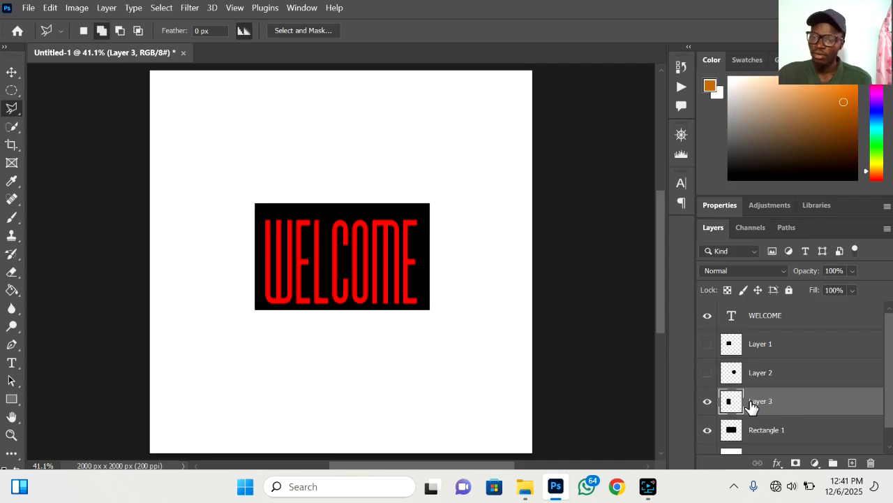
click(707, 430)
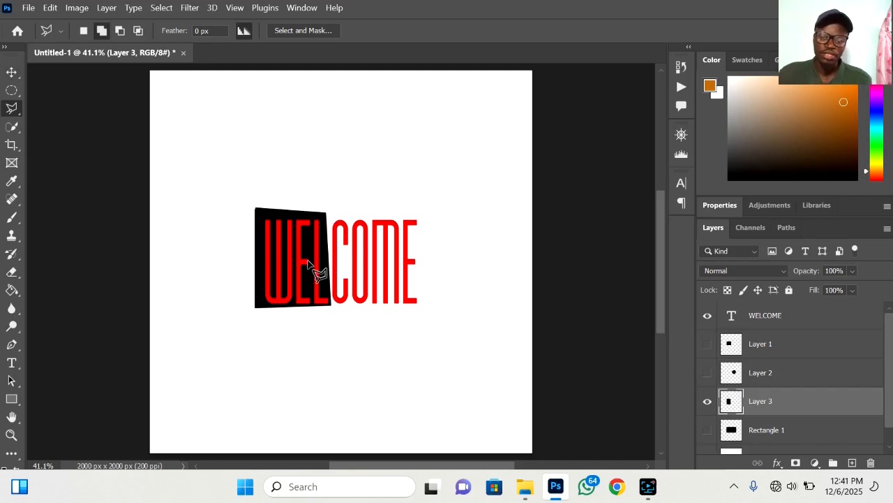
Try to move the WELCOME text to the right, and undo the move.
key(v)
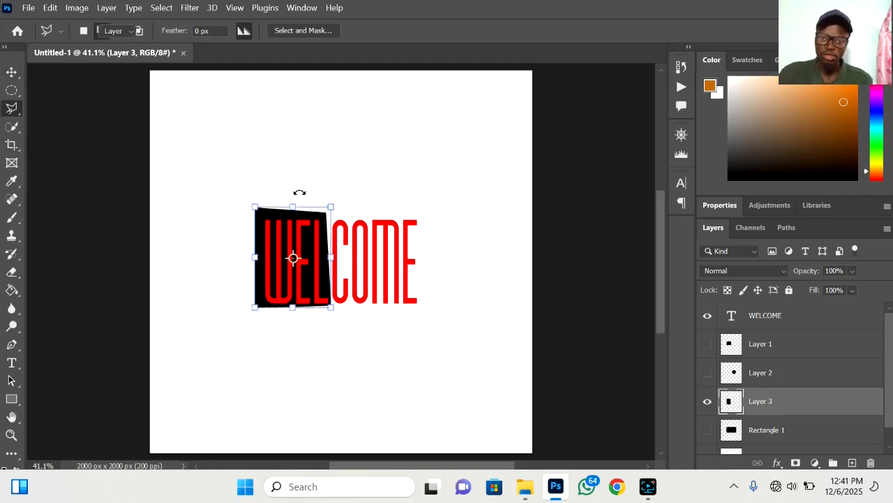
drag(264, 228, 331, 228)
key(ctrl+z)
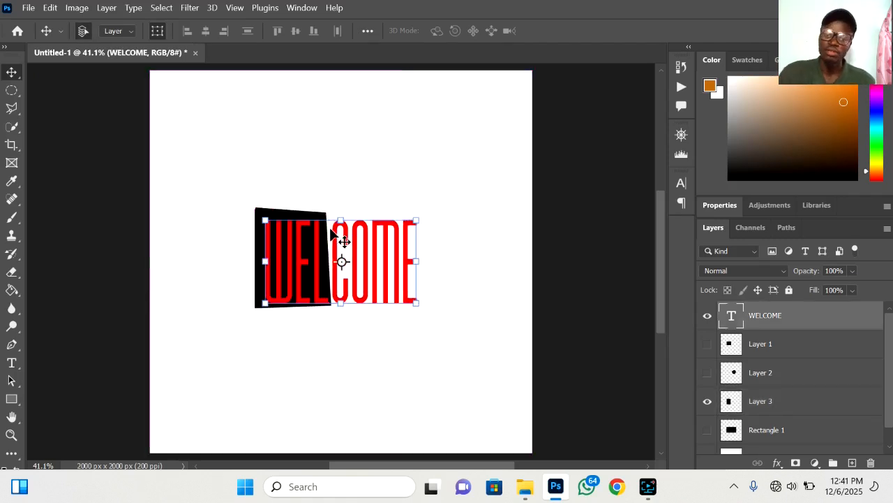
Move the copied black piece on Layer 3 out from behind the text to just left of WELCOME.
click(255, 355)
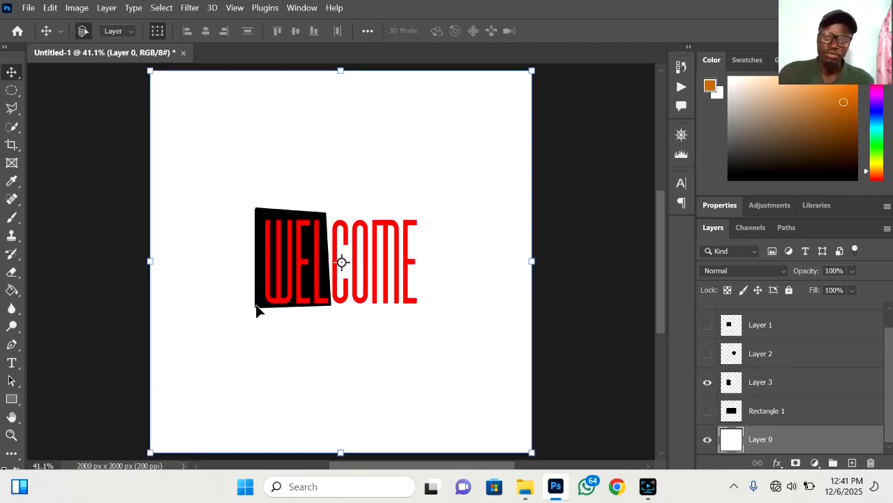
drag(256, 310, 187, 235)
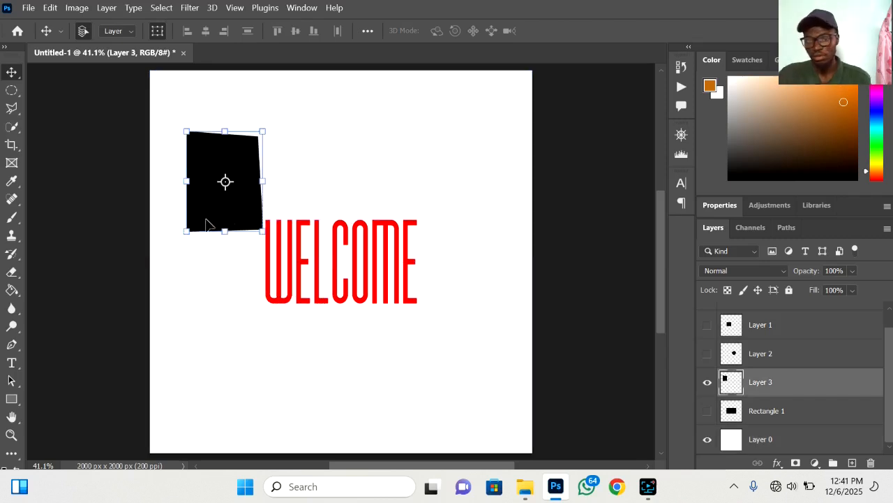
drag(237, 213, 242, 290)
click(370, 351)
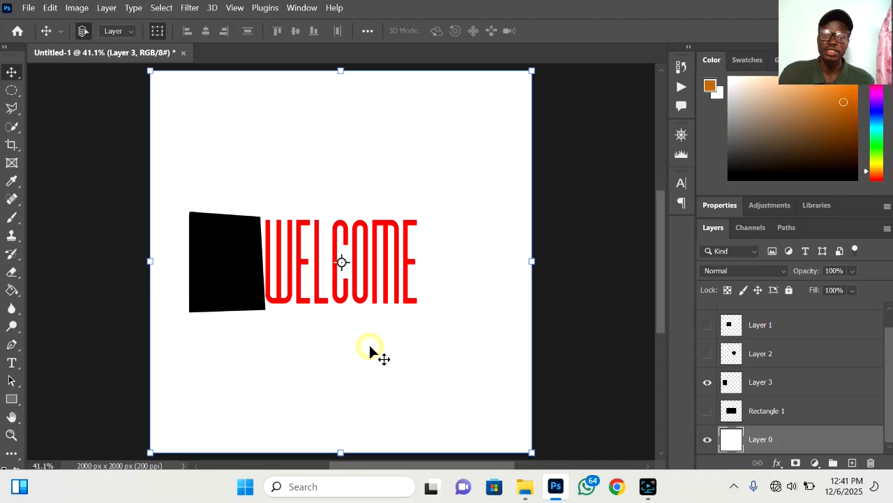
Show Rectangle 1 again, delete the copied black piece on Layer 3, and deselect all layers.
click(709, 411)
click(221, 245)
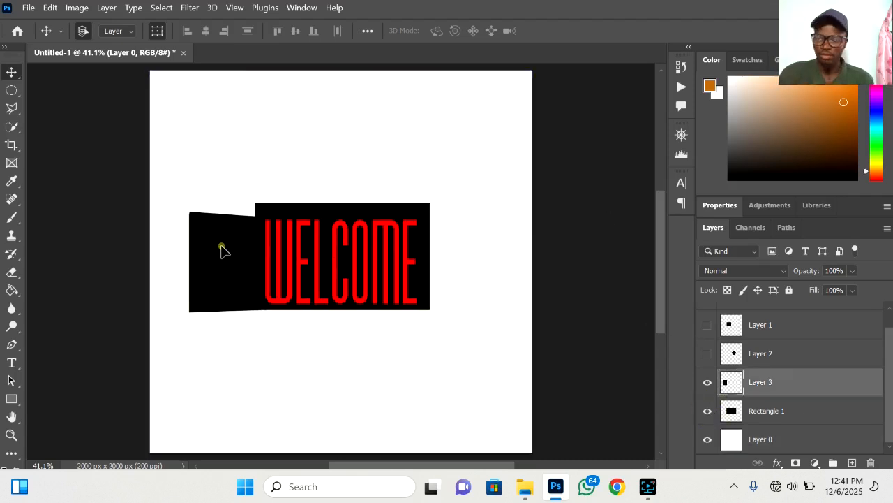
key(Delete)
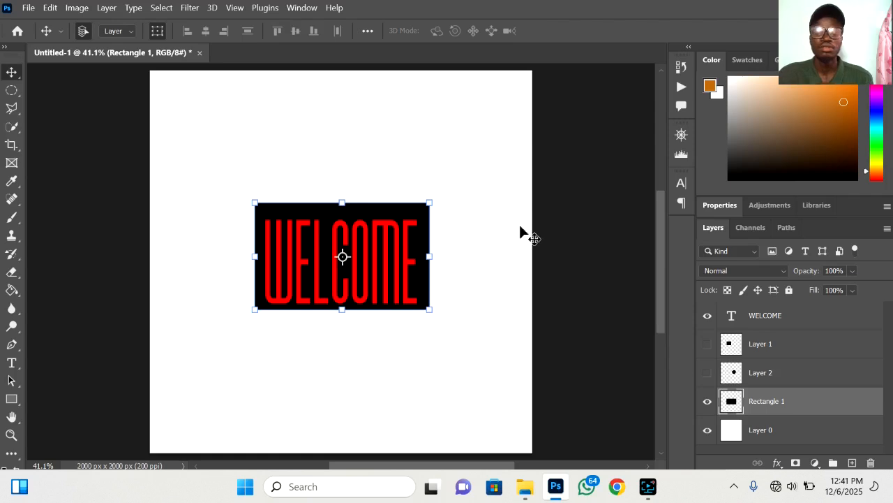
click(570, 220)
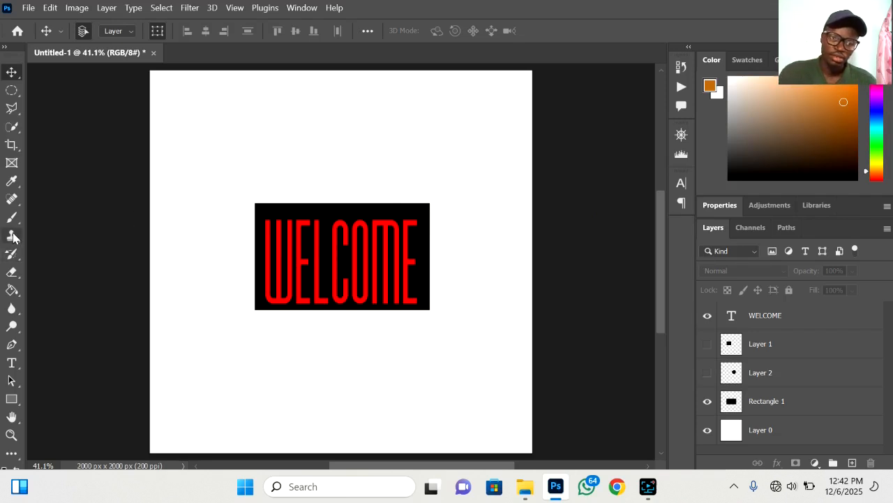
Set the foreground to a brighter orange and fill the empty area around the black rectangle on Rectangle 1 with the Paint Bucket.
click(10, 290)
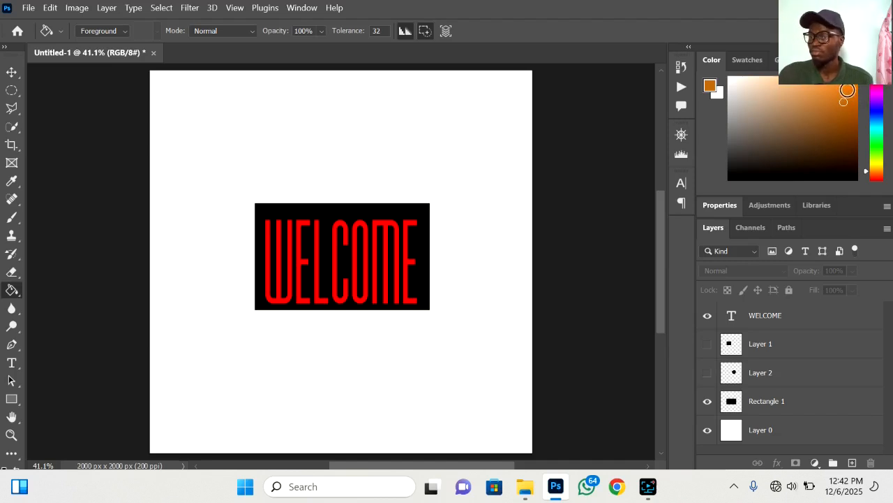
click(847, 90)
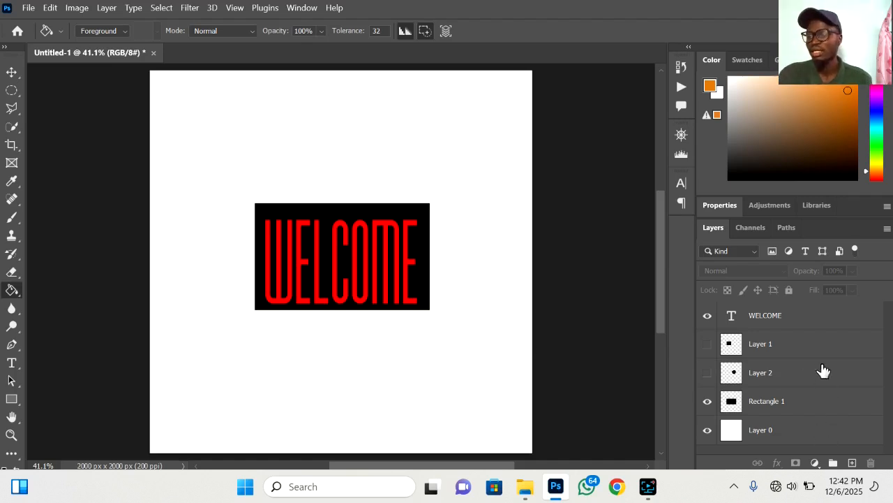
scroll(822, 387, down, 3)
scroll(822, 387, up, 3)
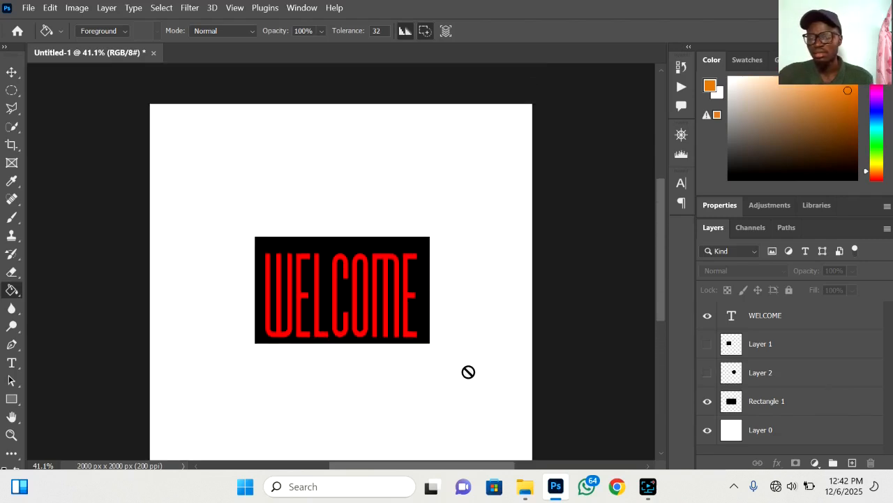
scroll(469, 372, down, 1)
scroll(468, 371, down, 1)
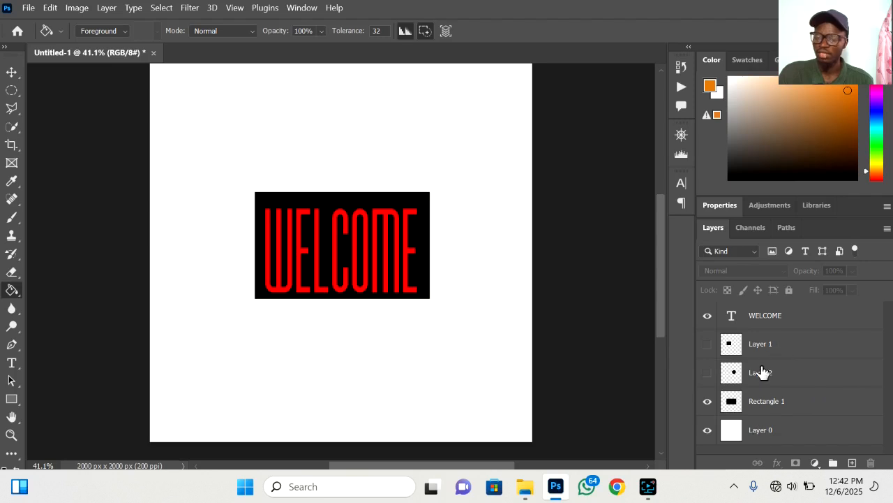
click(804, 402)
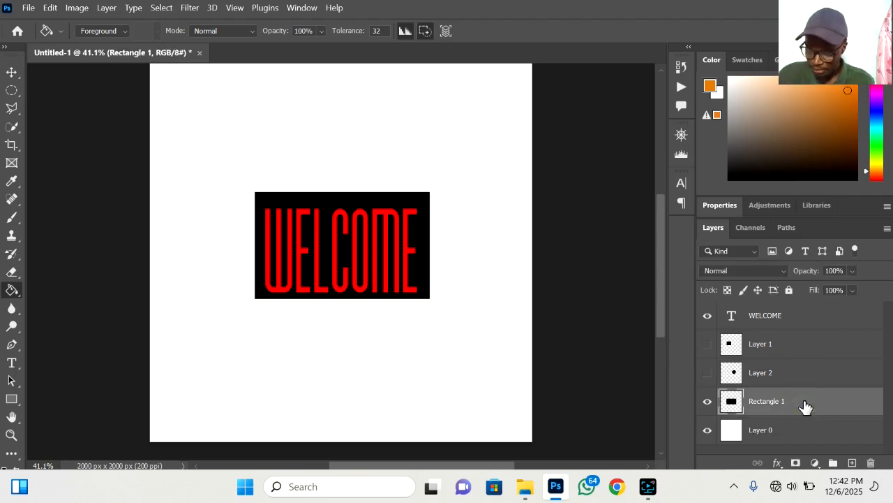
click(459, 324)
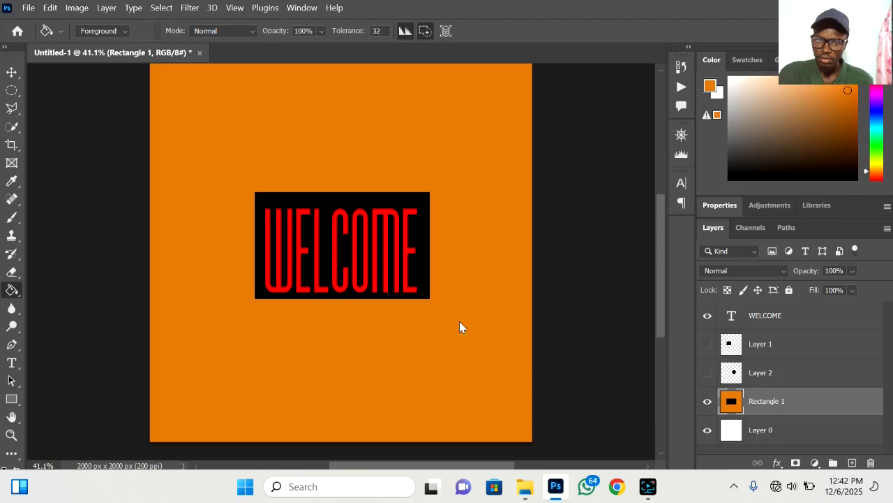
Check Rectangle 1 by hiding and showing it, and undo the orange Paint Bucket fill on that layer.
click(706, 401)
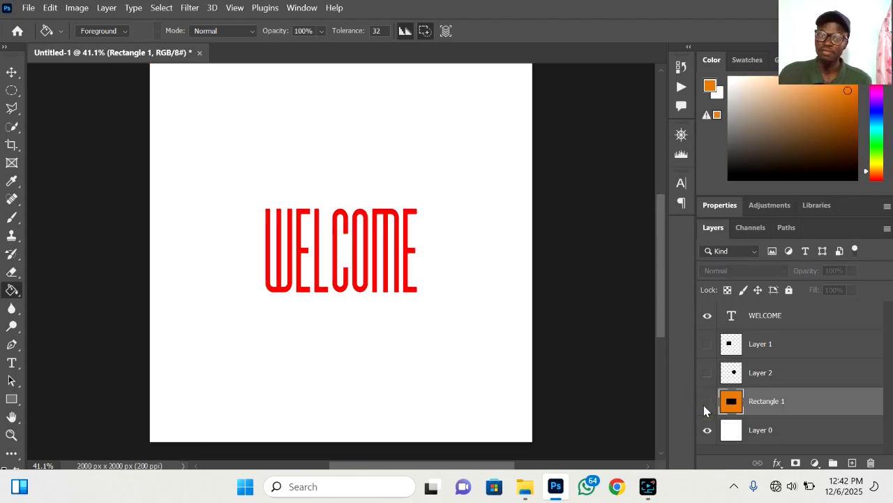
click(706, 402)
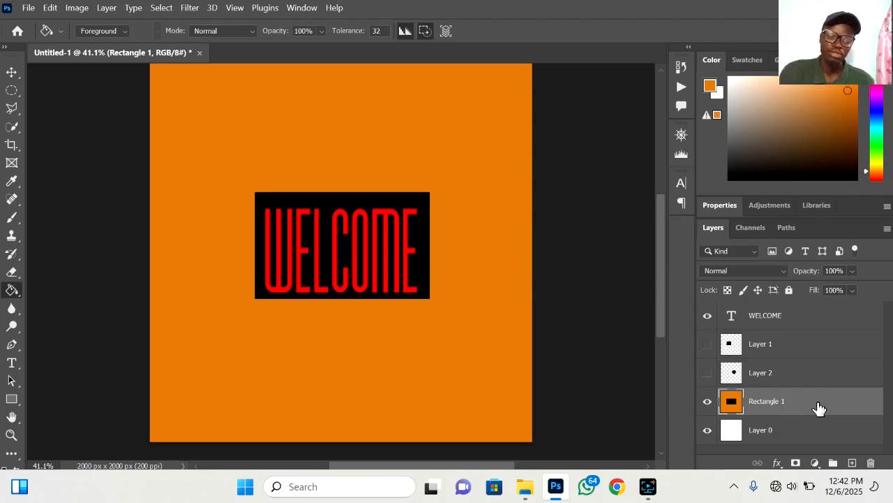
key(ctrl+comma)
key(ctrl+z)
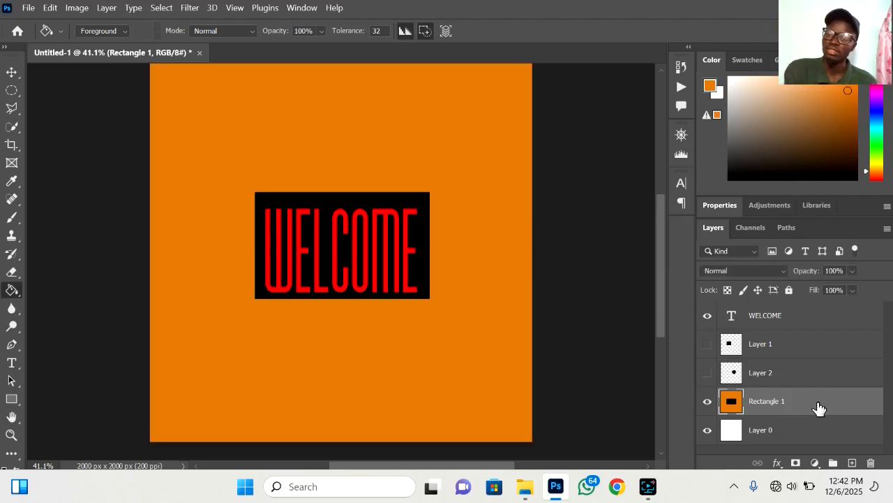
key(ctrl+z)
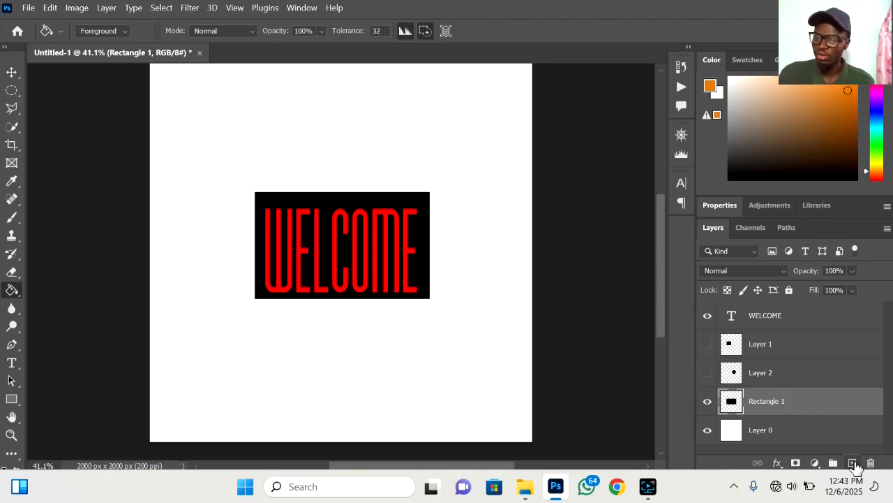
Add a new layer filled with the orange foreground color using the Paint Bucket, and place it directly below Rectangle 1.
click(853, 463)
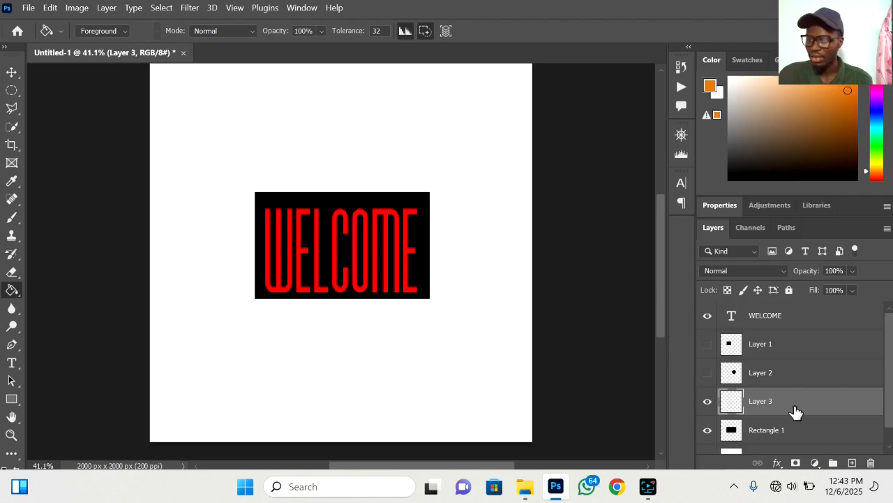
click(437, 349)
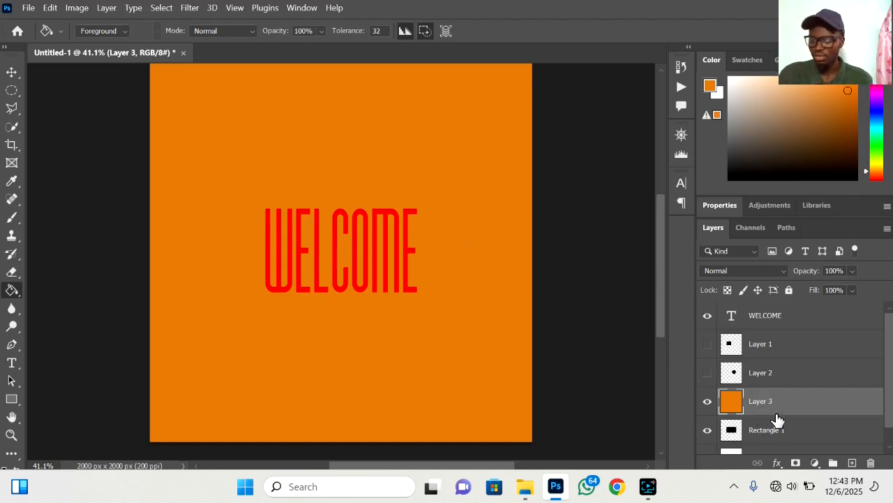
key(ctrl+bracketleft)
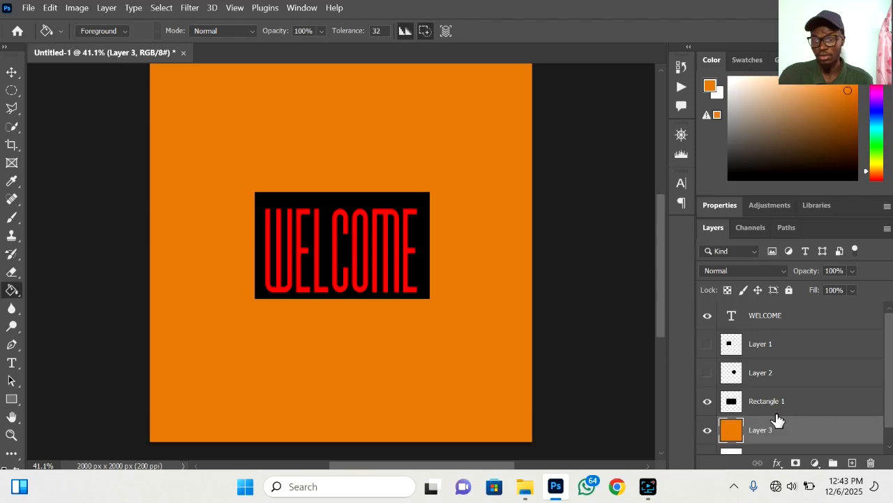
click(708, 402)
click(708, 430)
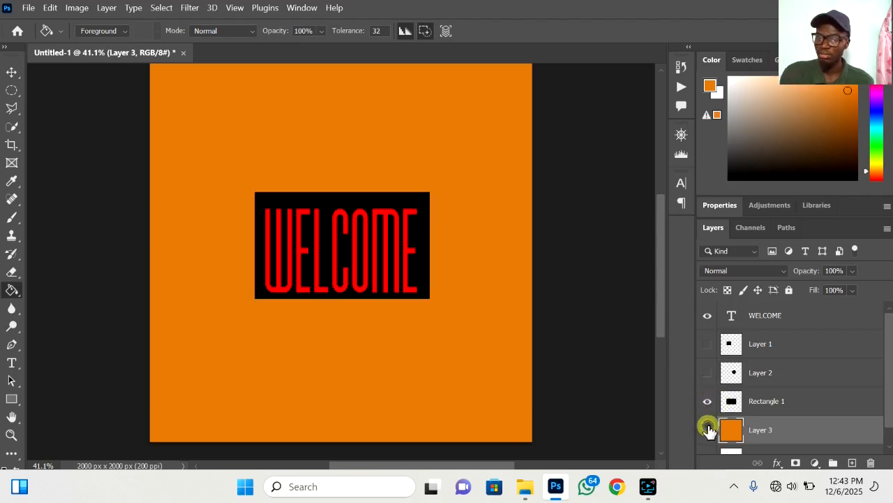
click(708, 430)
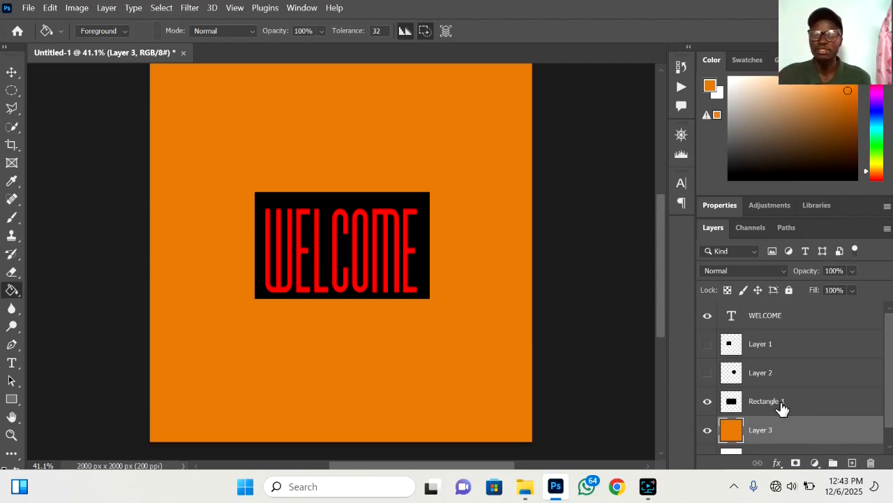
Preview a Color Overlay layer style on the orange Layer 3 with the whole artwork in view.
double_click(731, 430)
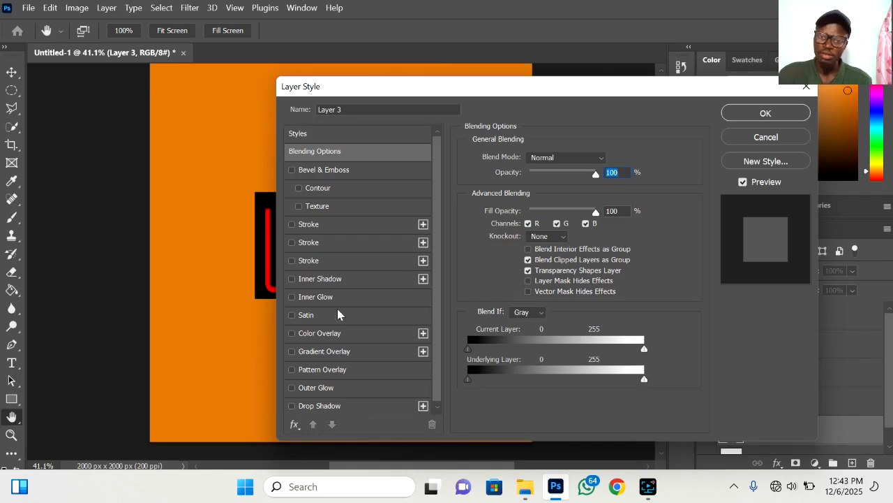
scroll(345, 275, down, 1)
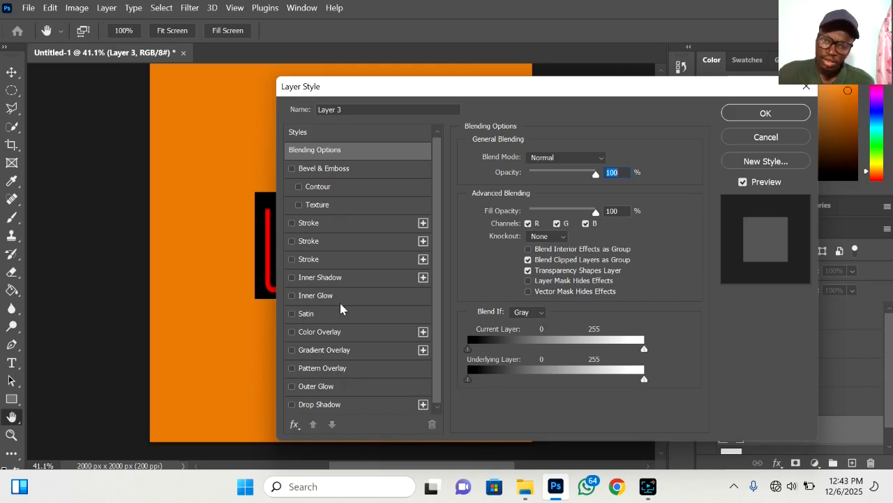
click(323, 332)
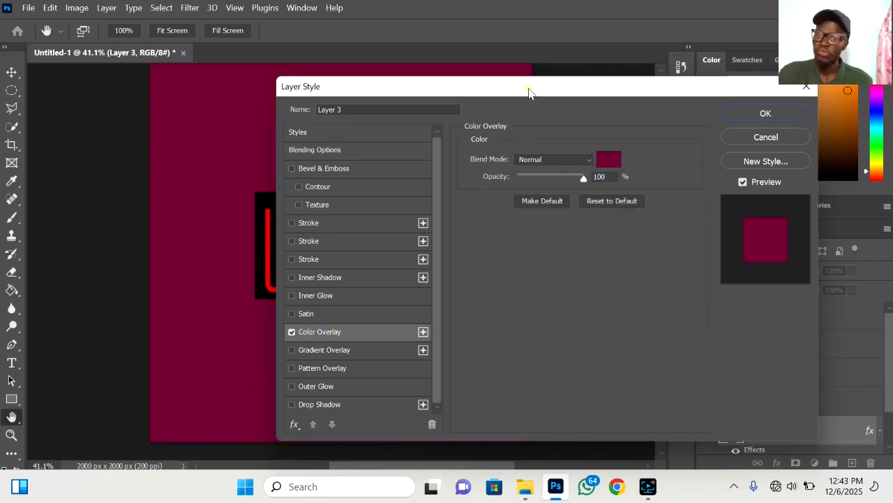
drag(528, 94, 798, 83)
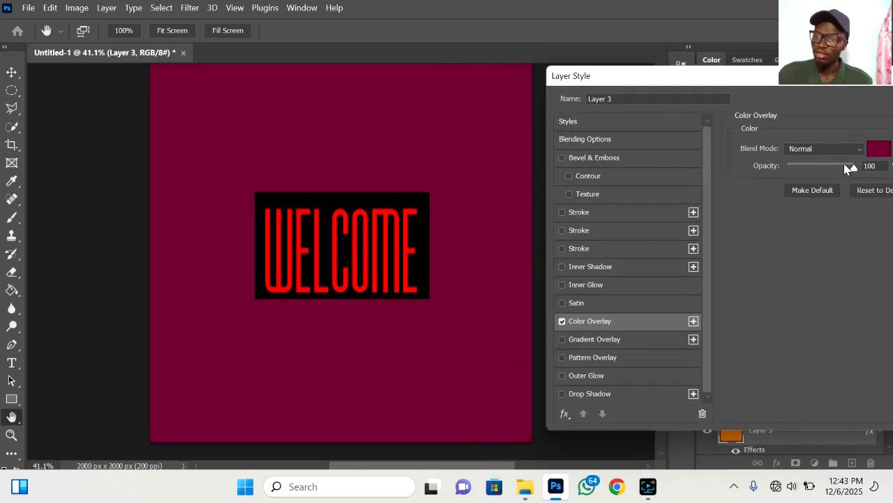
drag(823, 85, 718, 105)
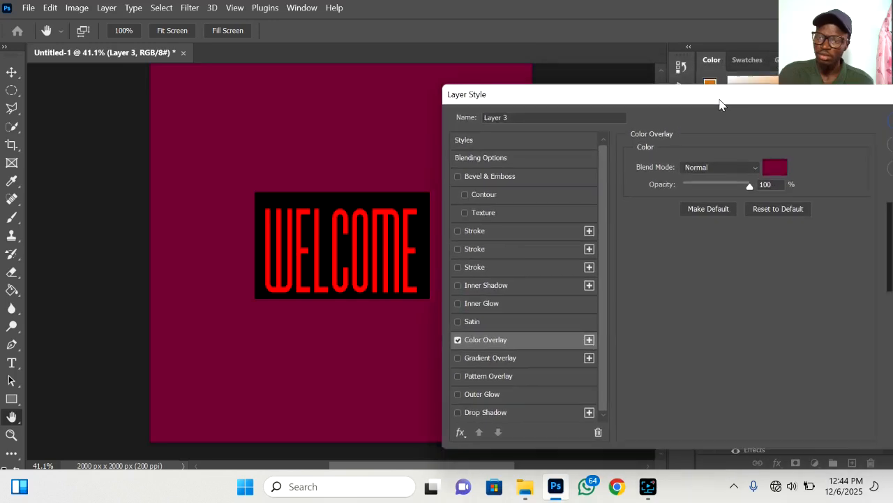
Try dark grey, purple and green shades for Layer 3's Color Overlay, and discard the color and the layer style.
click(767, 168)
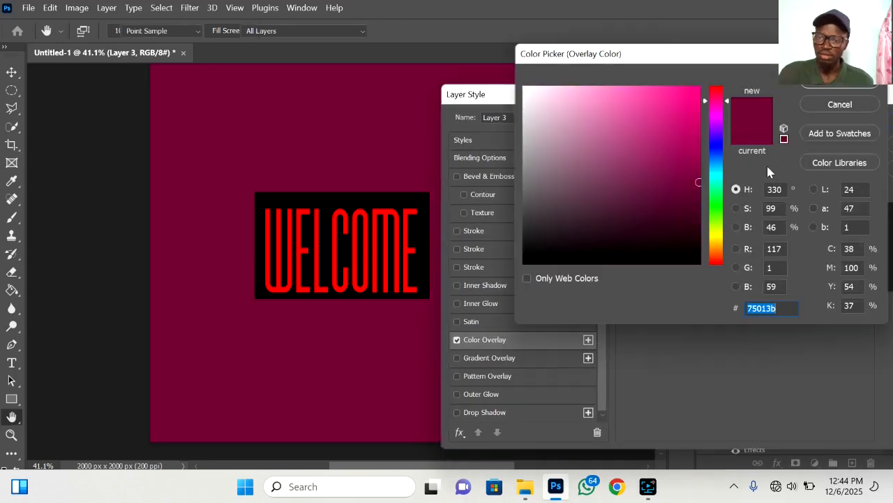
click(545, 207)
click(544, 233)
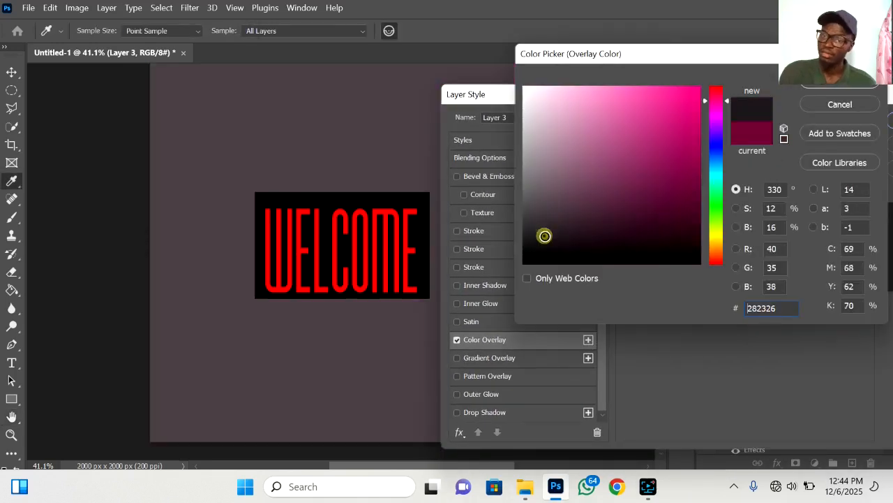
click(658, 202)
click(723, 191)
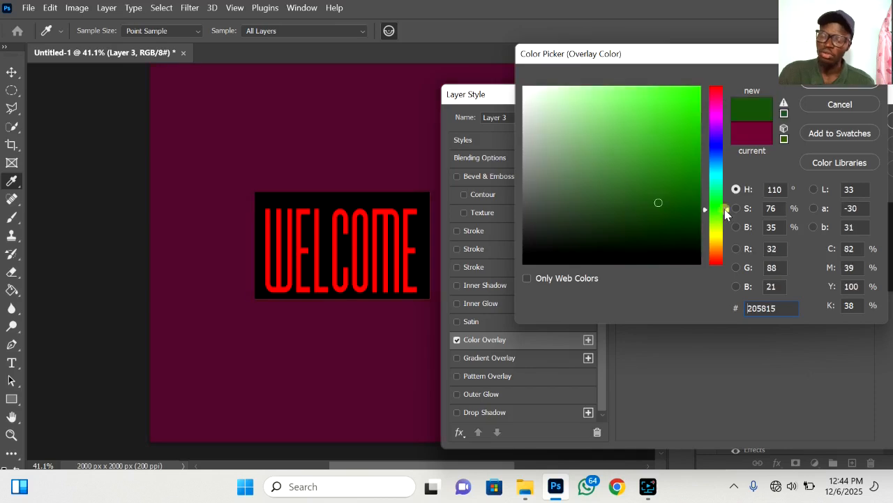
click(723, 132)
click(813, 105)
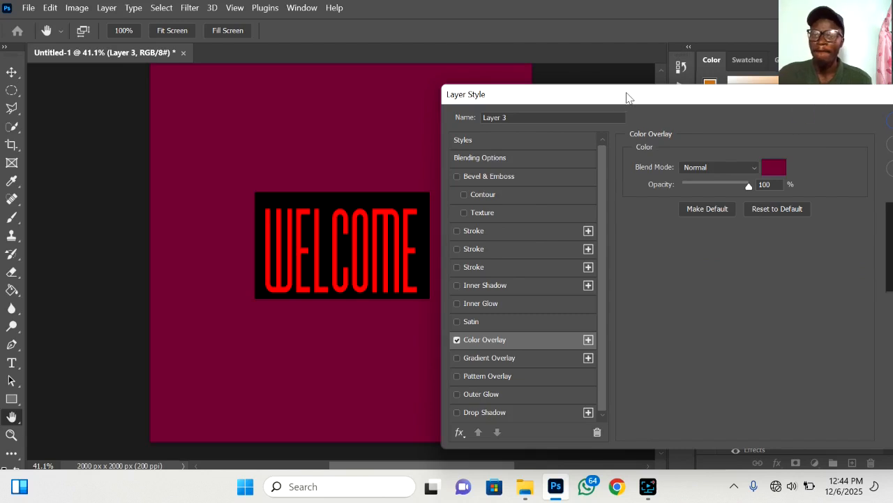
drag(626, 94, 466, 71)
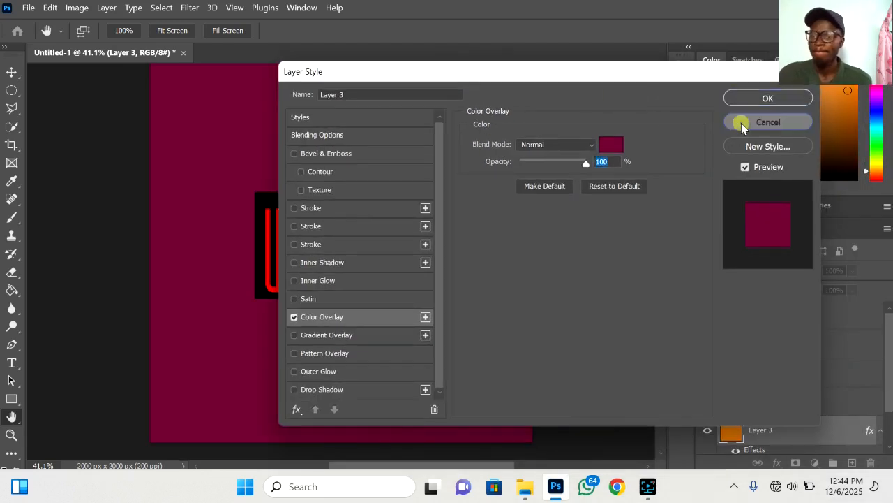
click(766, 122)
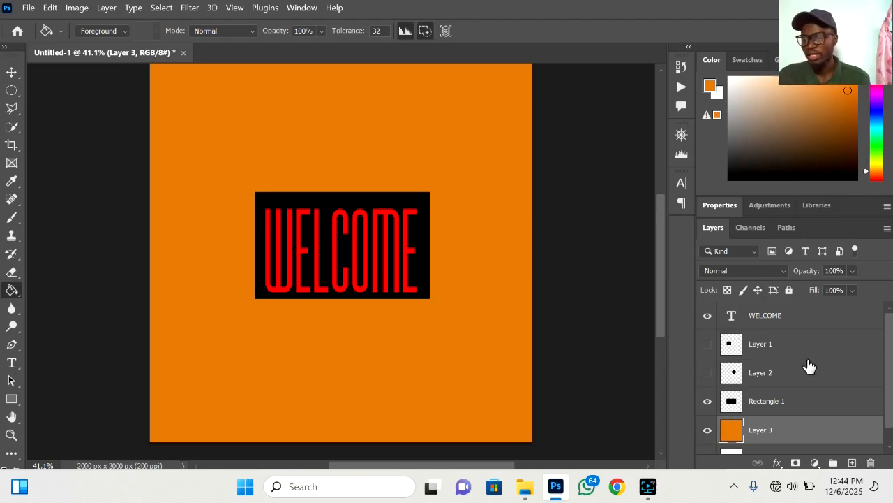
Add a Solid Color fill layer above Layer 3 in pale beige, d7c5b2.
click(815, 462)
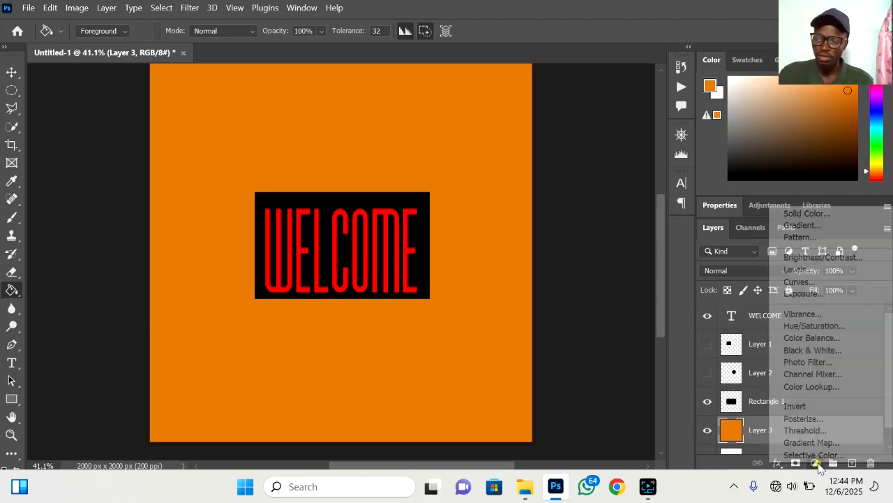
click(849, 215)
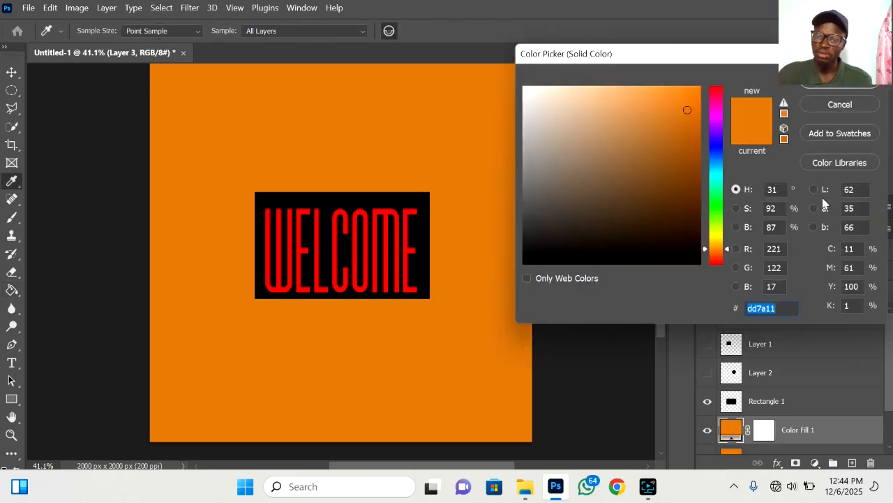
click(618, 161)
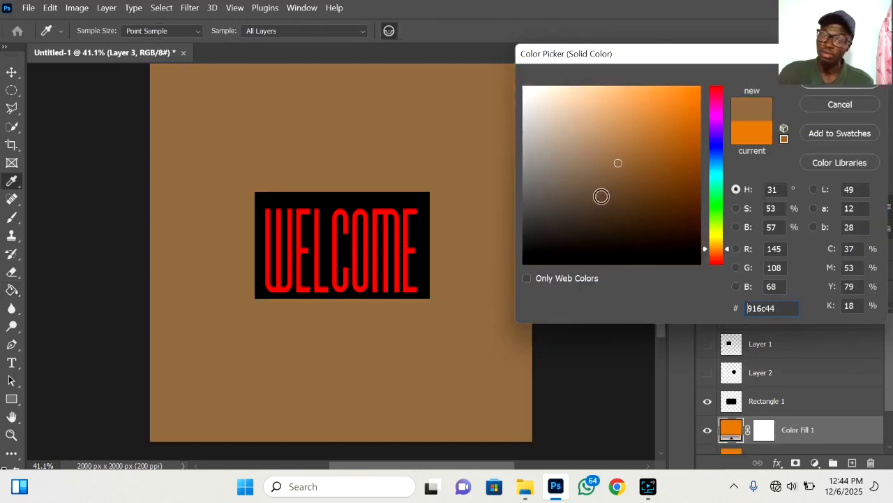
click(593, 210)
click(553, 114)
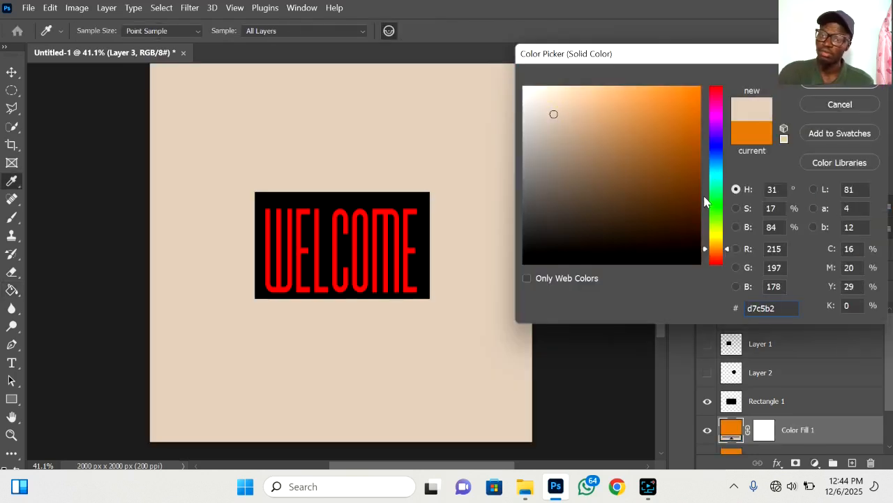
click(840, 84)
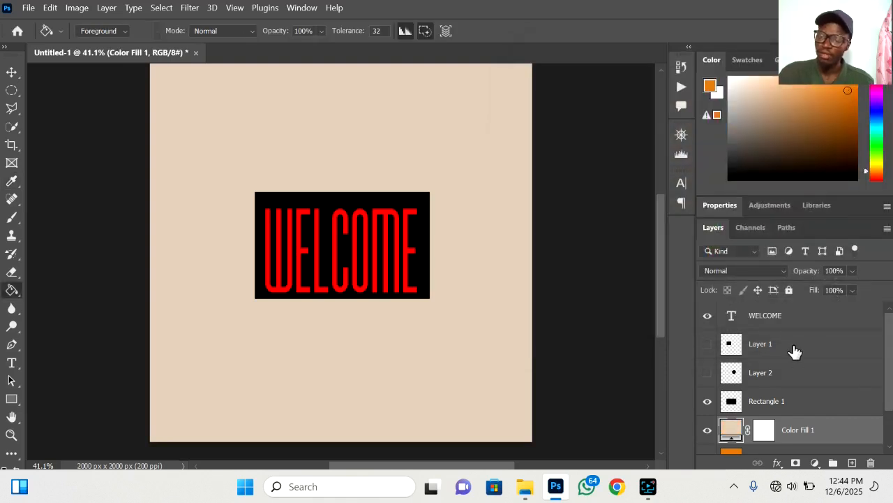
Compare Color Fill 1 and Layer 3 by toggling their visibility, and move Color Fill 1 below Layer 3.
scroll(794, 350, down, 2)
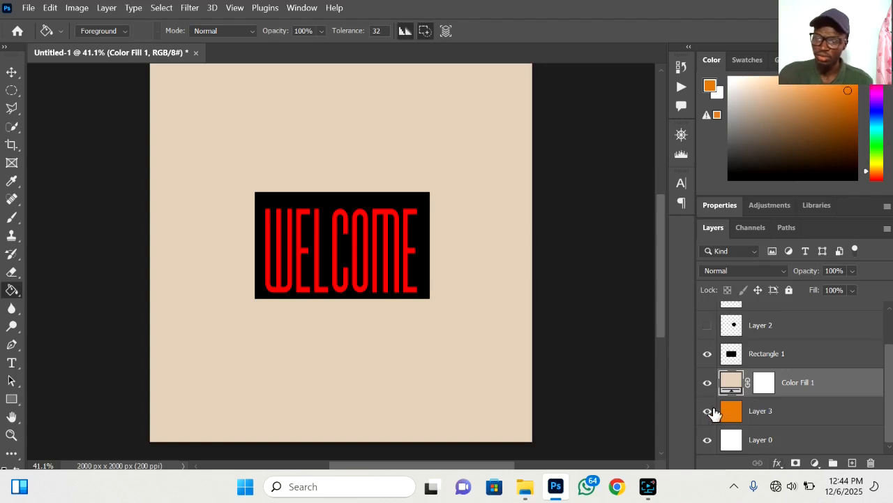
click(707, 382)
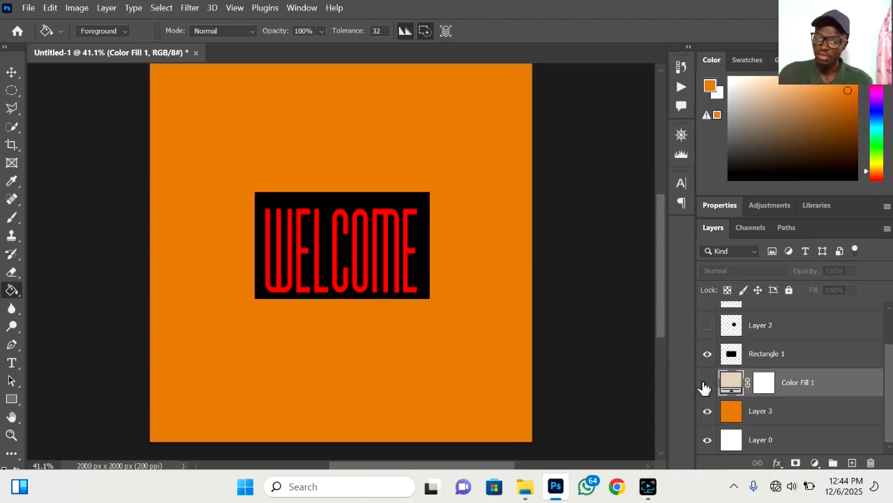
click(707, 410)
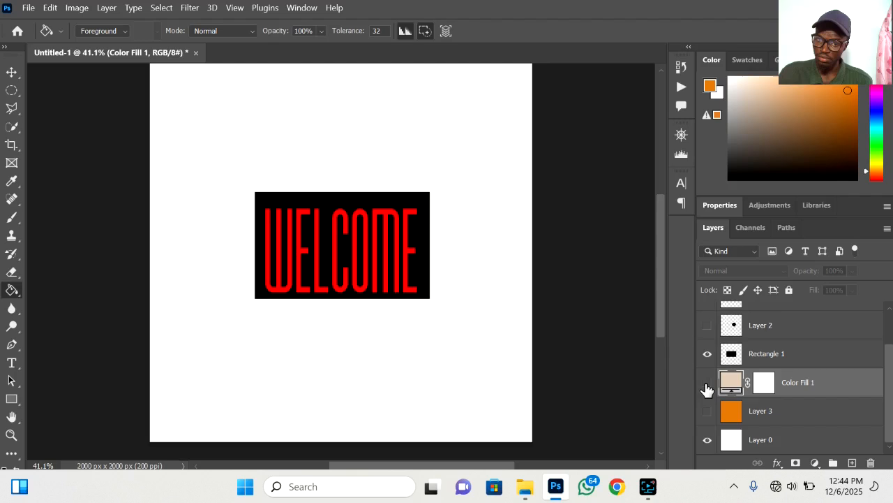
click(707, 383)
click(707, 410)
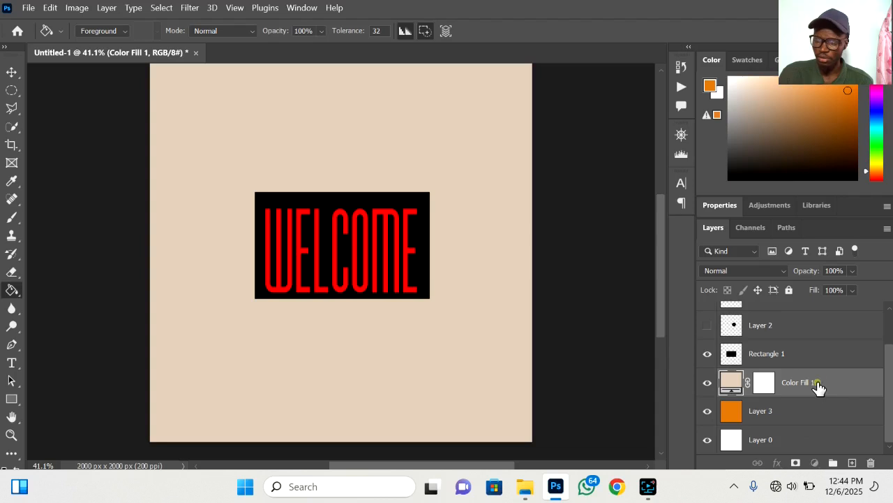
drag(818, 388, 817, 421)
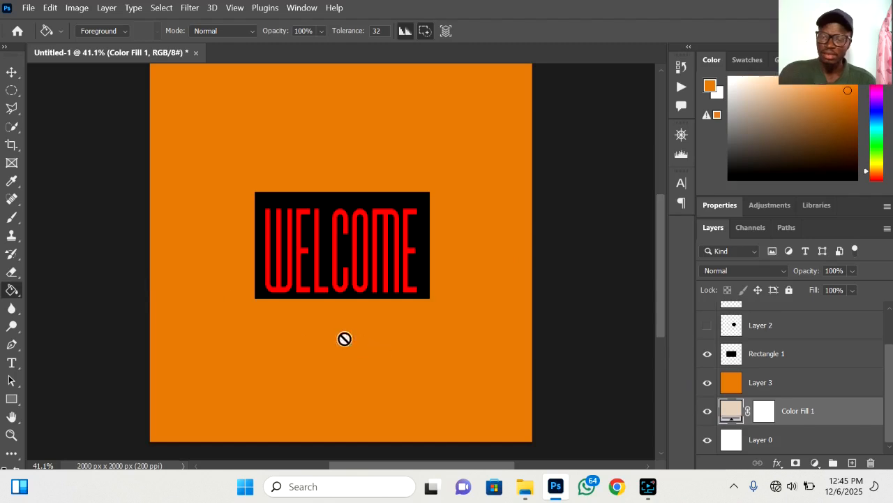
Place the photo of the shouting man in glasses from File Explorer's Documents folder into the Photoshop document as a new layer.
key(v)
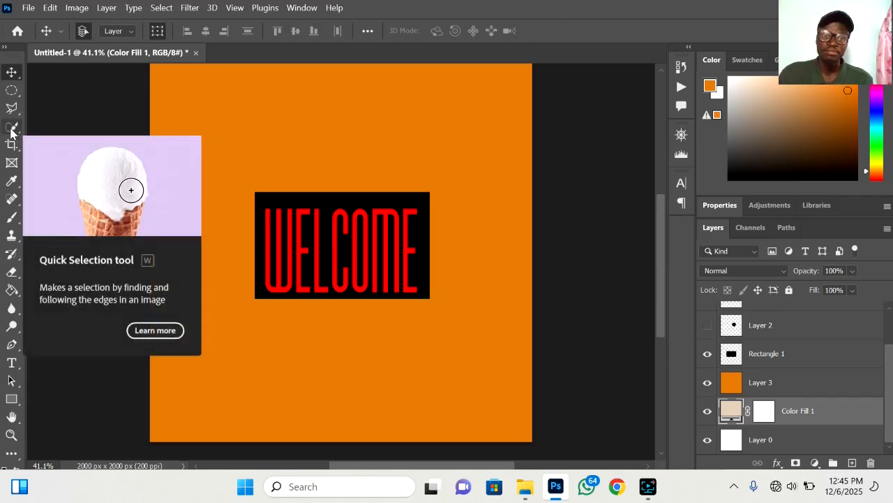
click(11, 130)
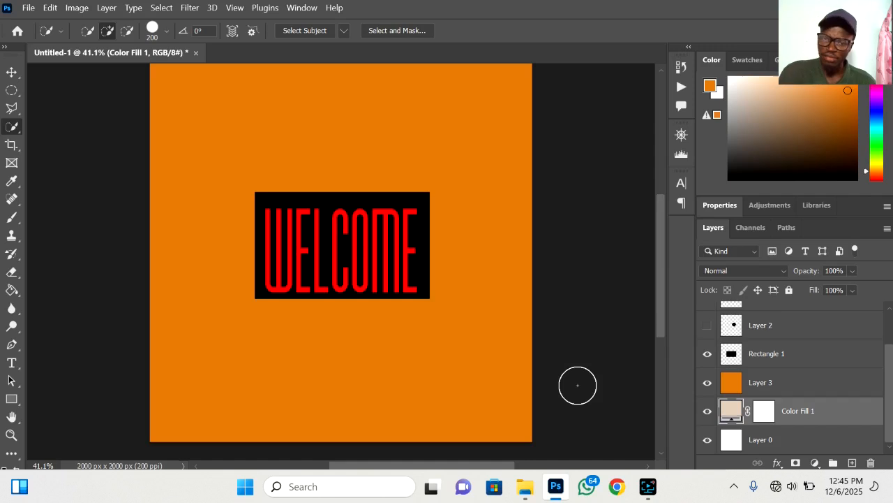
mouse_move(523, 491)
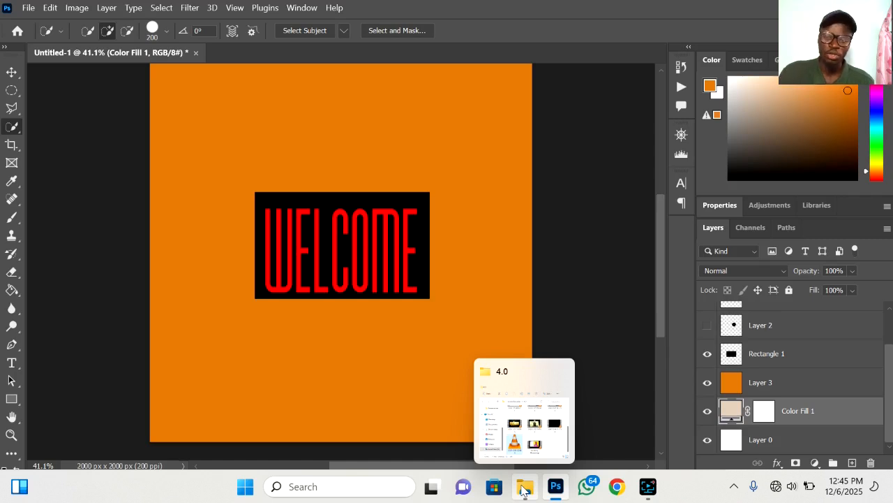
click(524, 491)
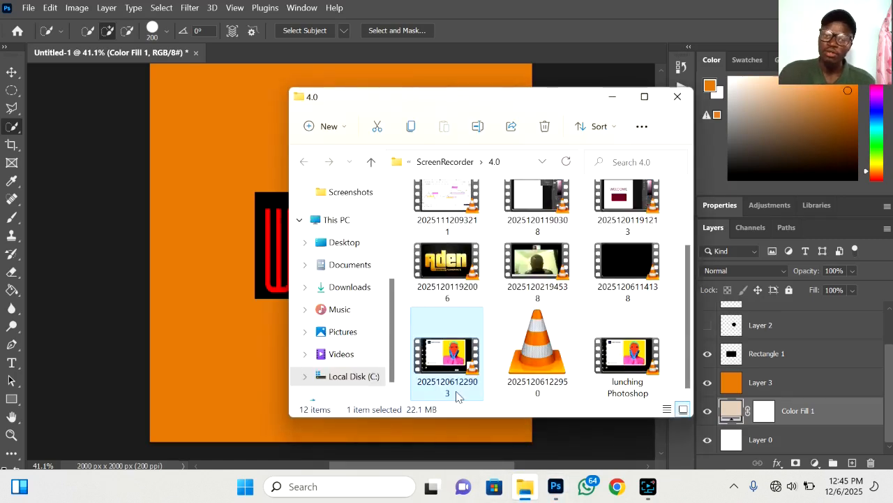
click(350, 266)
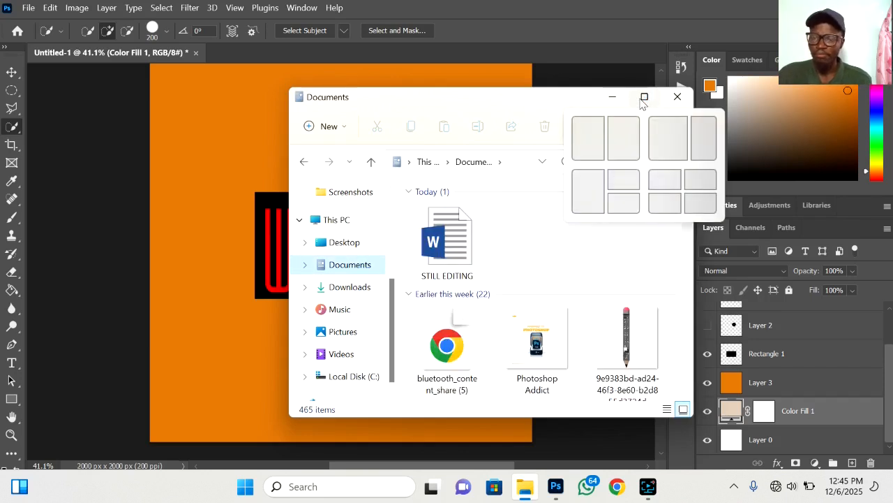
scroll(546, 311, down, 10)
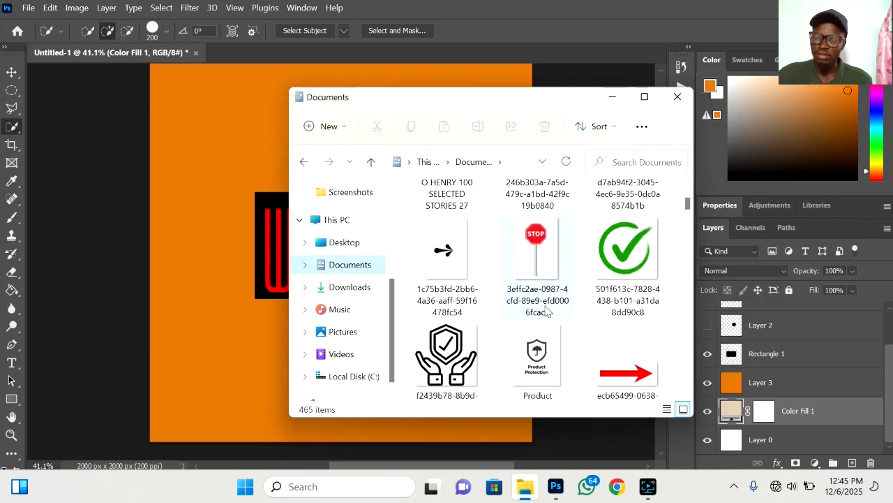
scroll(546, 311, up, 2)
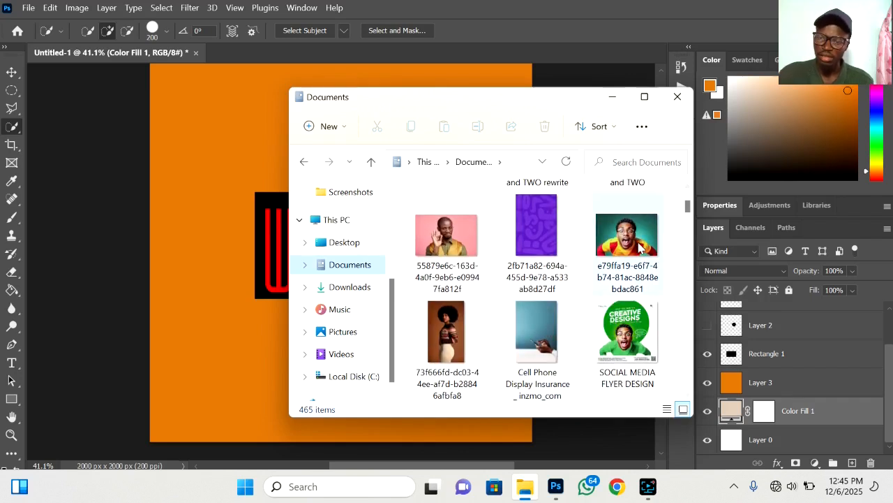
drag(641, 248, 252, 328)
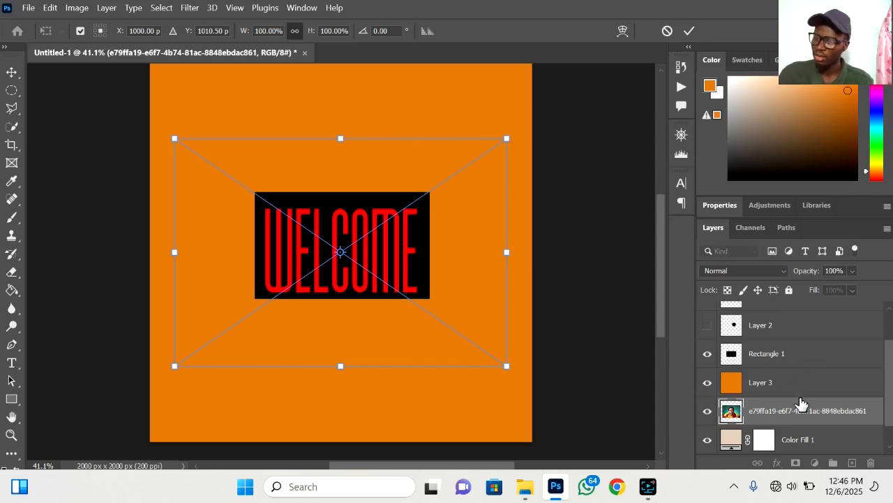
click(689, 32)
key(w)
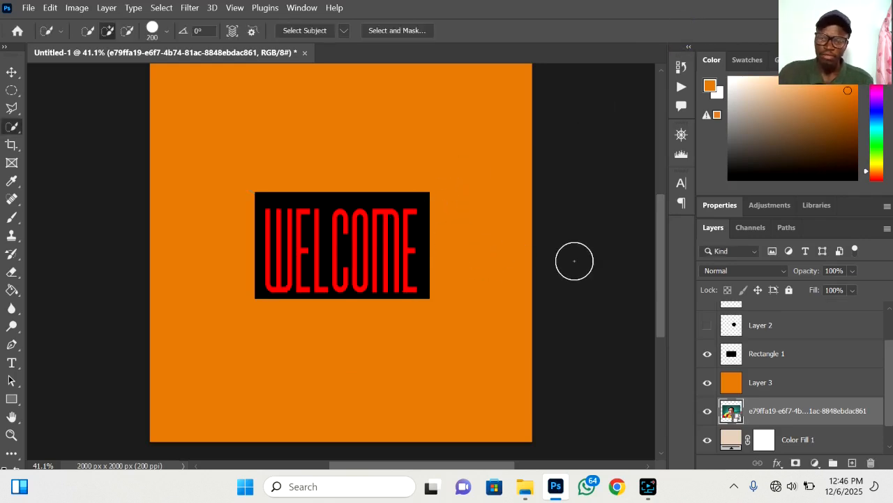
Move the placed photo layer to the top of the layer stack, above WELCOME, and scale it down to about 69%.
click(11, 72)
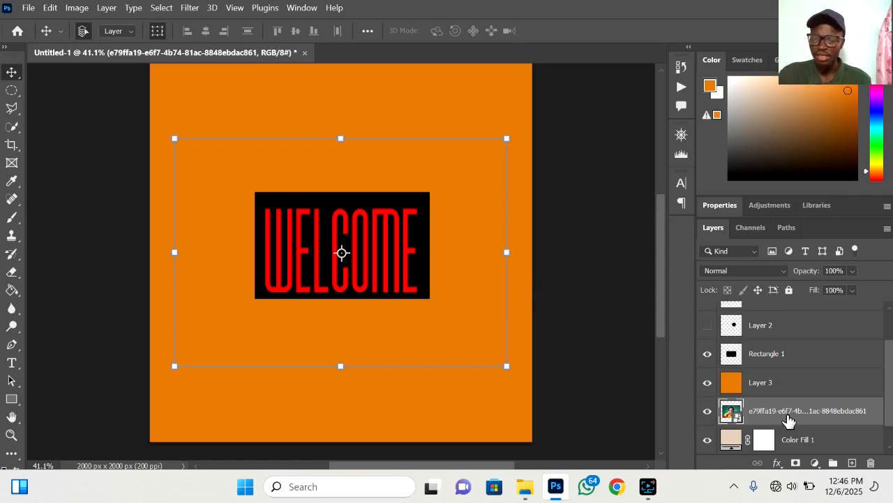
drag(789, 419, 792, 373)
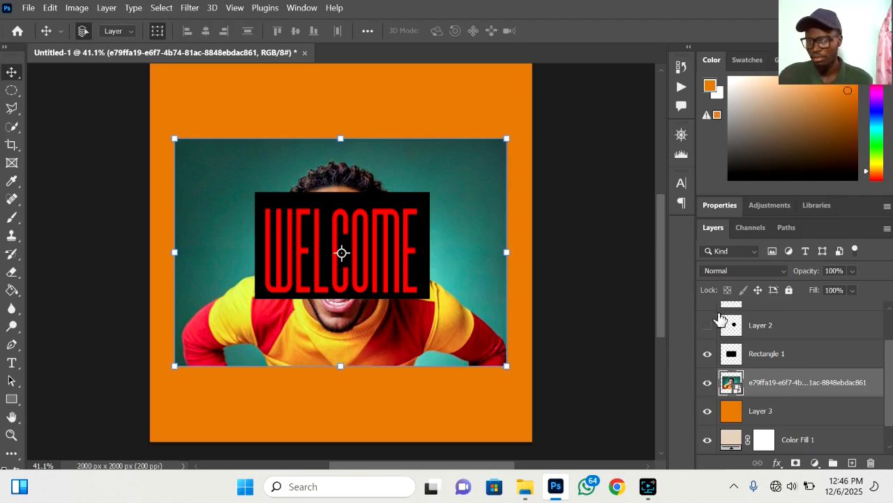
drag(796, 378, 818, 319)
scroll(817, 320, up, 2)
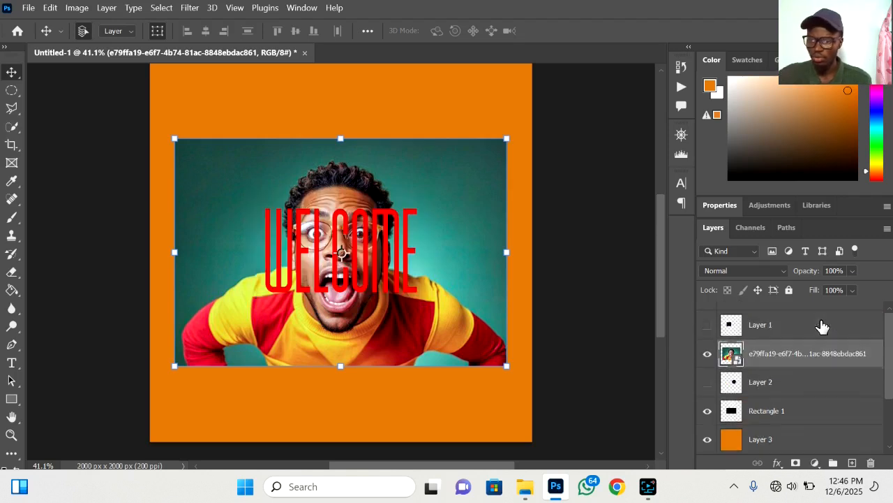
mouse_move(821, 323)
mouse_down()
mouse_move(808, 363)
mouse_move(819, 318)
mouse_up()
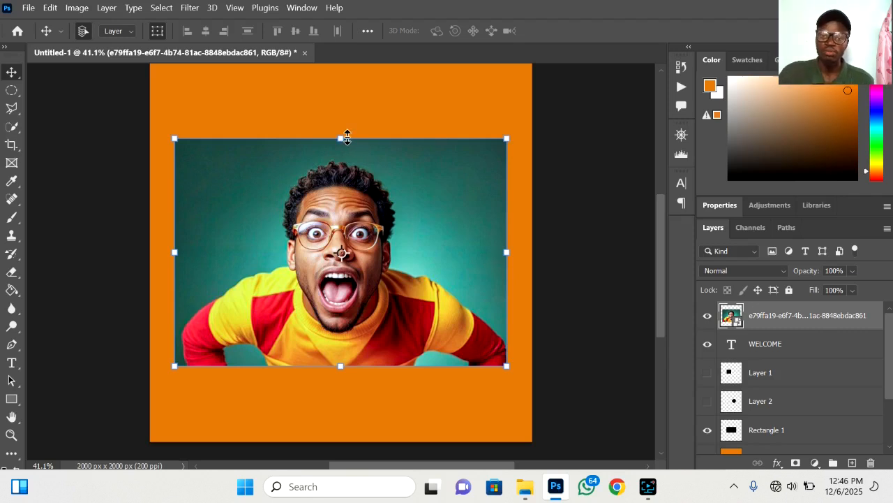
drag(347, 136, 349, 209)
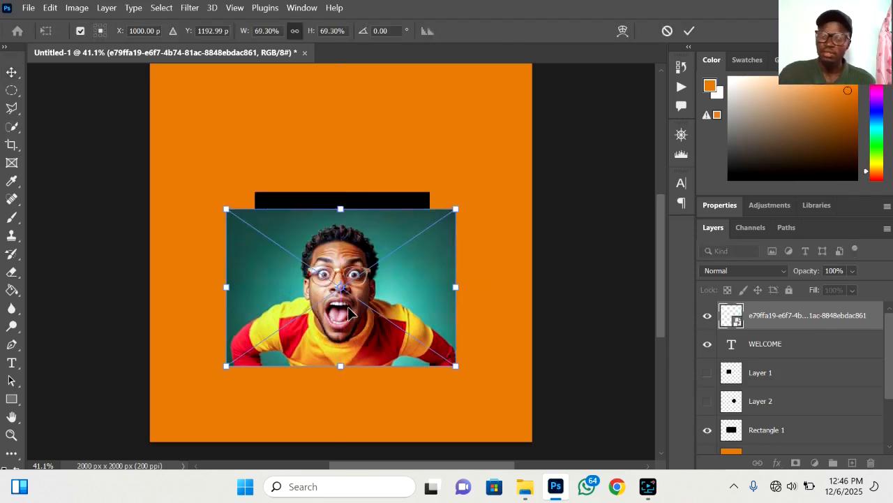
key(Return)
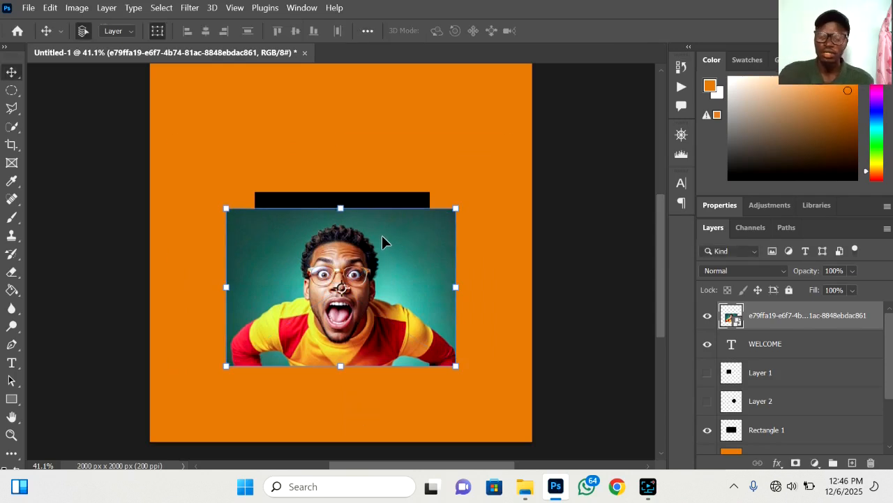
Try larger and smaller Quick Selection brush sizes over the enlarged photo, and set the brush size to 70.
click(10, 129)
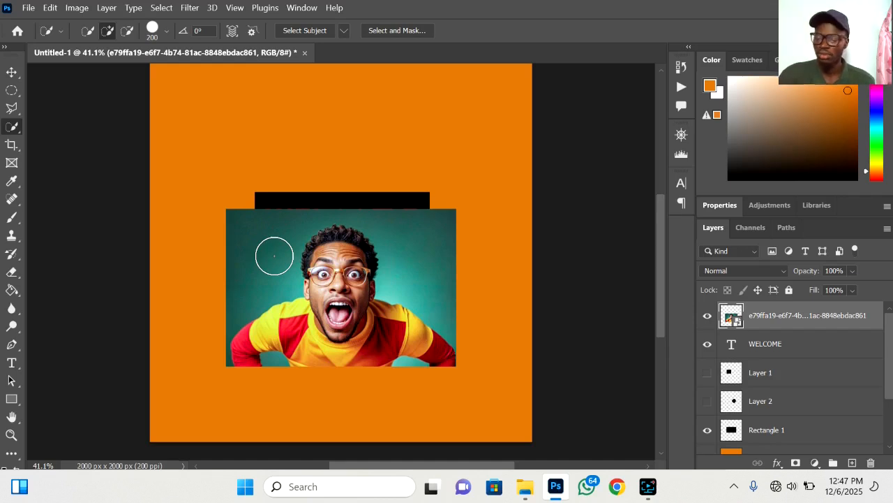
key(ctrl+plus)
key(ctrl+plus)
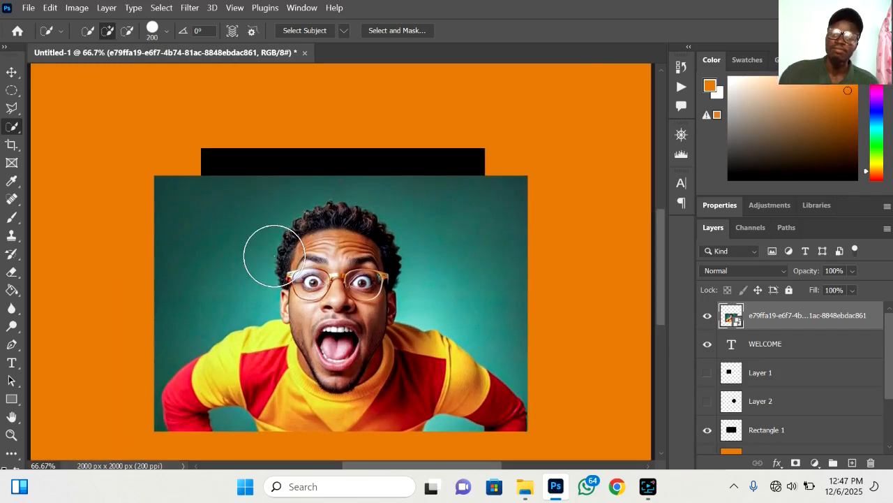
scroll(274, 256, down, 2)
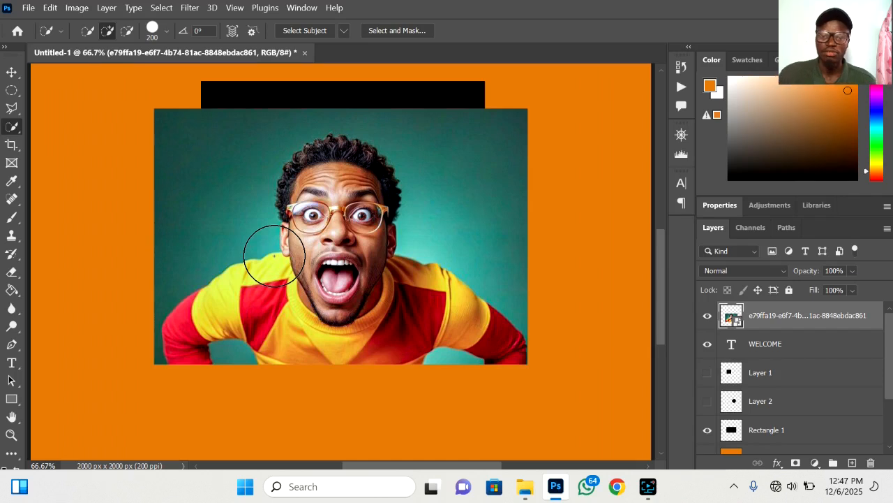
right_click(230, 226)
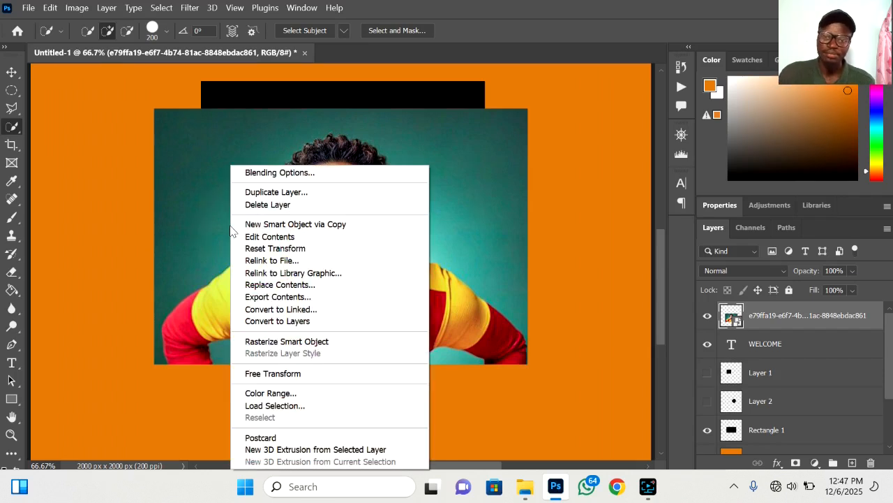
click(222, 284)
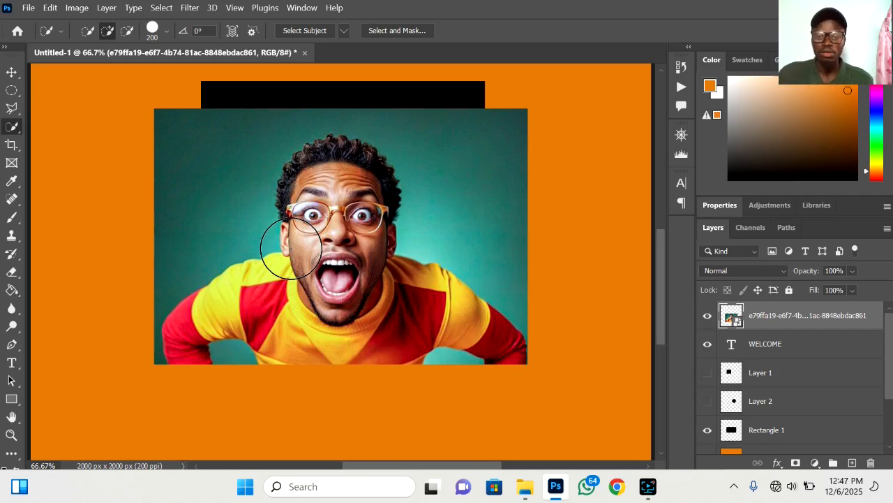
key(bracketleft)
key(bracketleft)
key(bracketleft)
key(bracketleft)
key(bracketleft)
key(bracketright)
key(bracketright)
key(bracketright)
key(bracketright)
key(bracketright)
key(bracketright)
key(bracketright)
key(bracketright)
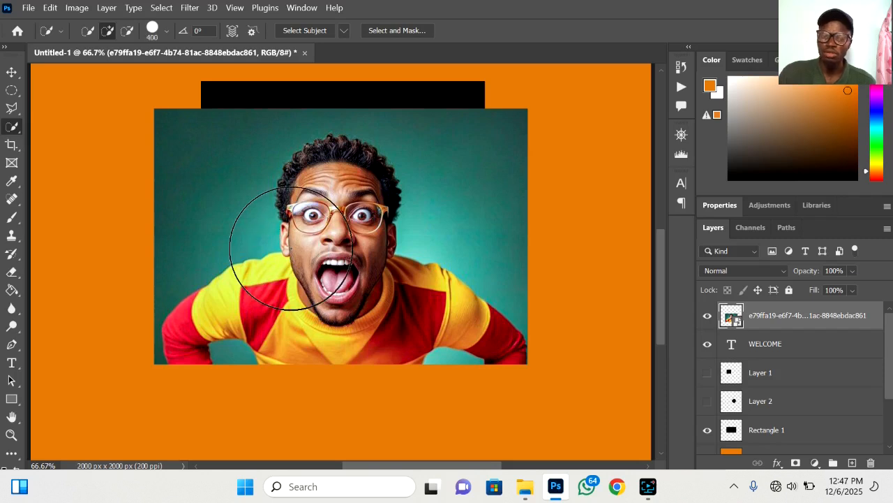
key(bracketright)
key(bracketright)
key(bracketright)
key(bracketright)
key(bracketleft)
key(bracketleft)
key(bracketleft)
key(bracketleft)
key(bracketleft)
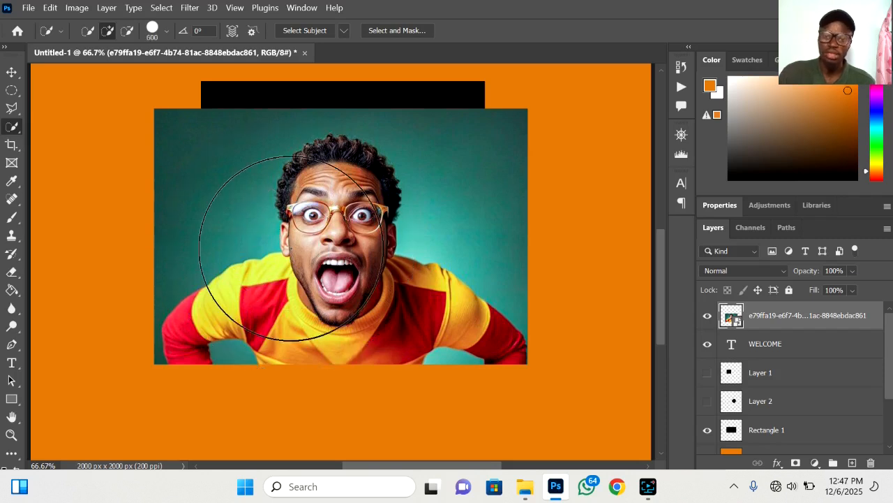
key(bracketleft)
key(bracketleft)
key(bracketleft)
key(bracketleft)
key(bracketleft)
key(bracketleft)
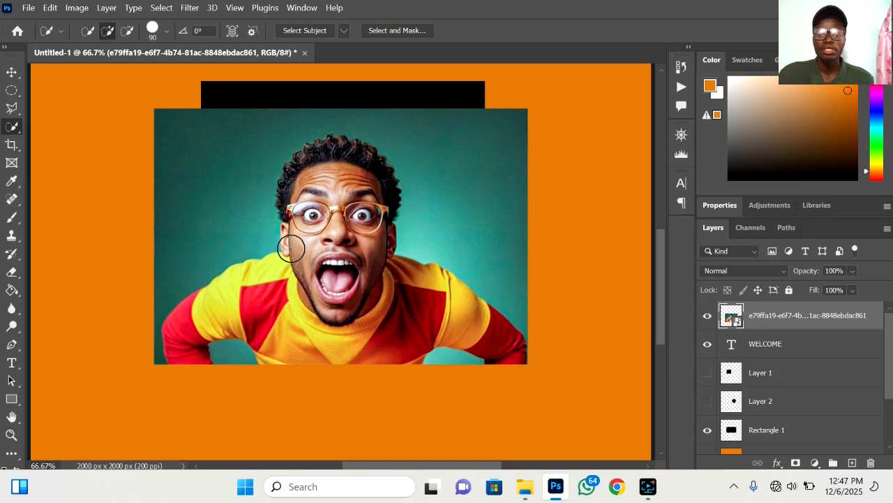
key(bracketleft)
key(bracketleft)
key(bracketleft)
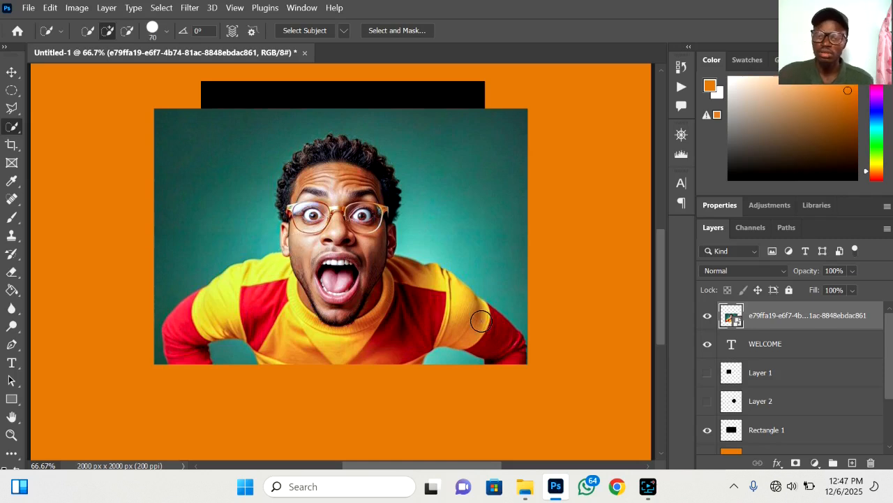
Try Quick Selection on the sleeve's yellow patch and its red patch, deselecting after each one.
click(461, 330)
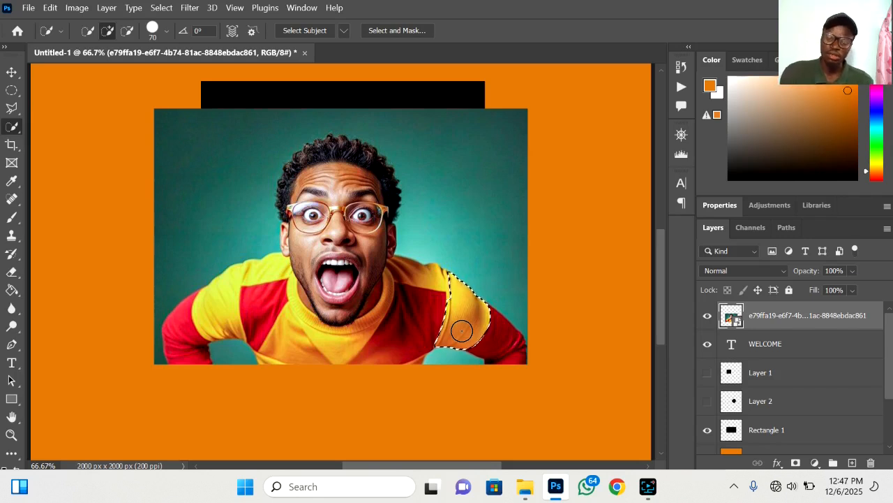
right_click(462, 330)
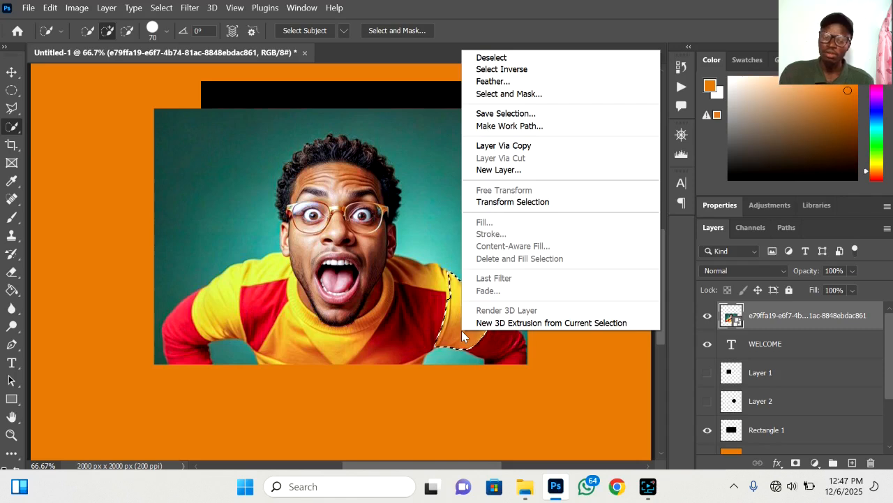
click(527, 60)
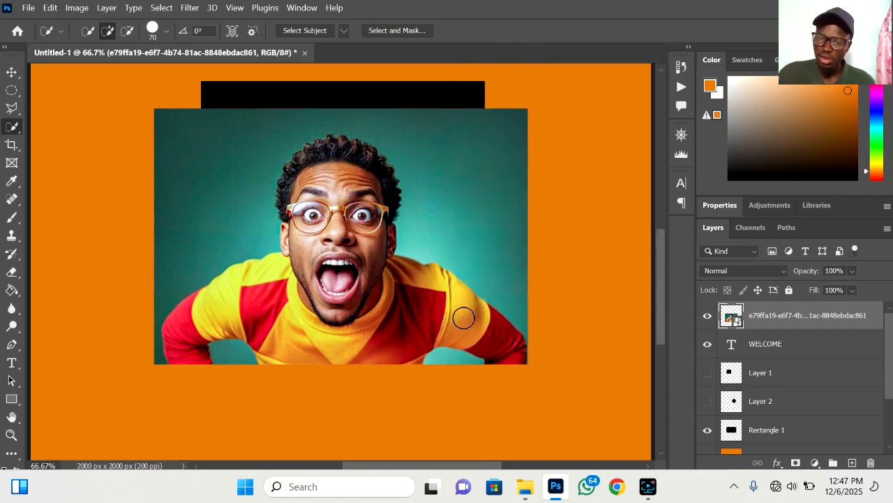
click(501, 342)
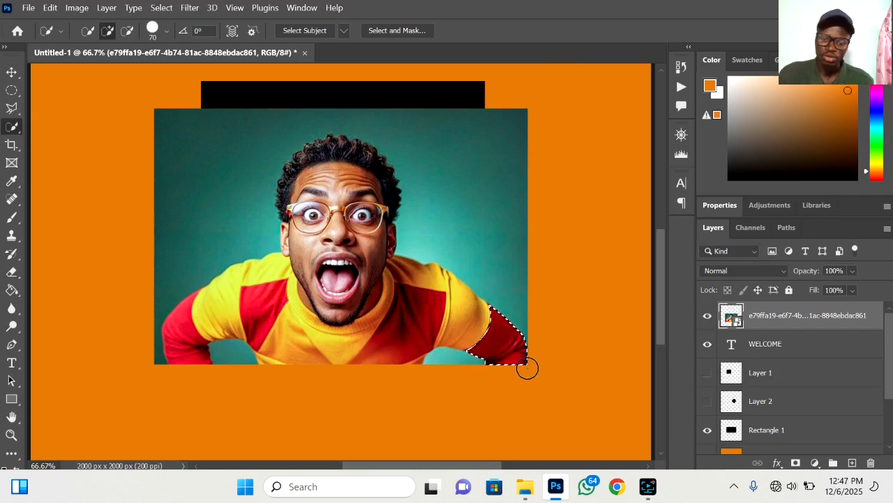
key(ctrl+d)
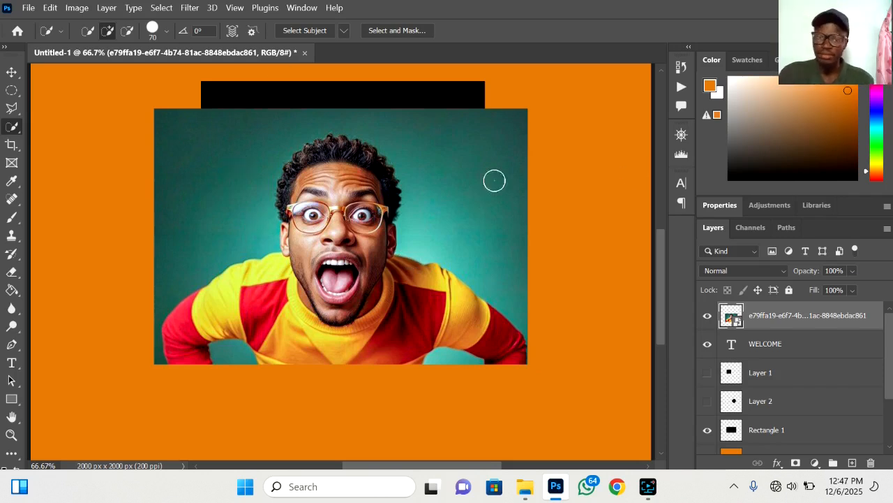
Quick-select the entire green background around the man, including the two gaps under his arms.
click(198, 153)
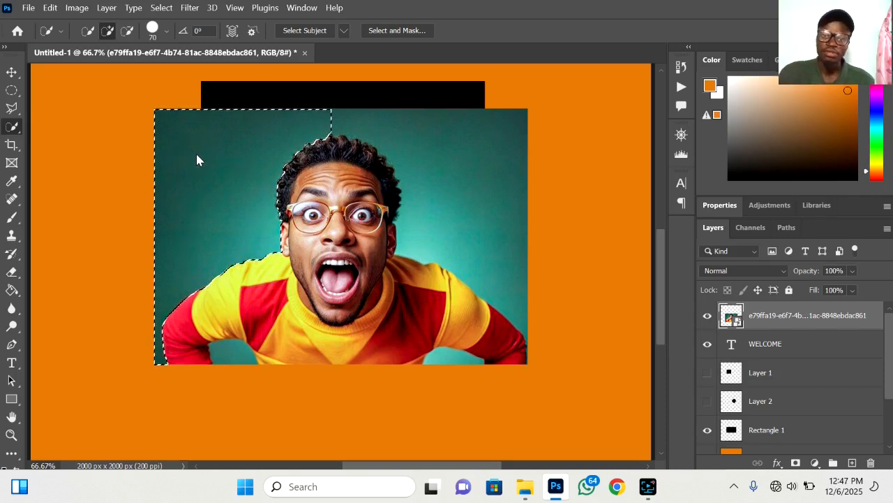
click(472, 125)
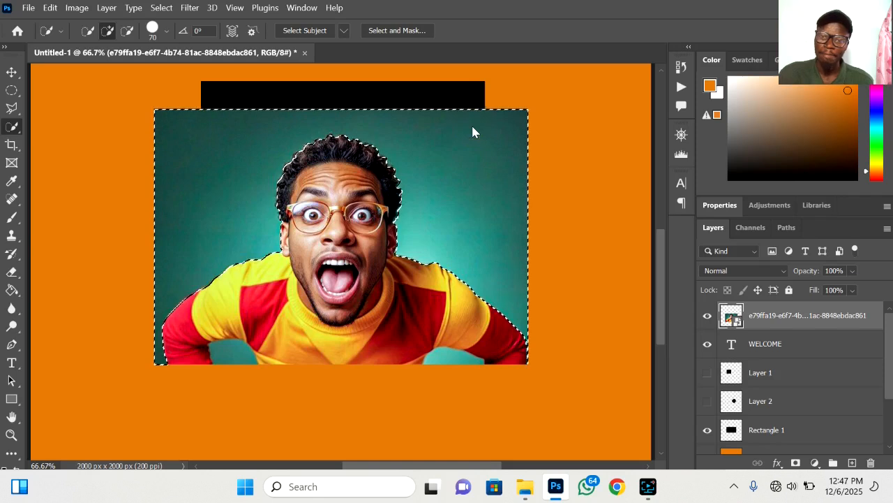
click(220, 362)
click(445, 363)
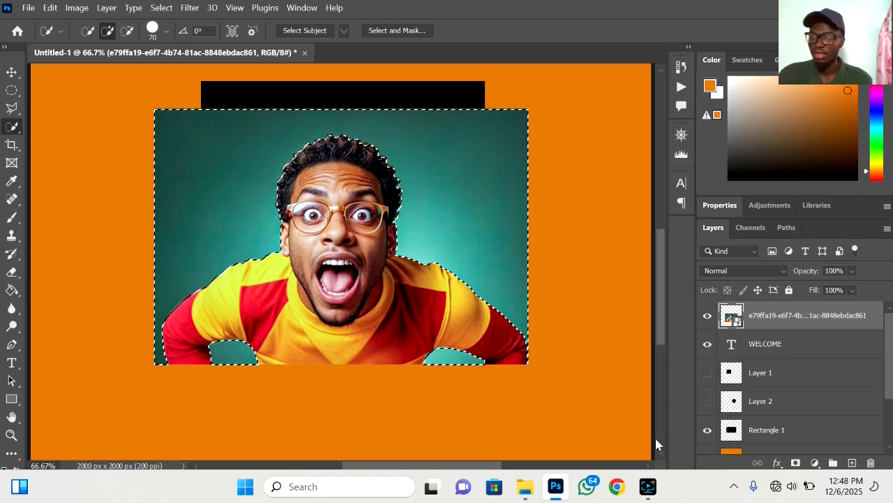
Try to delete the selected green background, and rasterize the photo's smart object layer.
key(Delete)
key(Return)
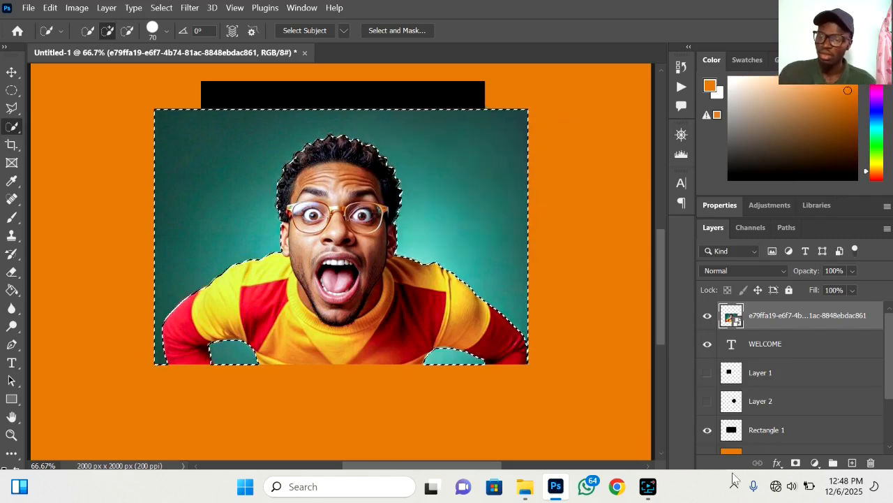
right_click(799, 326)
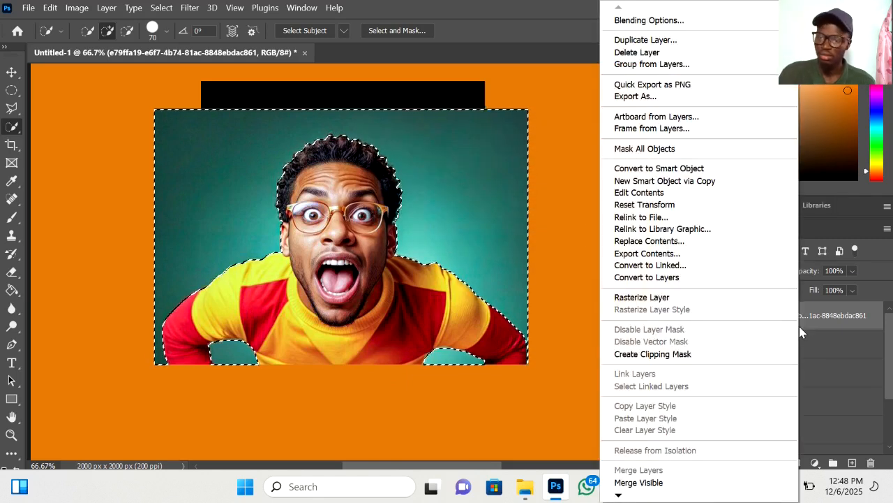
click(640, 298)
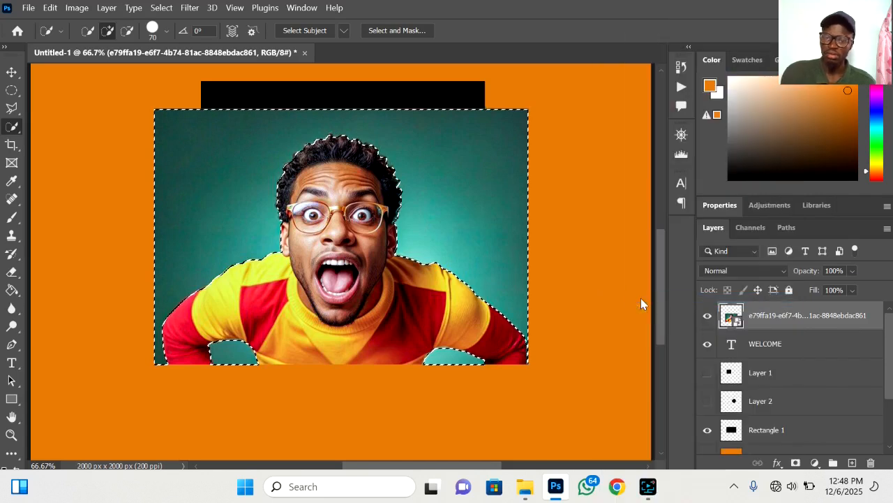
Delete the selected green background, and undo back to the deselected smart object photo.
key(Delete)
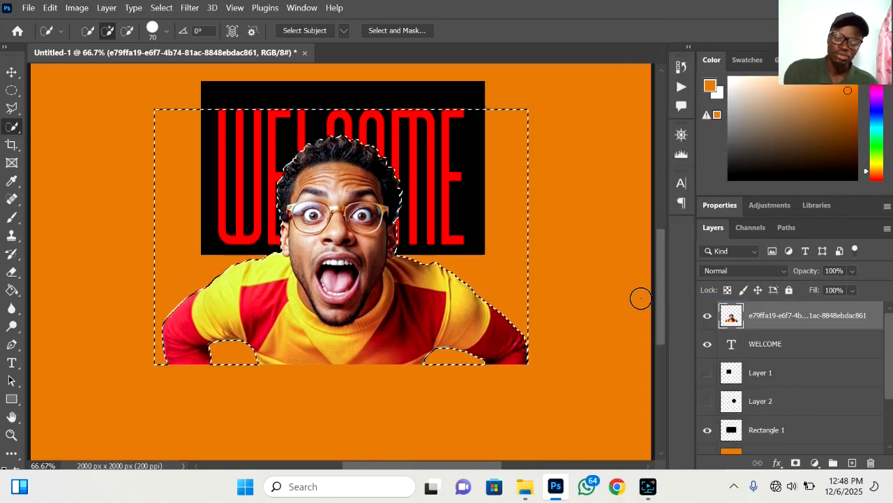
key(ctrl+z)
key(ctrl+z)
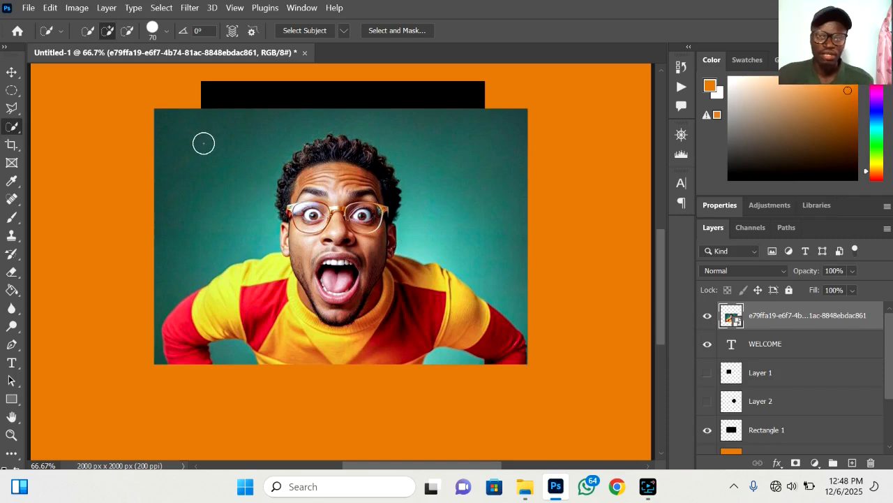
Select the man with the Subject command, and rasterize the photo's smart object layer so it can be edited.
click(160, 7)
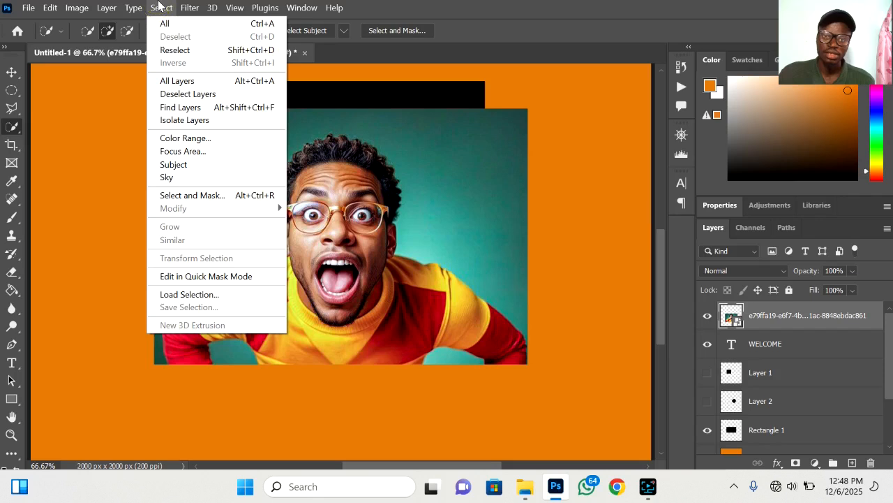
click(174, 165)
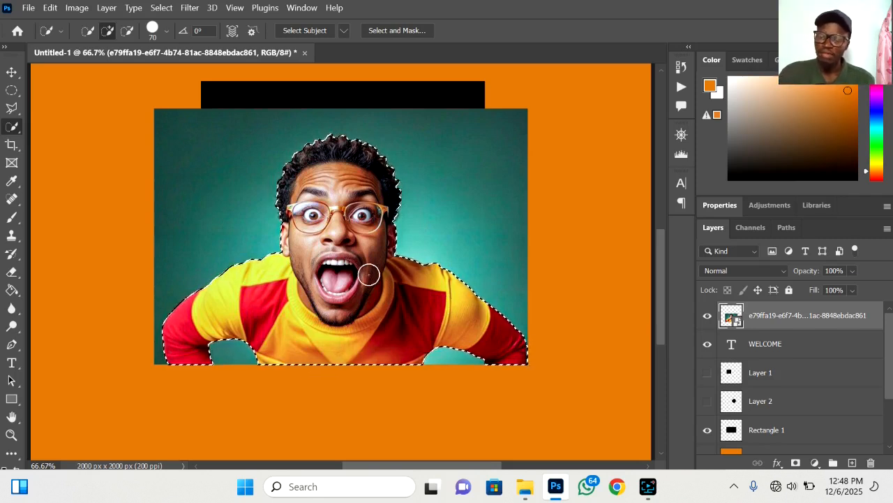
key(Delete)
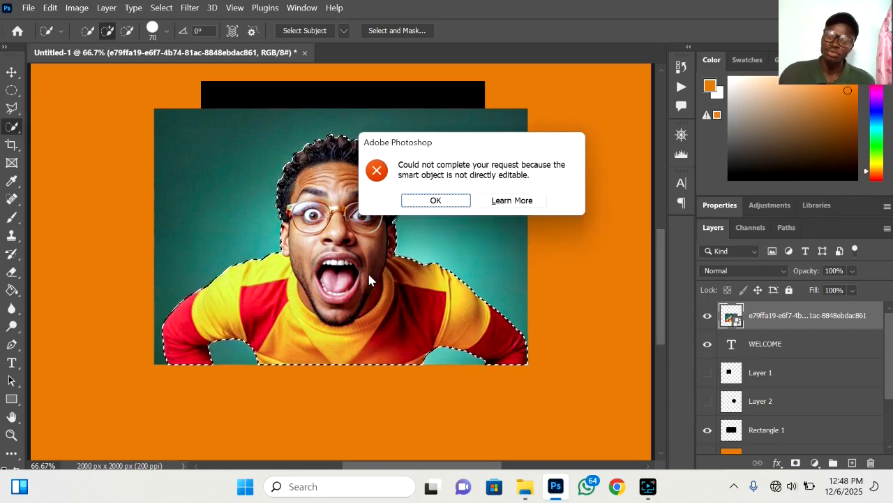
key(Return)
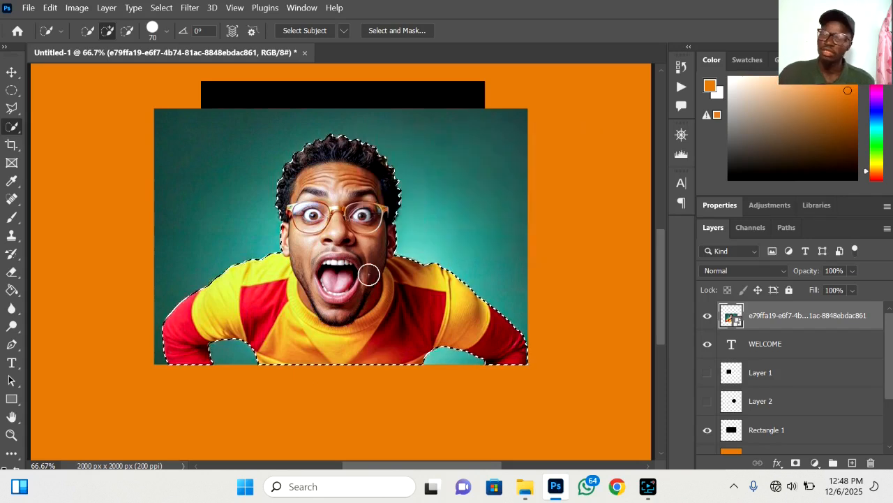
right_click(772, 315)
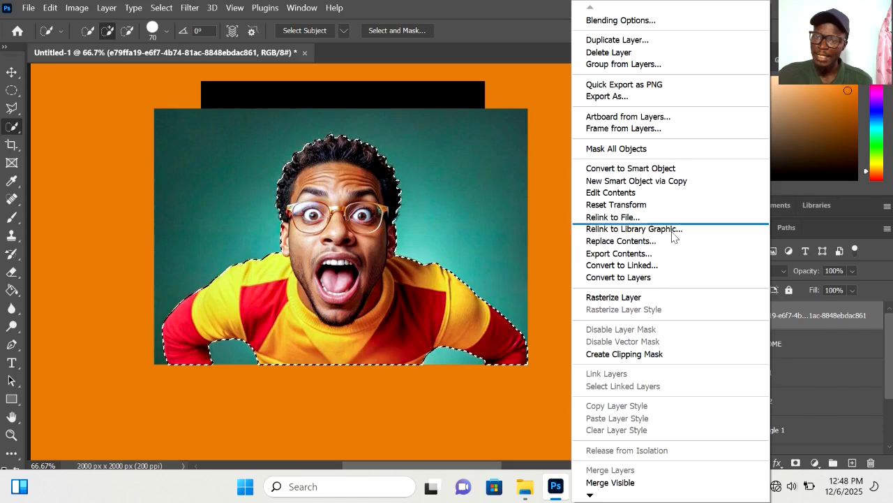
click(677, 297)
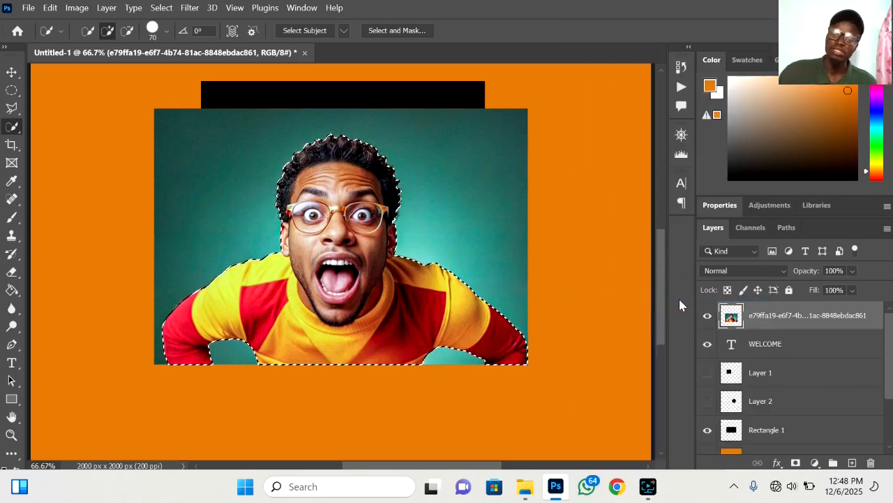
Try deleting the selected man and, with the selection inverted, the green background, undoing each attempt.
key(Delete)
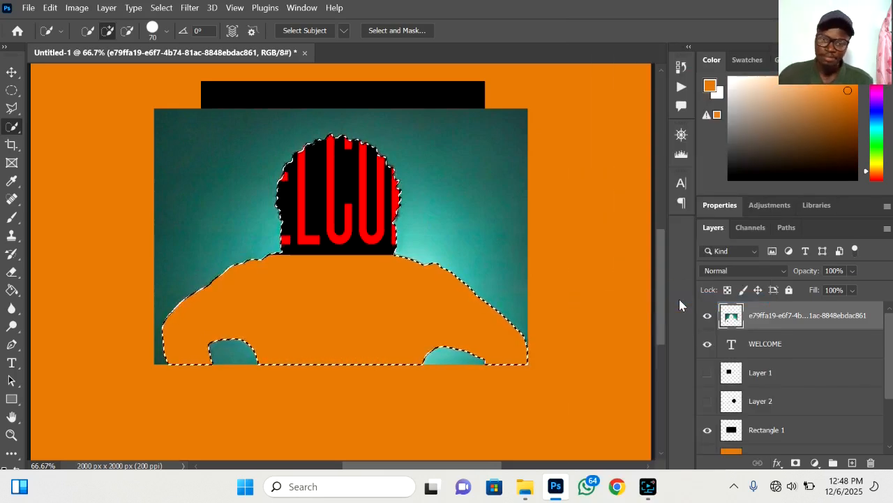
key(ctrl+z)
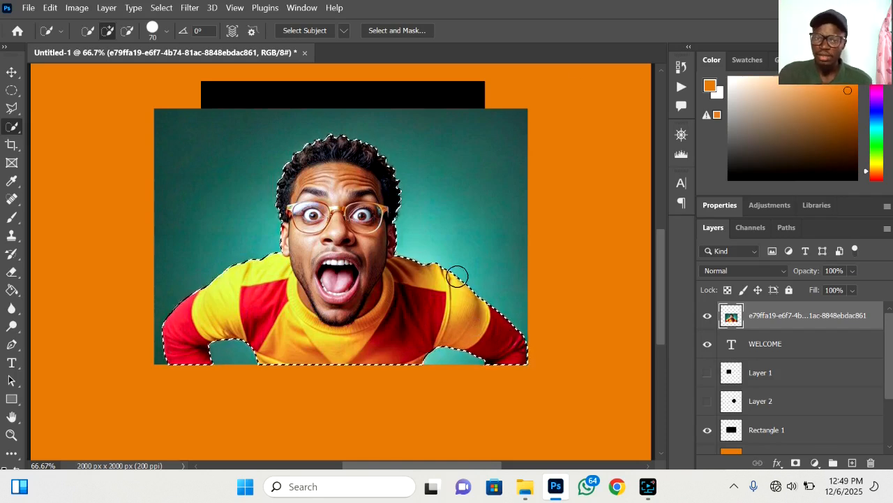
right_click(372, 276)
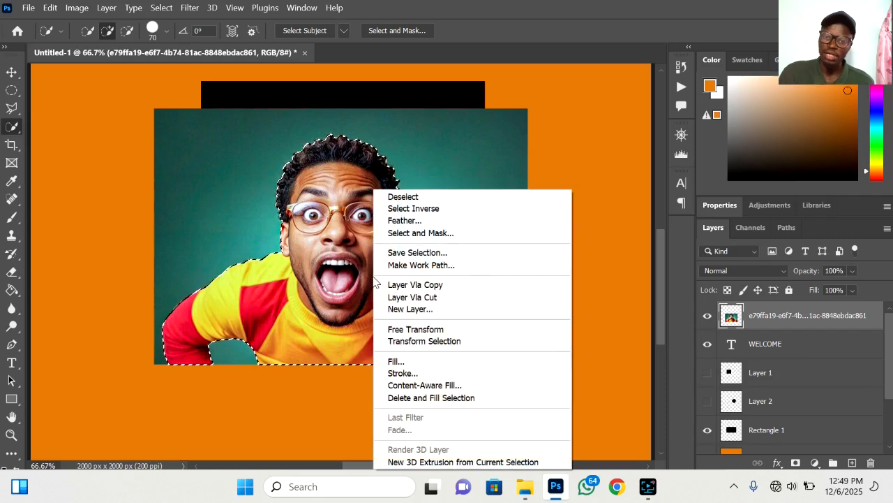
click(425, 208)
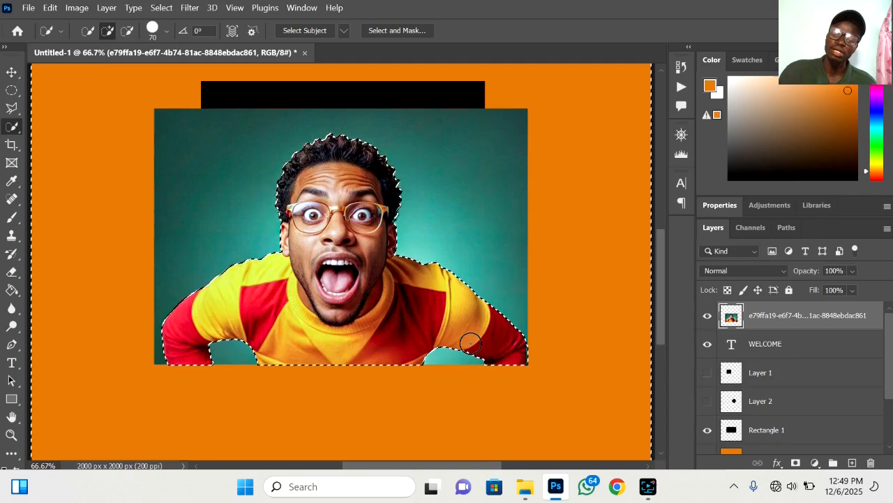
key(Delete)
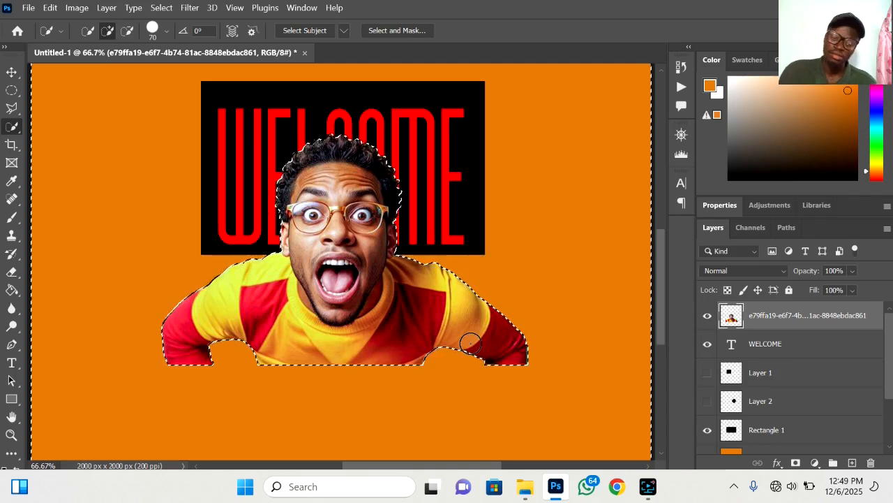
key(ctrl+z)
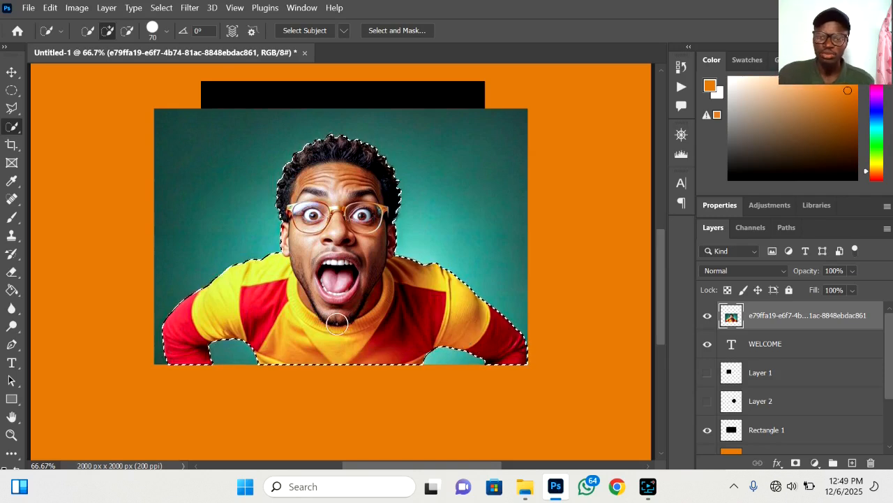
Copy the selected man onto a new layer and hide the original photo layer.
key(ctrl+j)
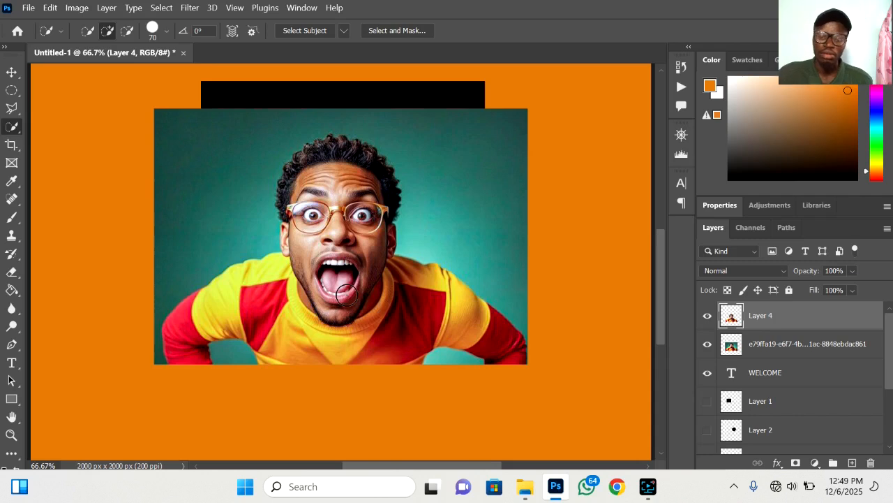
click(12, 72)
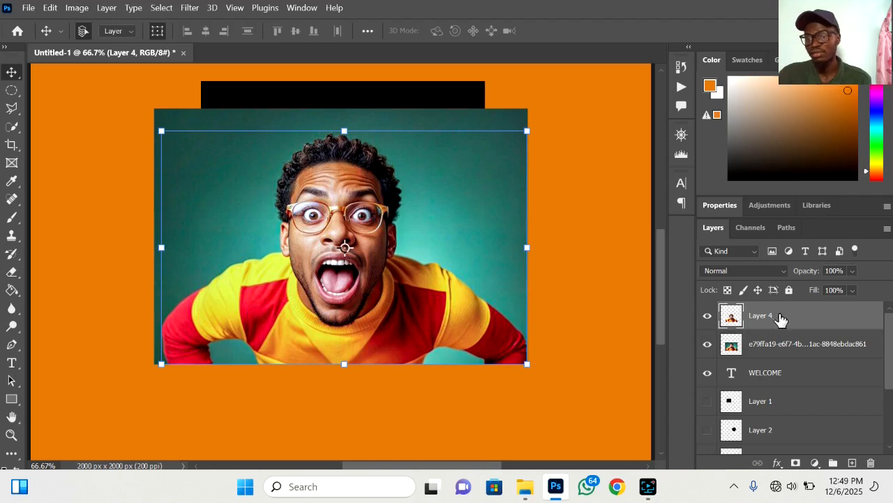
click(707, 348)
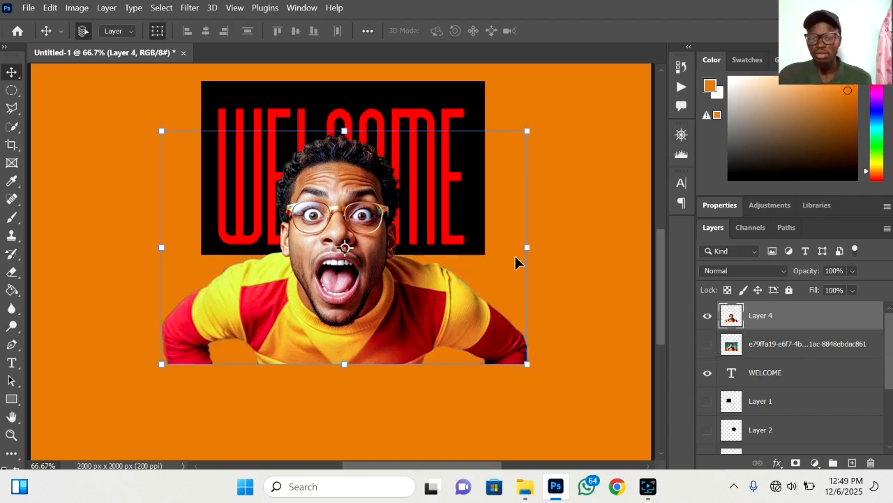
Move the man's cutout down to the canvas's bottom edge, below WELCOME, and scale it to about 104.57%.
drag(373, 303, 391, 352)
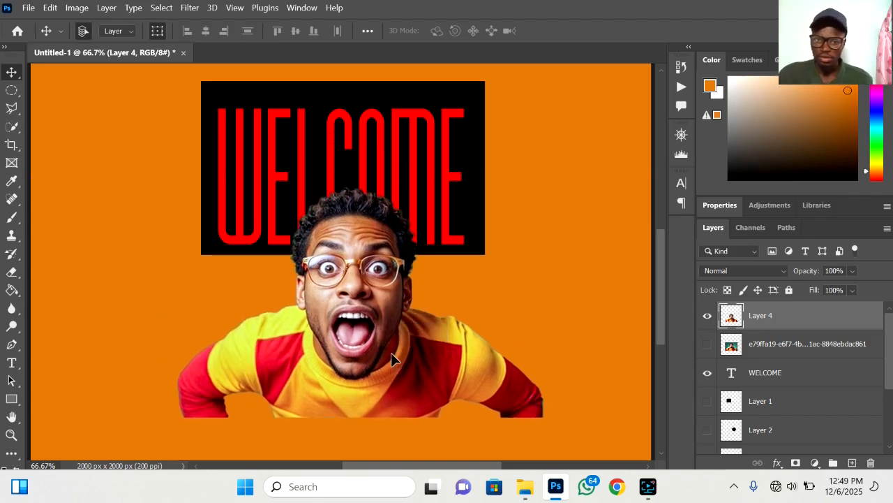
key(ctrl+0)
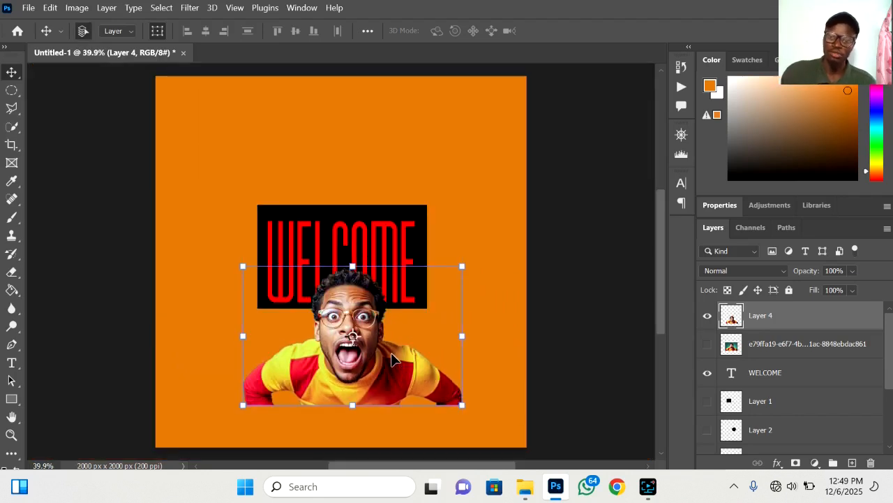
drag(351, 386, 351, 434)
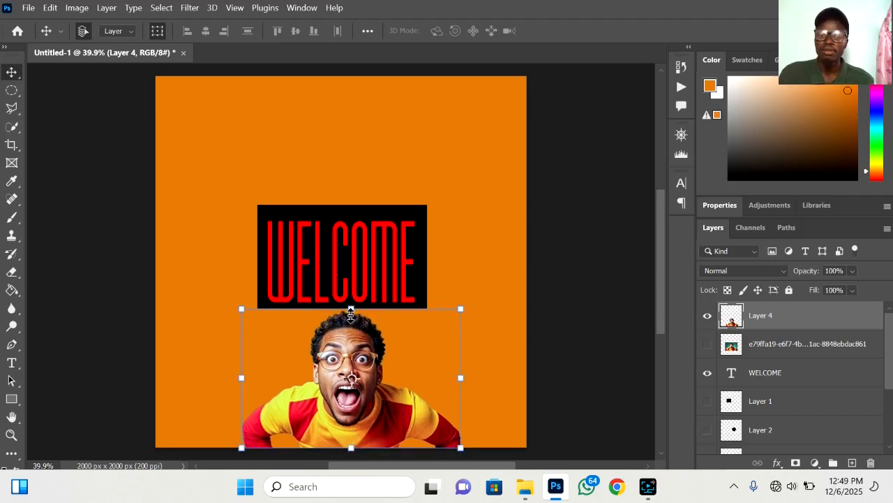
drag(351, 314, 351, 302)
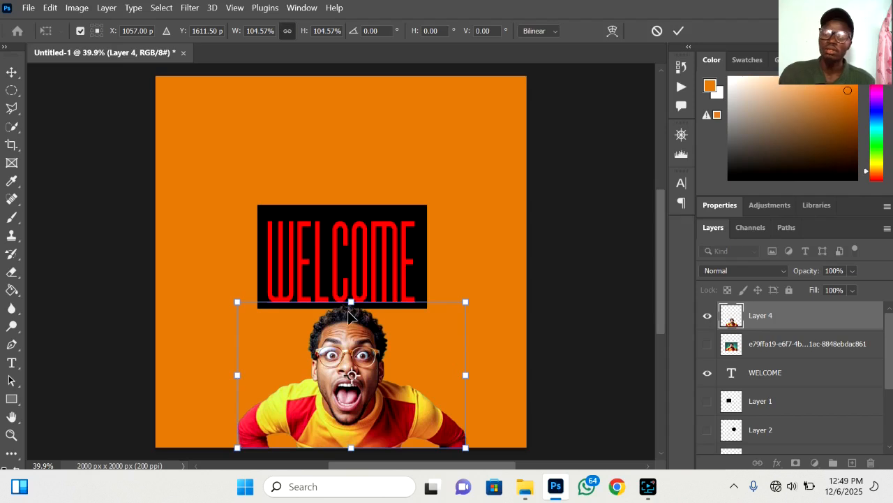
key(Return)
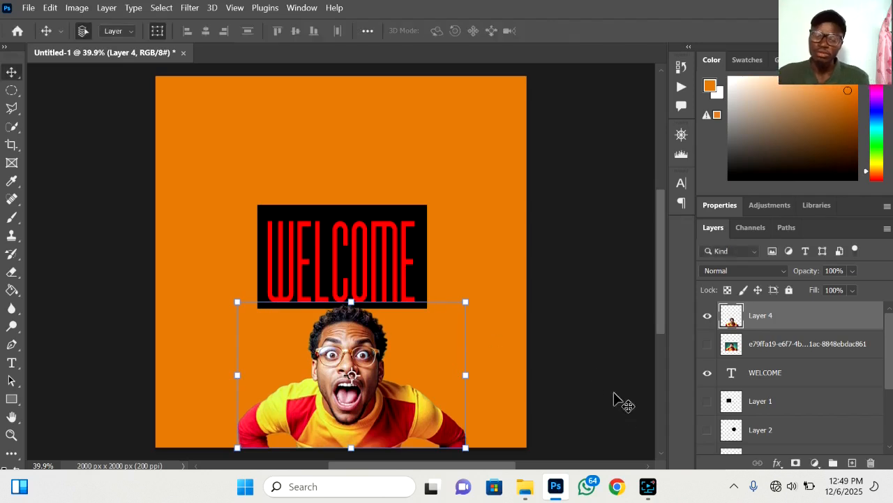
click(581, 363)
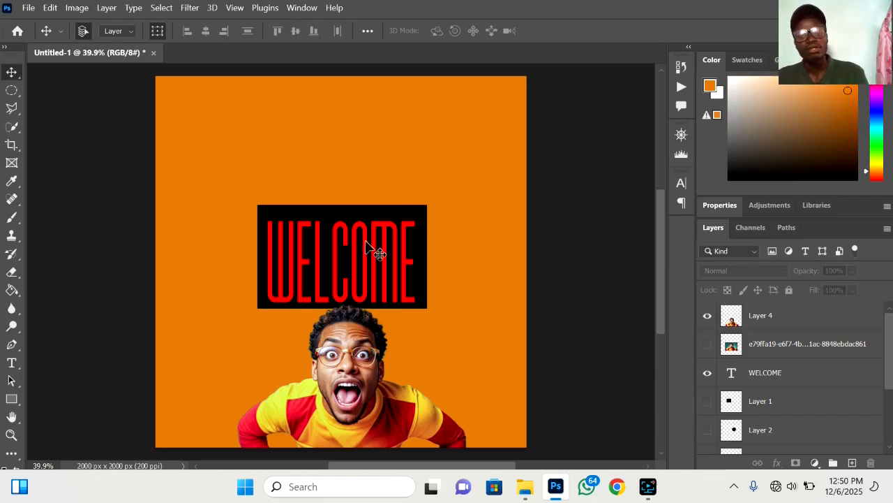
Move the black rectangle up near the canvas's top edge and place the WELCOME text back over it.
drag(352, 213, 349, 119)
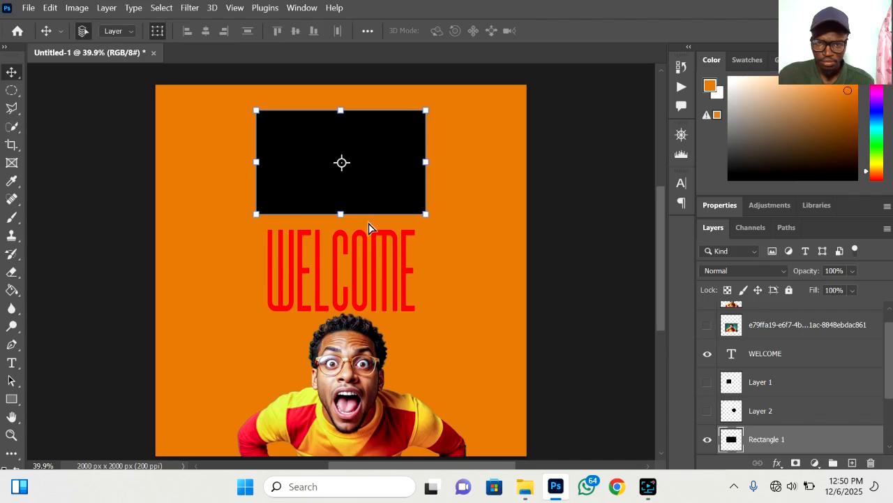
drag(368, 252, 366, 149)
click(563, 208)
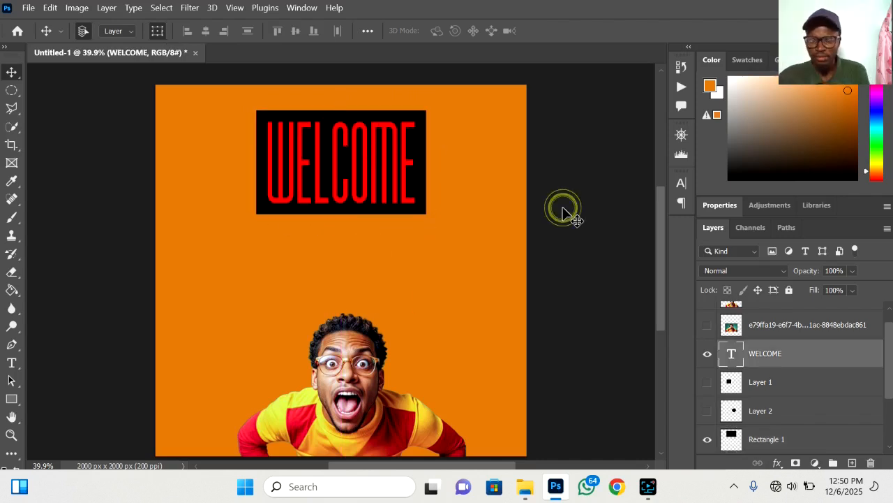
Duplicate the WELCOME text layer and place the copy directly below the black rectangle.
click(379, 170)
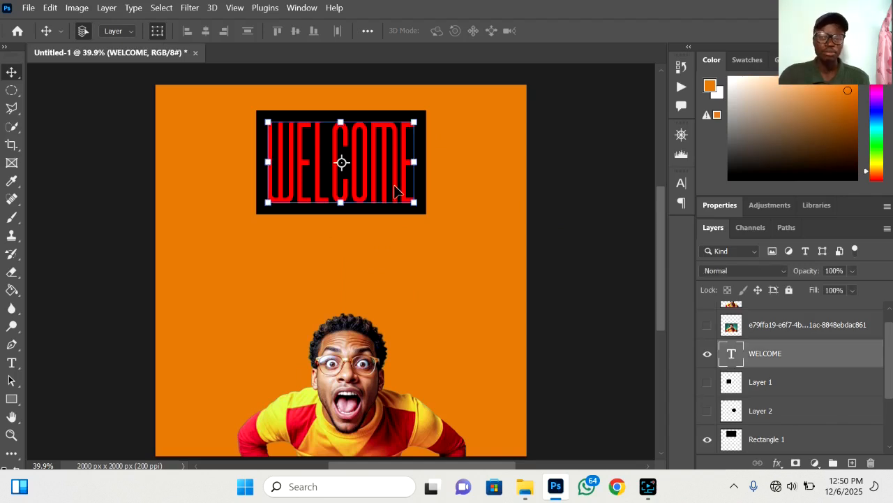
alt+click(514, 346)
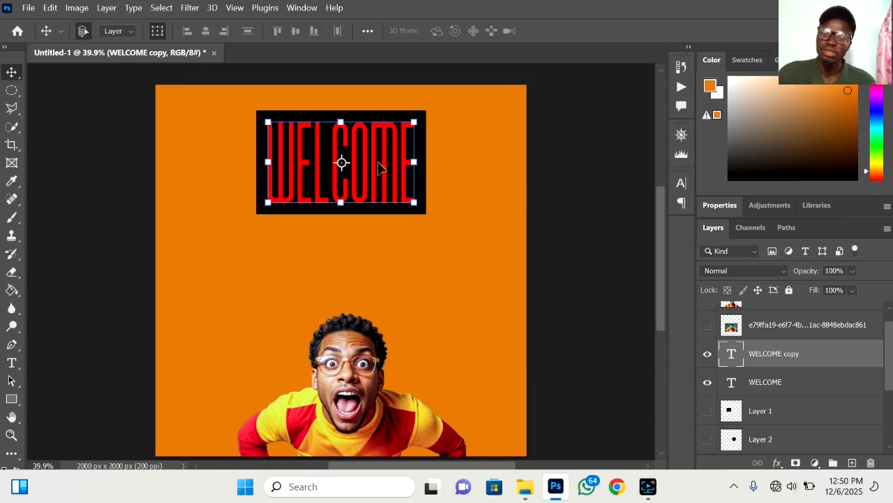
drag(392, 165, 391, 257)
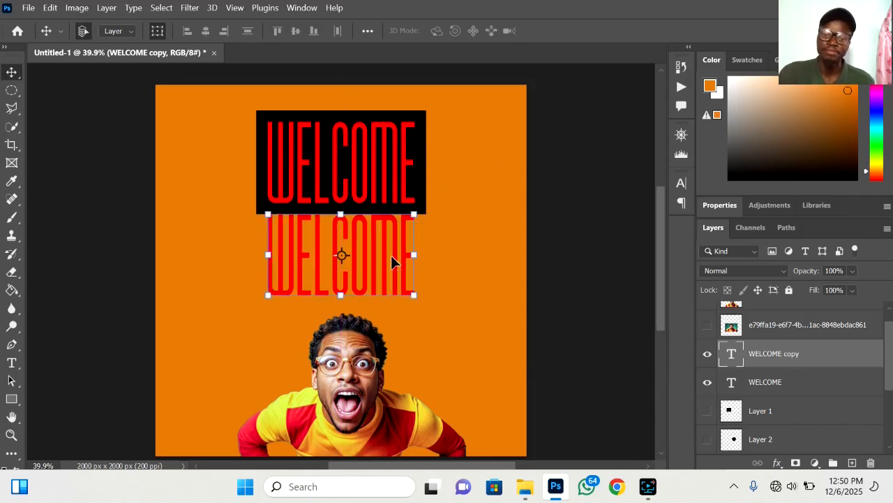
Replace the wording of the duplicated WELCOME text with "TO CLASS" and return to the Move tool.
click(12, 363)
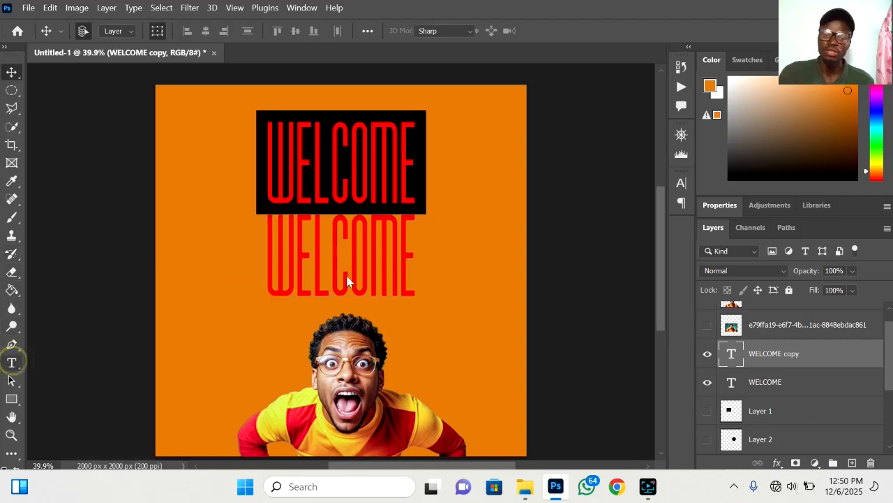
click(387, 256)
key(ctrl+a)
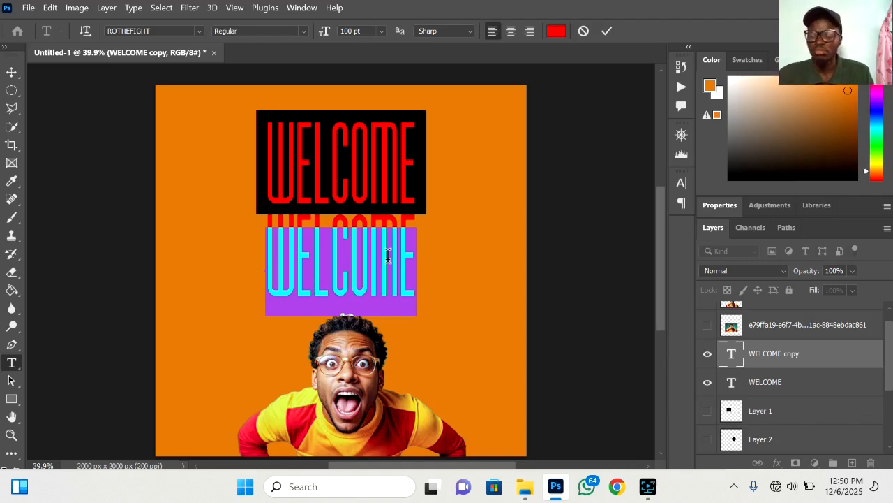
text(t)
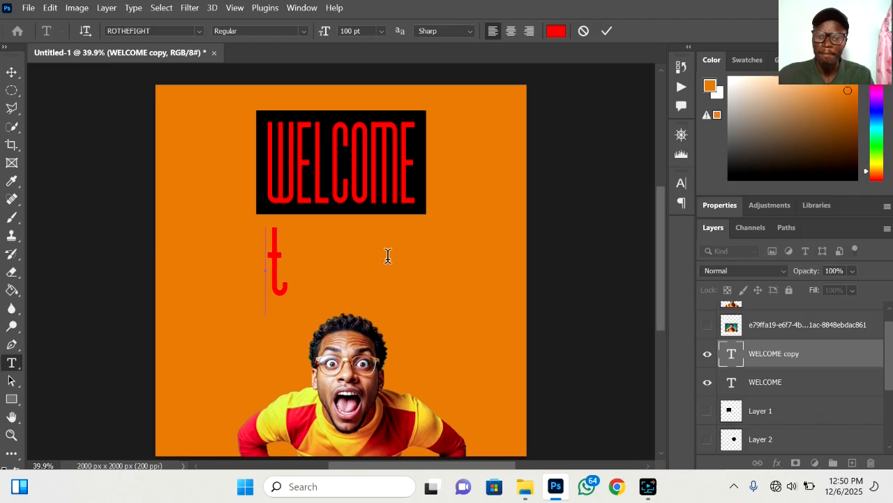
key(BackSpace)
text(TO)
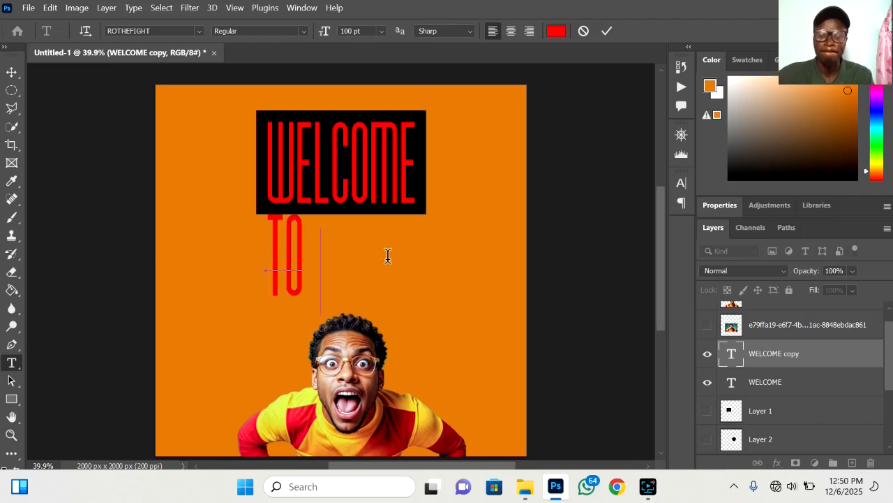
text( CLASS)
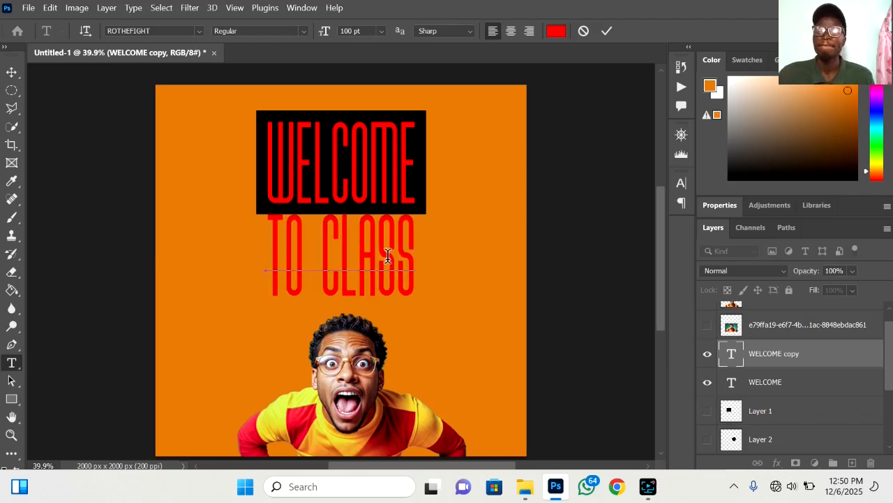
click(608, 26)
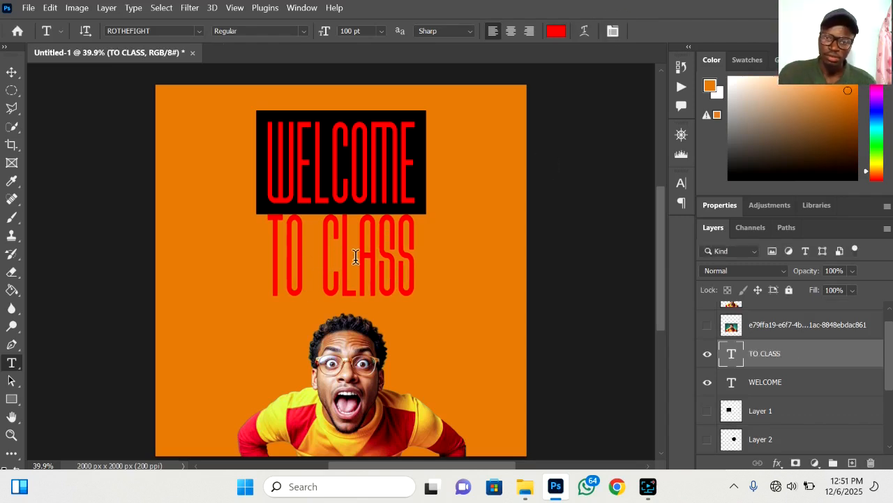
key(v)
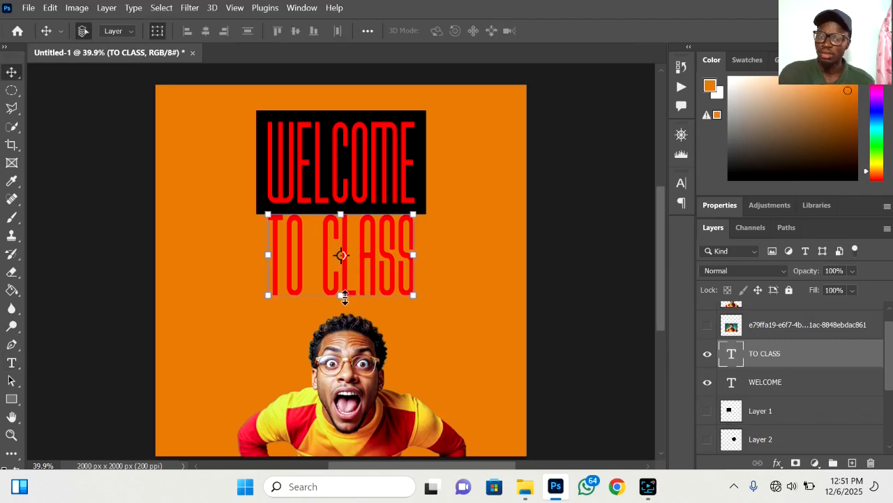
Enlarge the TO CLASS text to about 123 pt and position it just below the black rectangle.
drag(346, 299, 396, 317)
drag(393, 268, 367, 302)
key(Return)
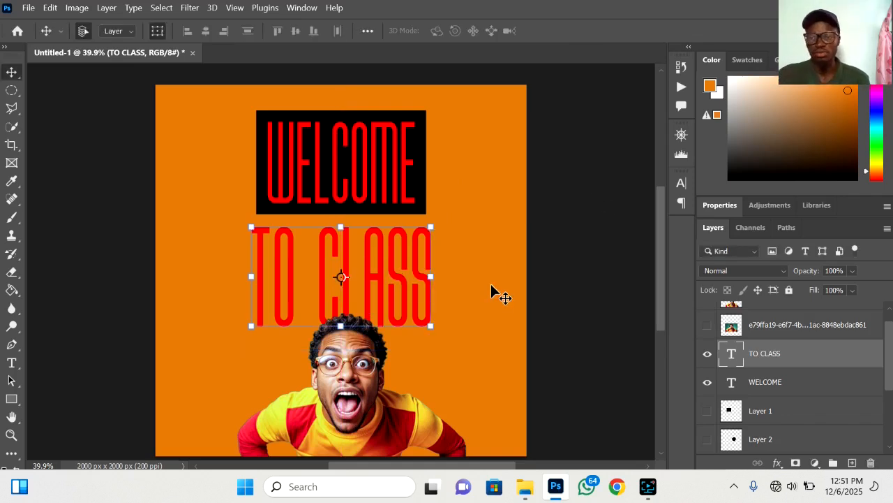
Change the TO CLASS text colour to black.
click(683, 186)
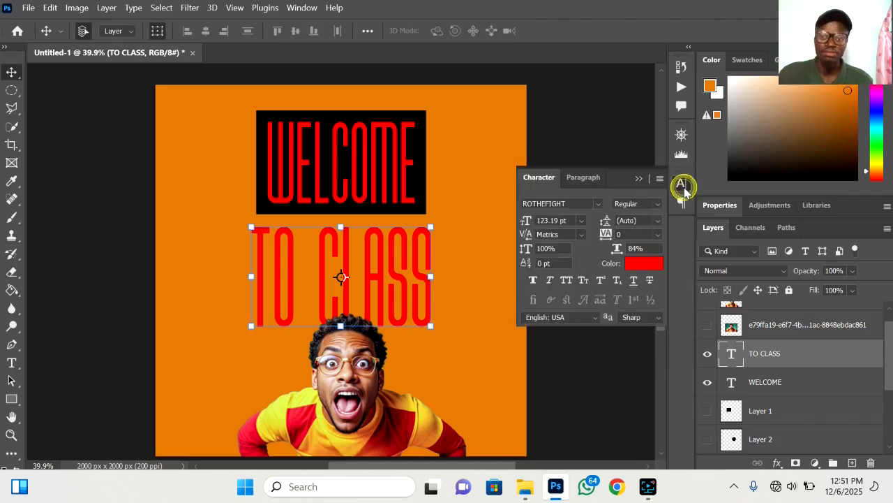
click(648, 272)
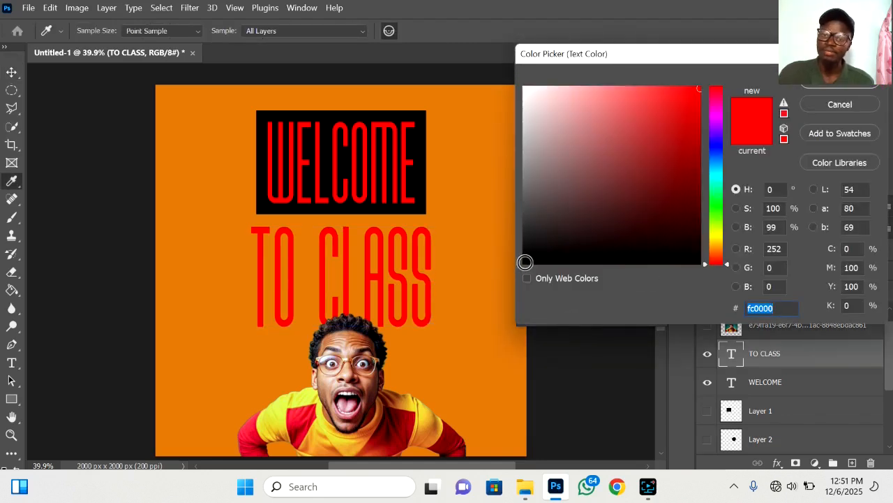
click(525, 263)
key(Return)
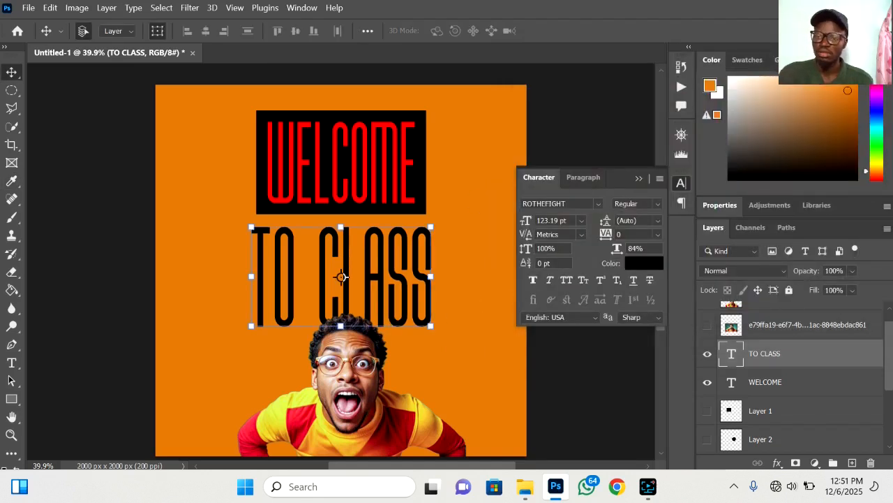
Set the TO CLASS text in Poppins Bold and center it beneath the black rectangle.
click(596, 209)
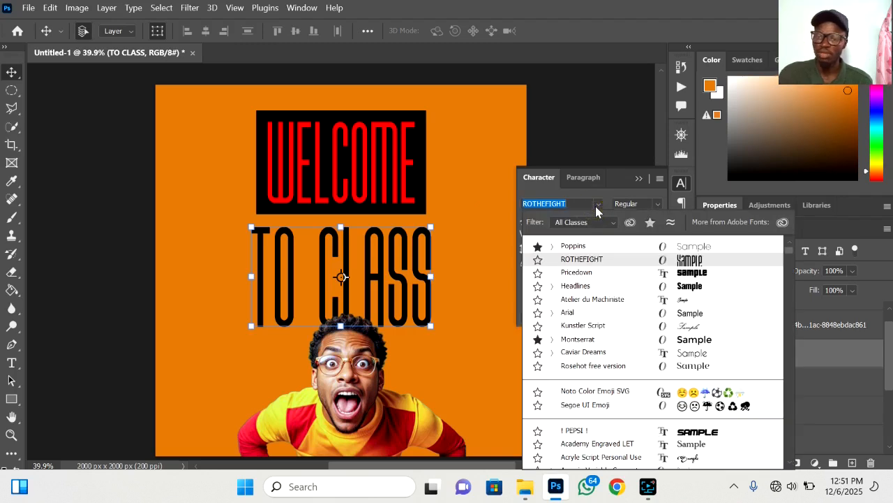
click(582, 249)
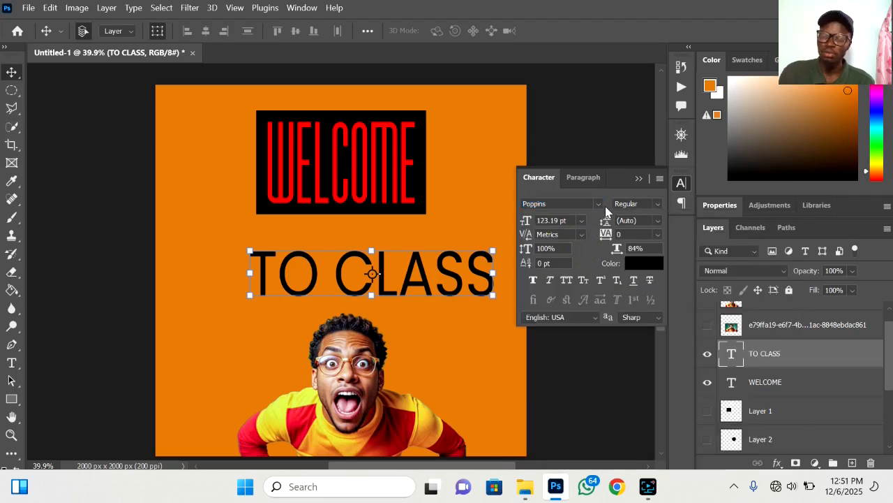
click(658, 203)
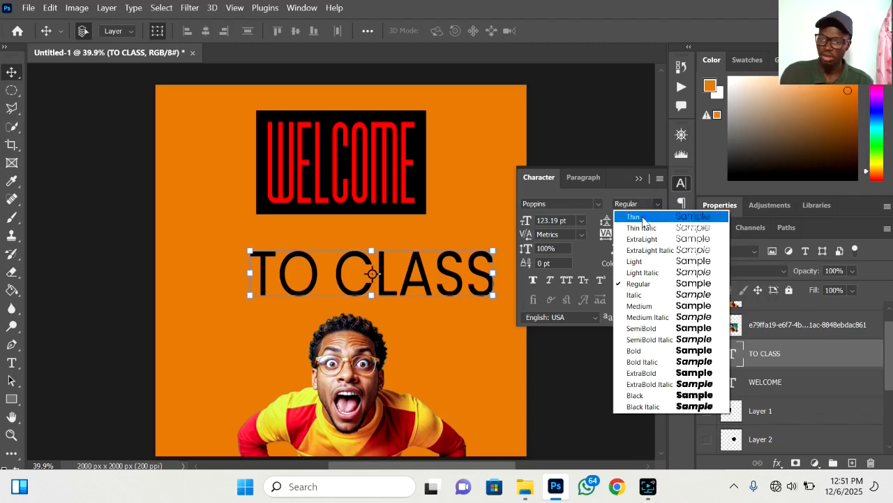
click(645, 351)
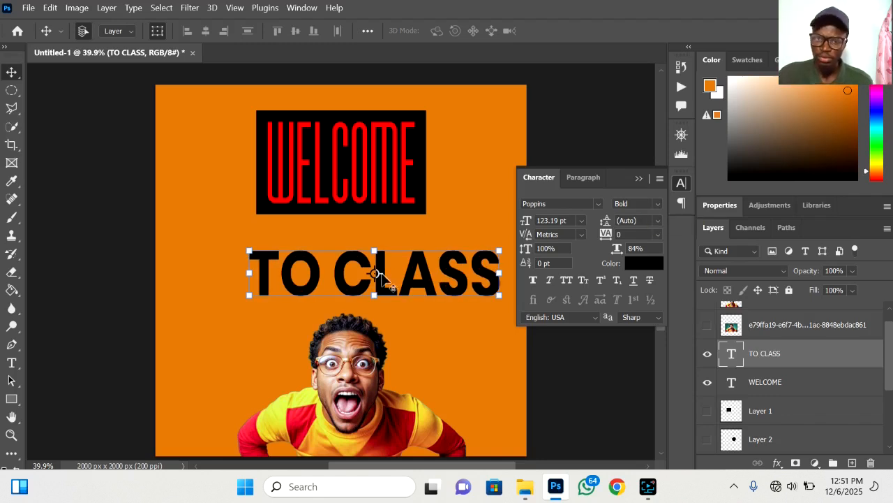
drag(422, 289, 390, 273)
click(565, 395)
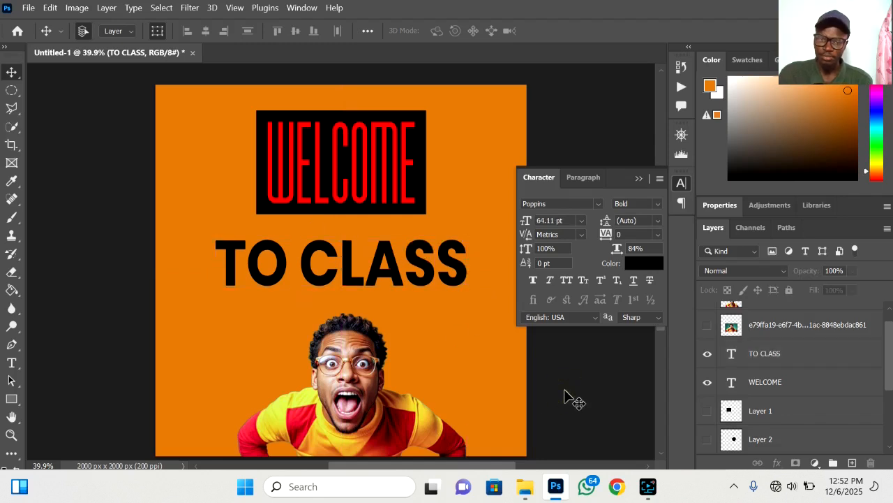
Shift the man's cutout slightly left along the canvas's bottom edge to center it under the text.
click(314, 430)
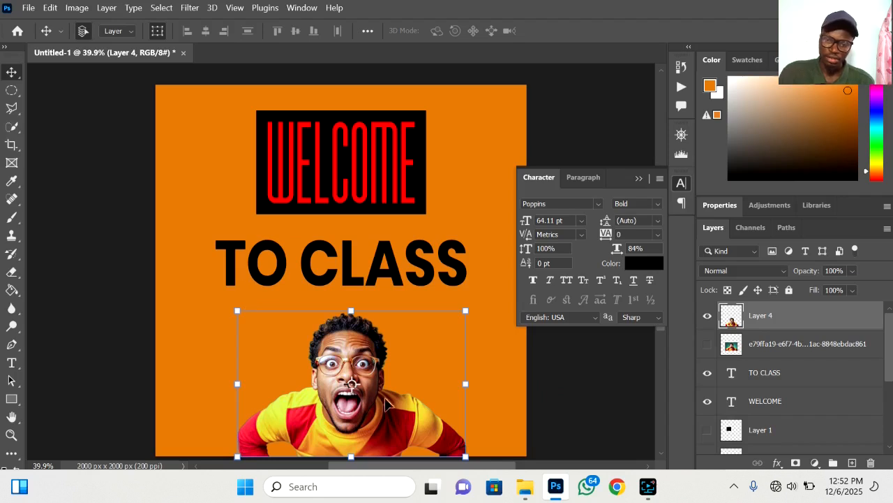
drag(371, 416, 358, 416)
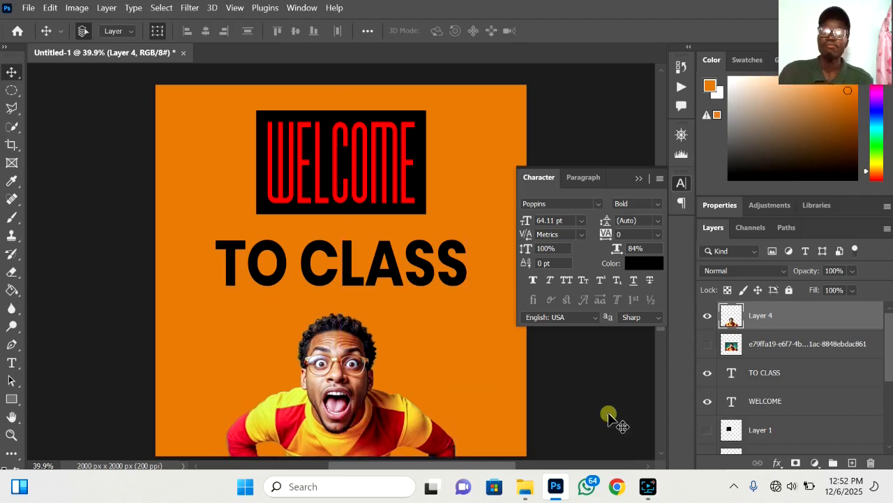
click(591, 398)
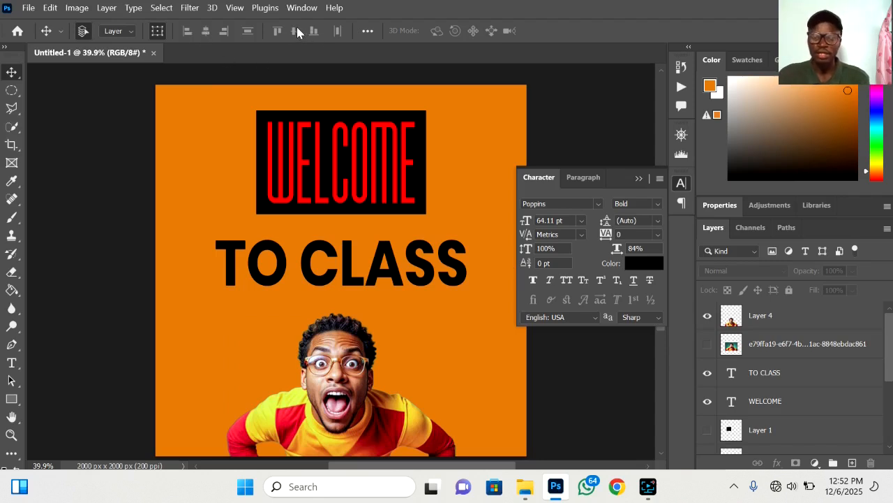
click(639, 179)
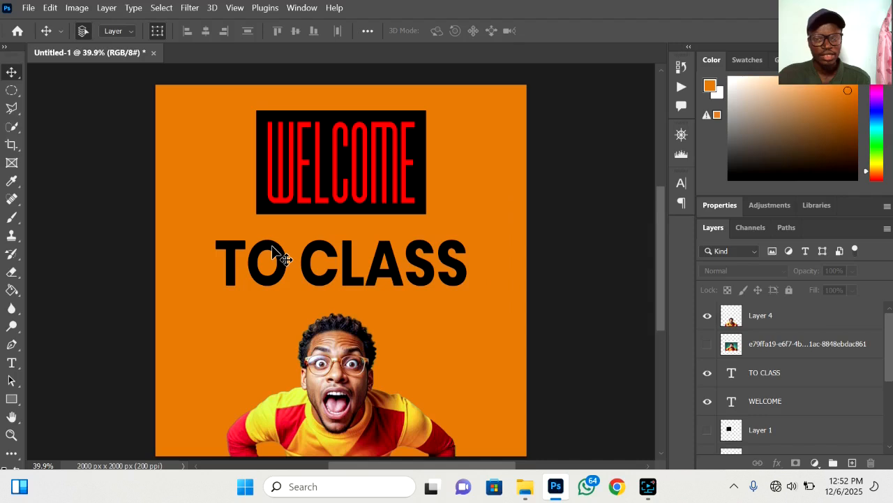
Scale the TO CLASS text down to the black rectangle's width and place it directly beneath the rectangle.
click(378, 277)
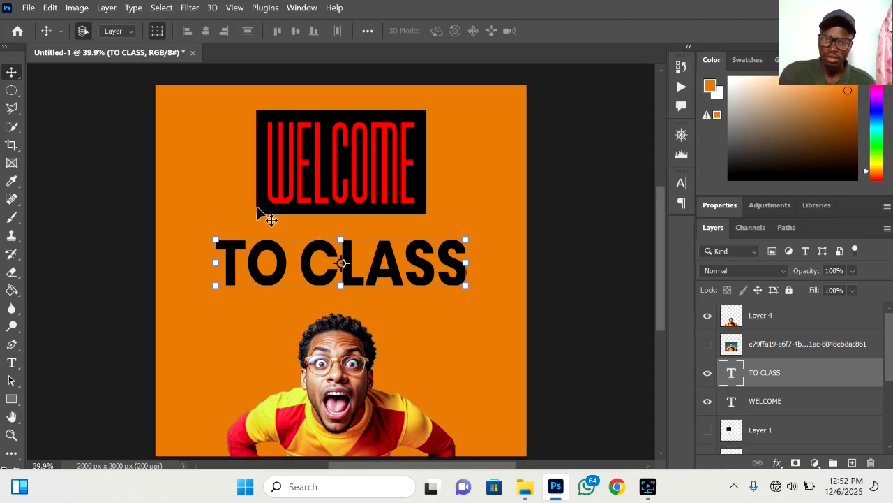
drag(343, 286, 347, 283)
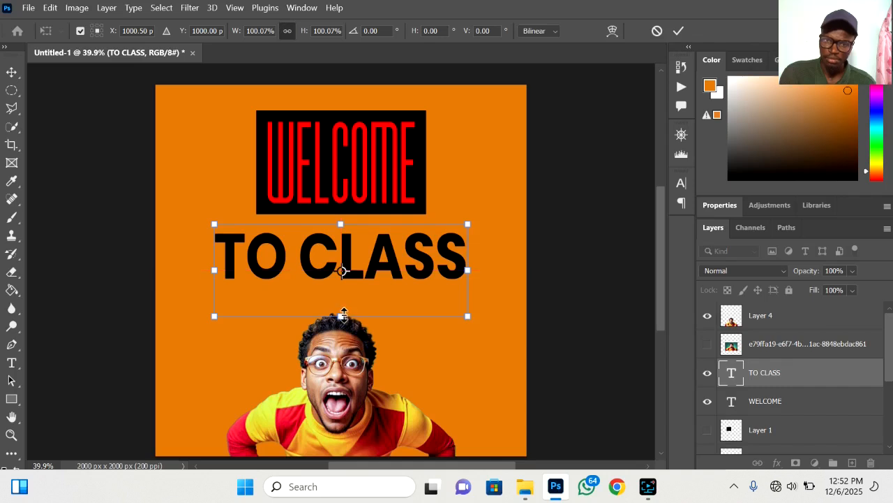
drag(344, 314, 348, 283)
key(Return)
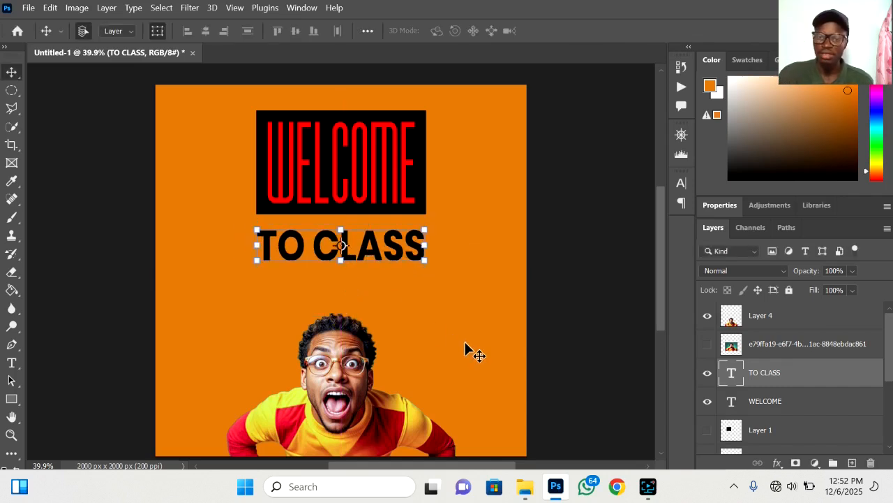
click(635, 341)
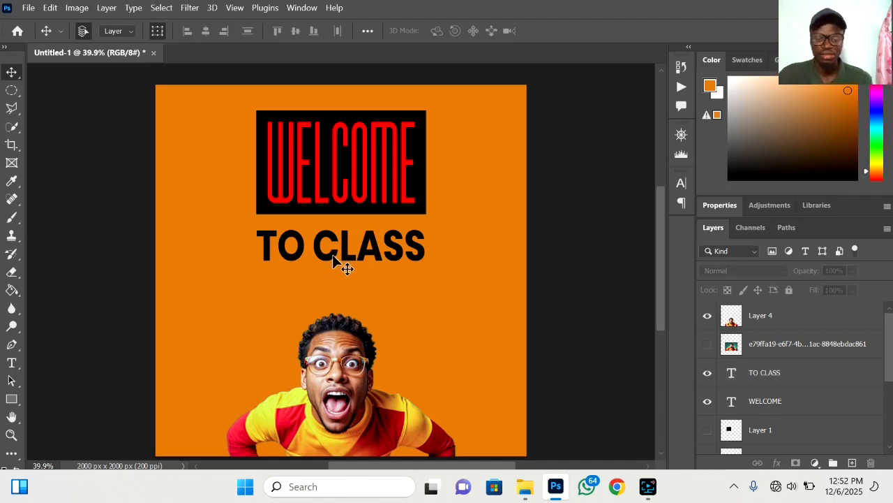
Try moving the TO CLASS text lower toward the man's head, and undo each move.
mouse_move(333, 257)
mouse_down()
mouse_move(333, 280)
mouse_move(319, 289)
mouse_move(343, 288)
mouse_move(305, 291)
mouse_move(372, 292)
mouse_move(303, 292)
mouse_move(354, 291)
mouse_move(338, 257)
mouse_up()
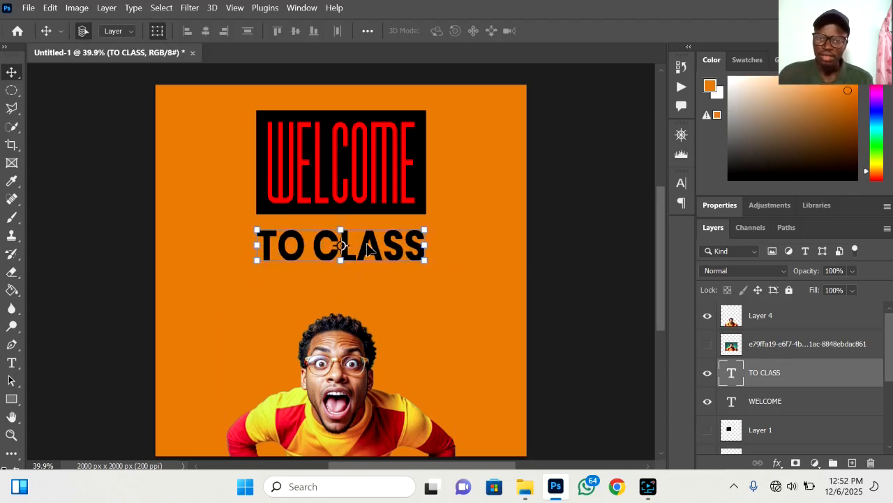
click(367, 244)
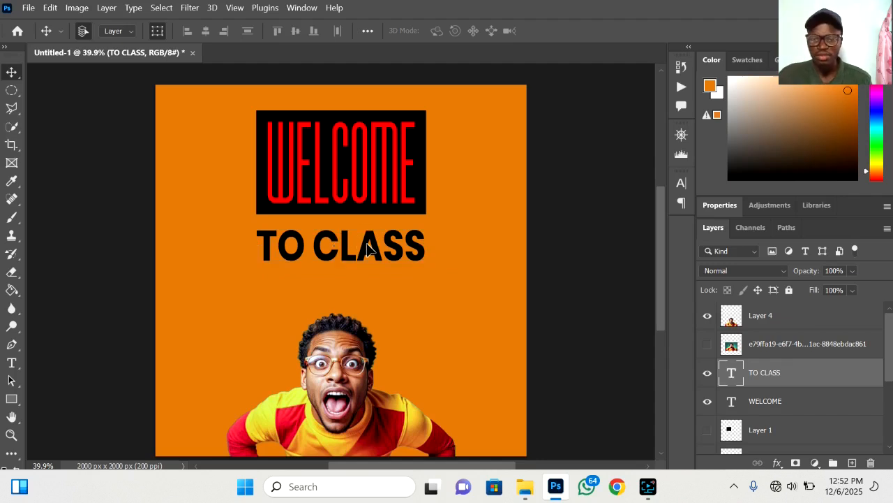
drag(367, 248, 356, 335)
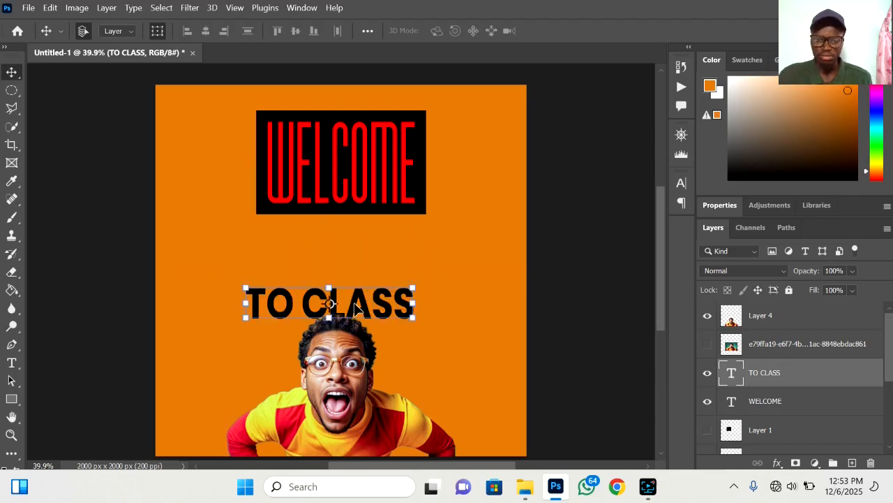
key(ctrl+z)
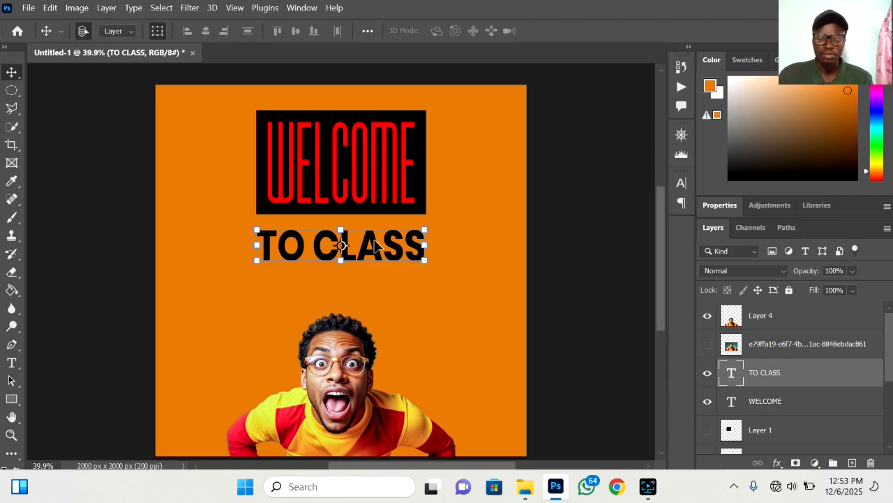
drag(375, 246, 376, 261)
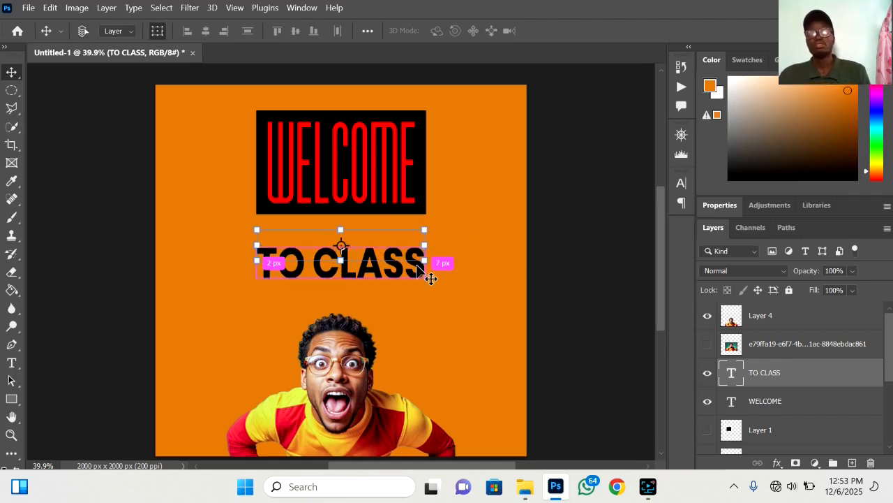
key(ctrl+z)
ctrl+click(567, 274)
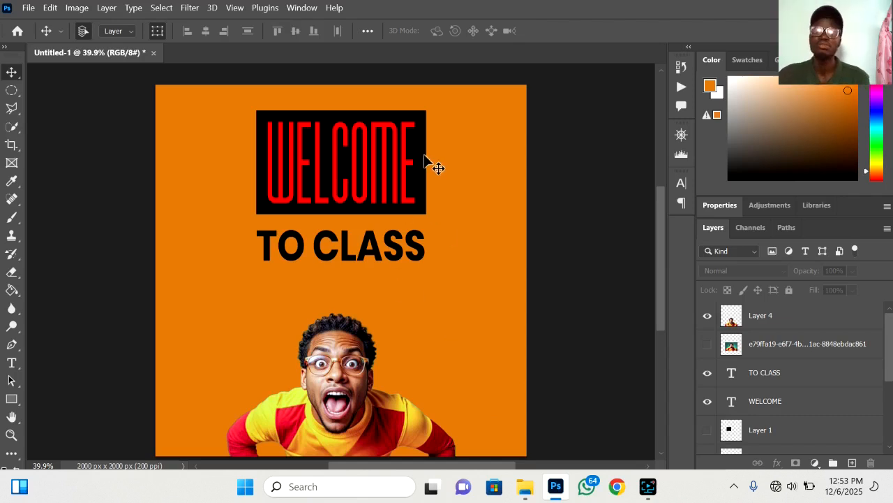
Try colouring the WELCOME text white (ffffff) and undo the colour change.
click(383, 178)
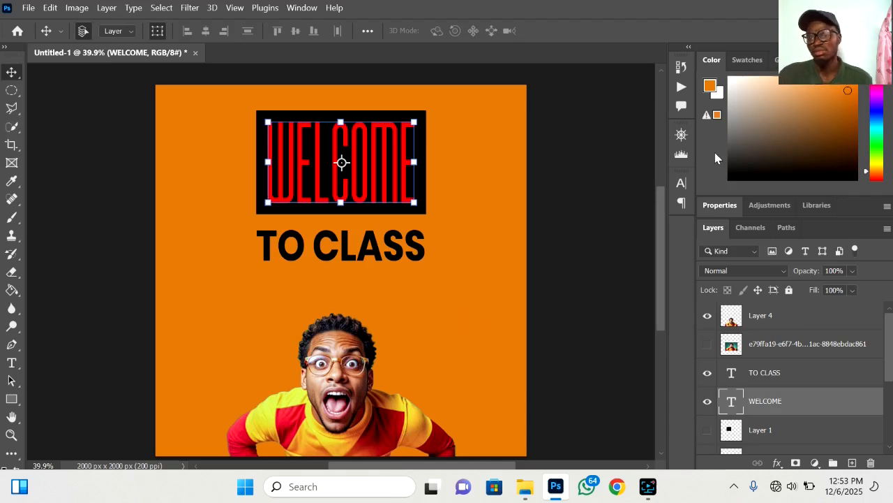
click(684, 182)
click(645, 264)
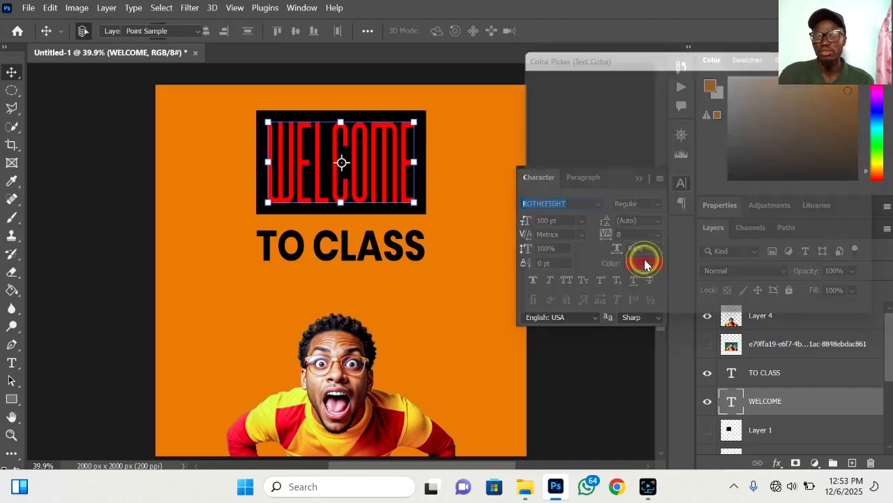
drag(540, 106, 475, 67)
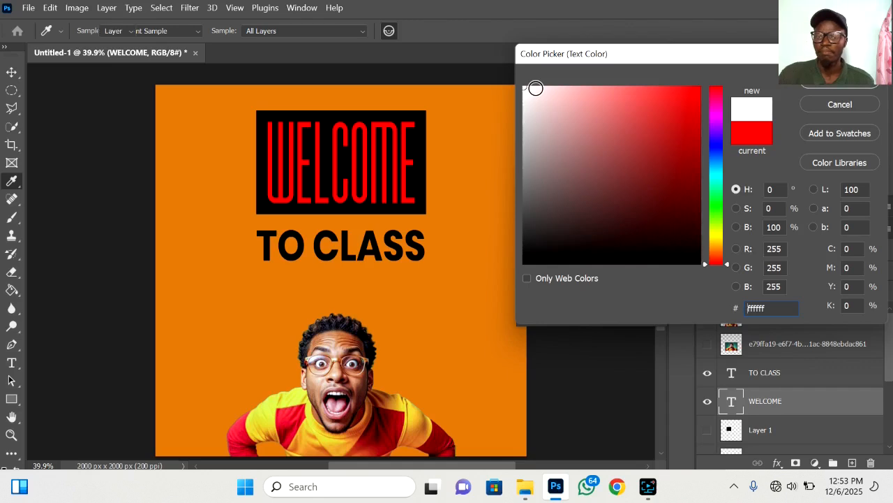
key(Return)
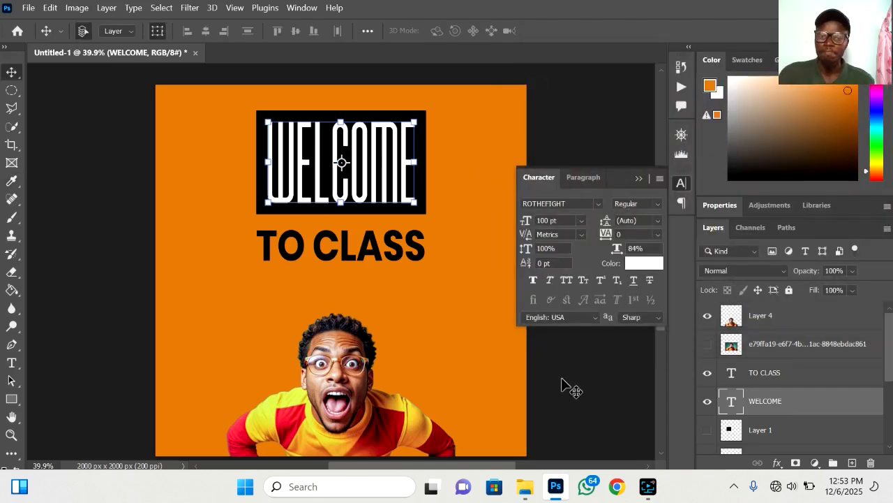
click(584, 376)
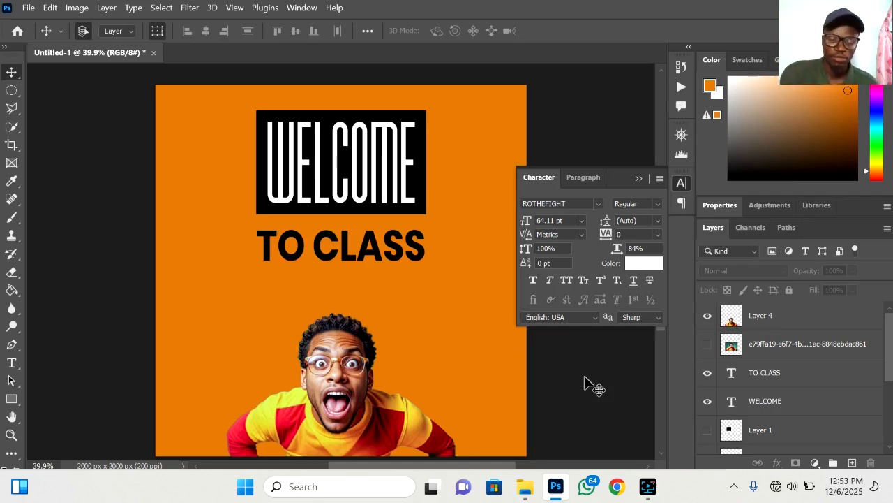
key(ctrl+z)
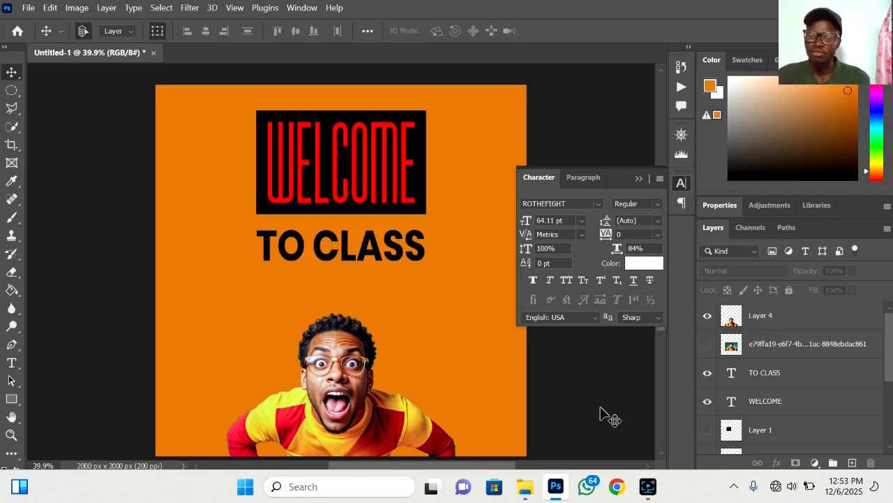
Place the gold Aden logo image from the Documents folder and scale it to about 3.09% in the canvas's top-left corner.
click(527, 486)
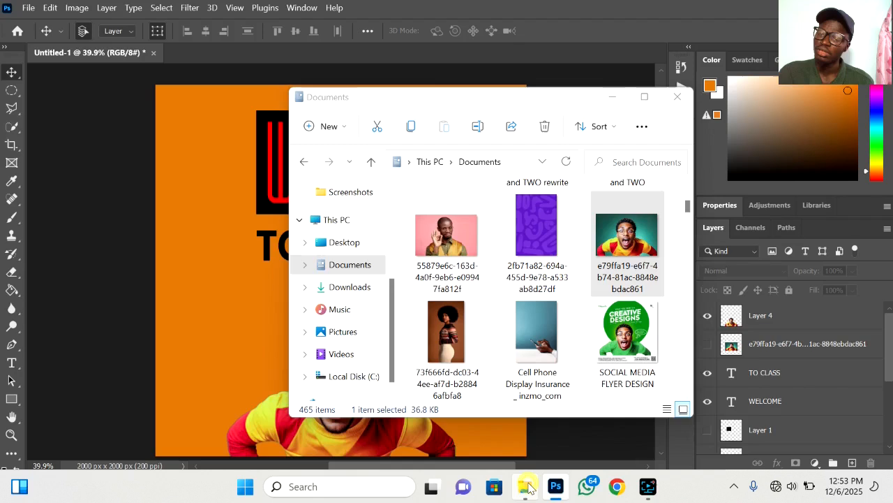
scroll(538, 342, down, 5)
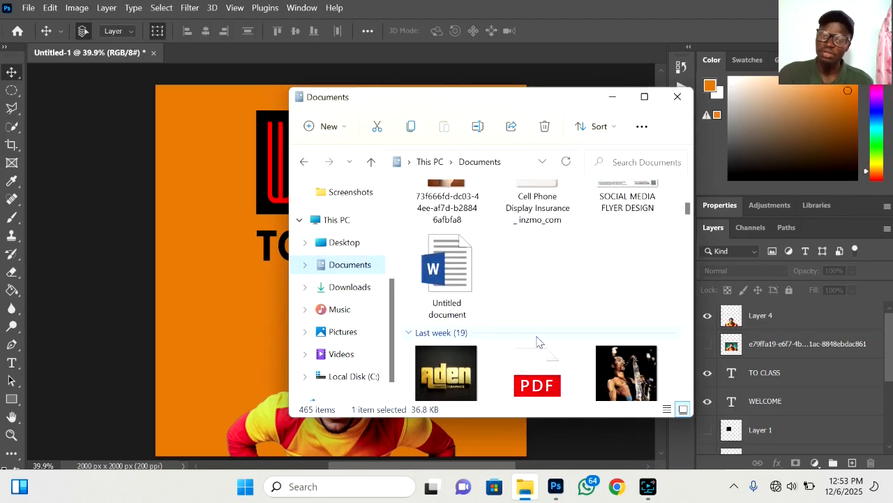
drag(429, 241, 224, 160)
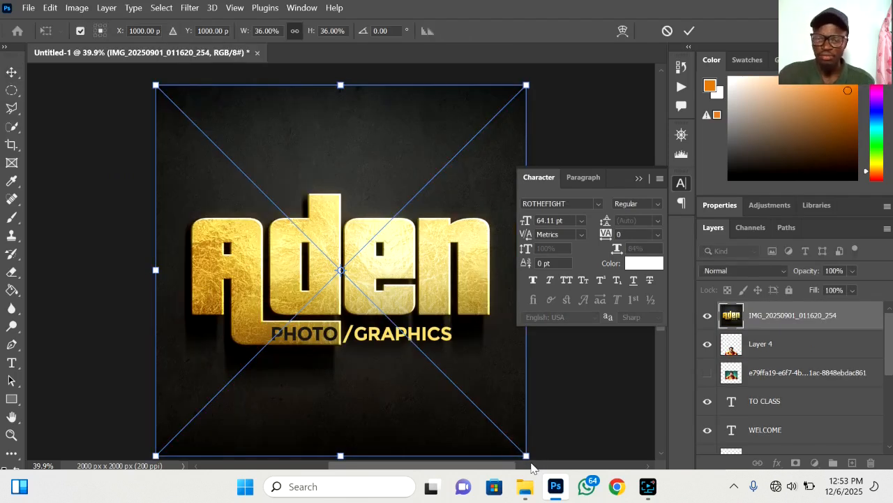
drag(525, 455, 188, 117)
key(Return)
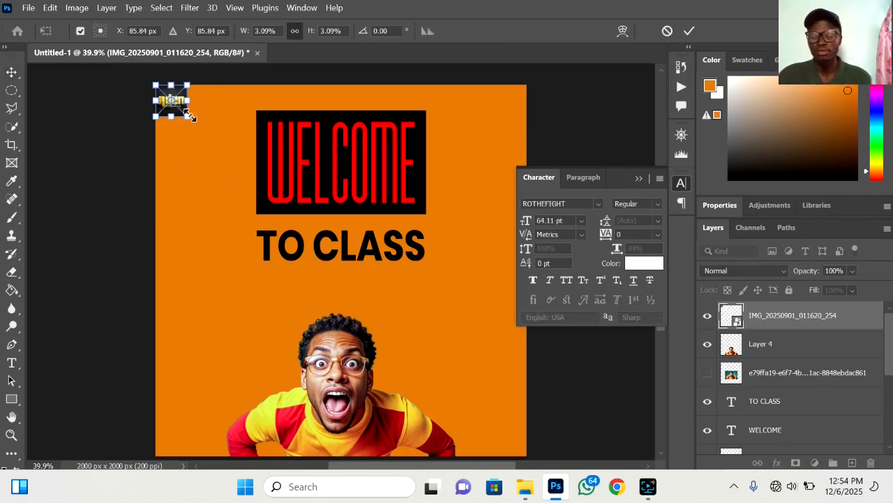
click(136, 204)
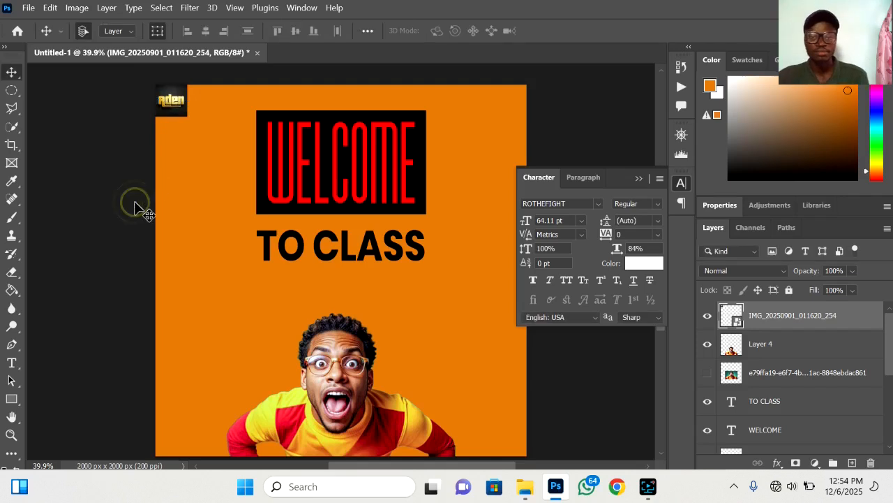
click(641, 178)
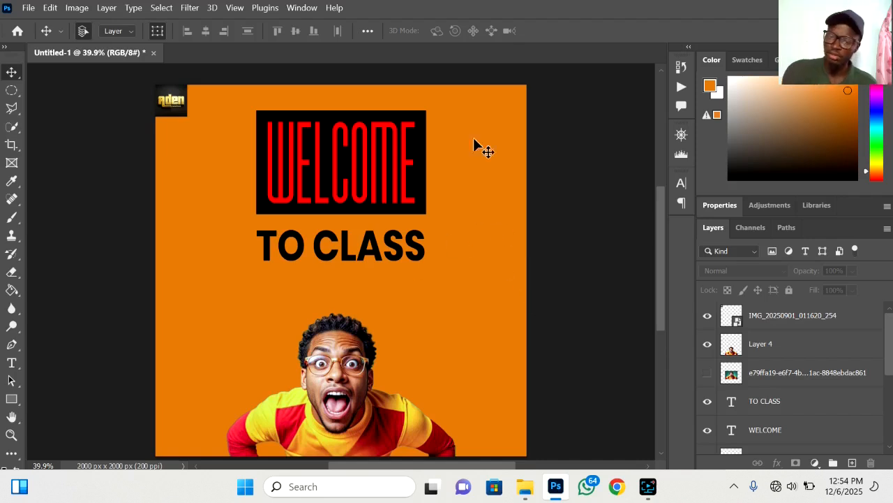
Find the white wrinkled-fabric texture image in the Documents folder and place it into the design canvas.
click(527, 489)
scroll(559, 392, down, 8)
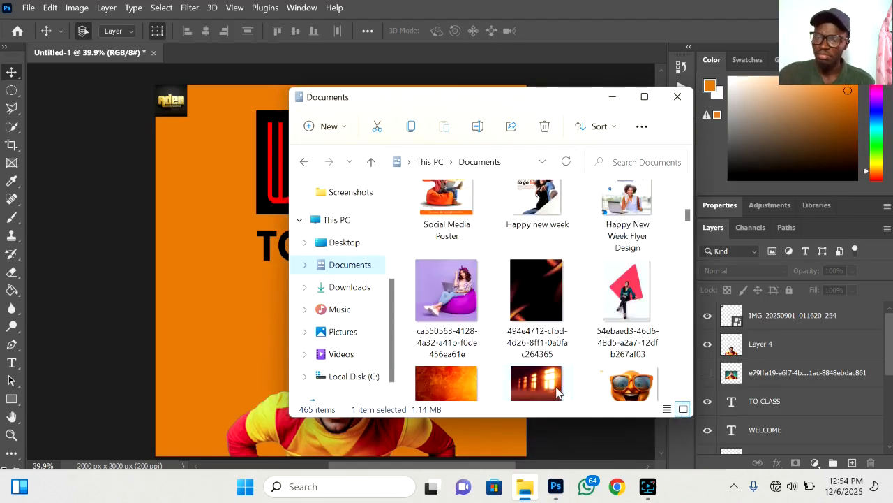
scroll(558, 393, down, 1)
scroll(558, 393, up, 2)
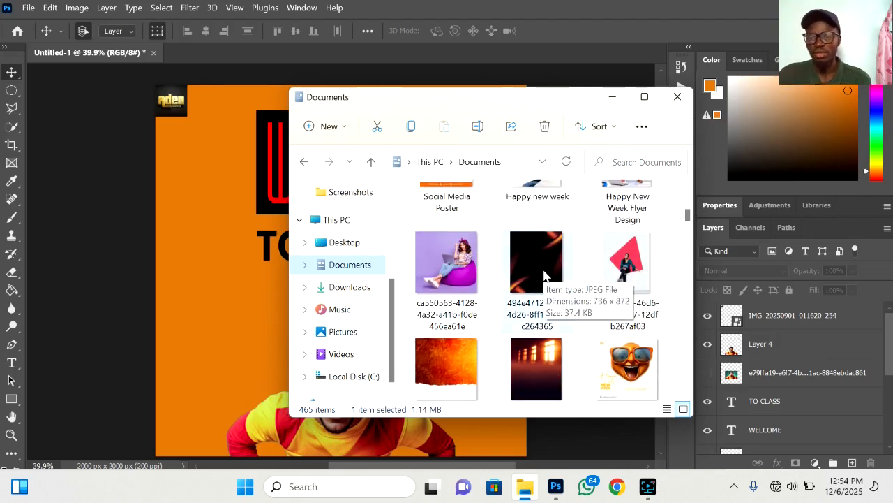
scroll(576, 300, down, 10)
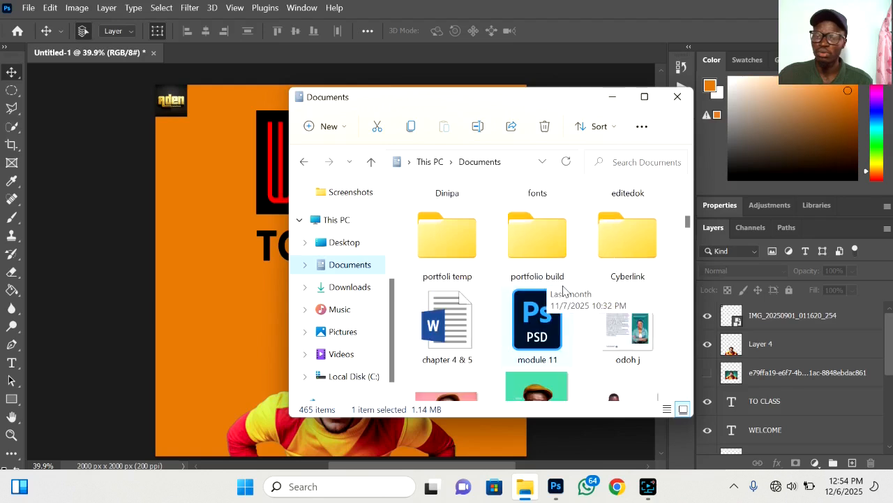
scroll(564, 292, down, 3)
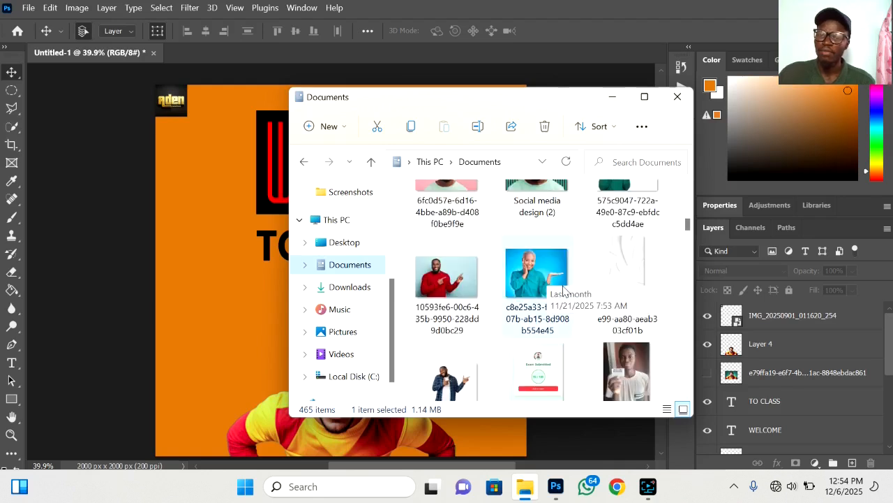
click(628, 244)
drag(172, 302, 233, 325)
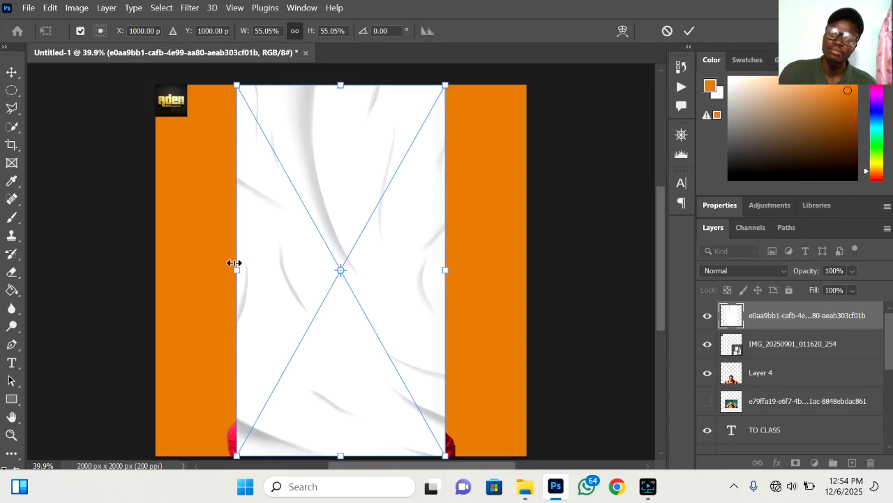
Scale the placed fabric texture to about 101.69% so it covers the full canvas width.
drag(234, 266, 156, 269)
drag(442, 272, 539, 272)
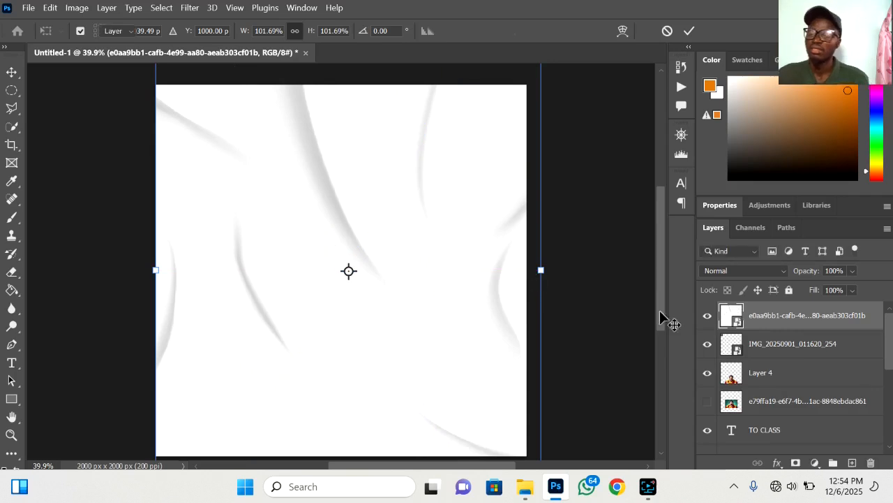
key(Return)
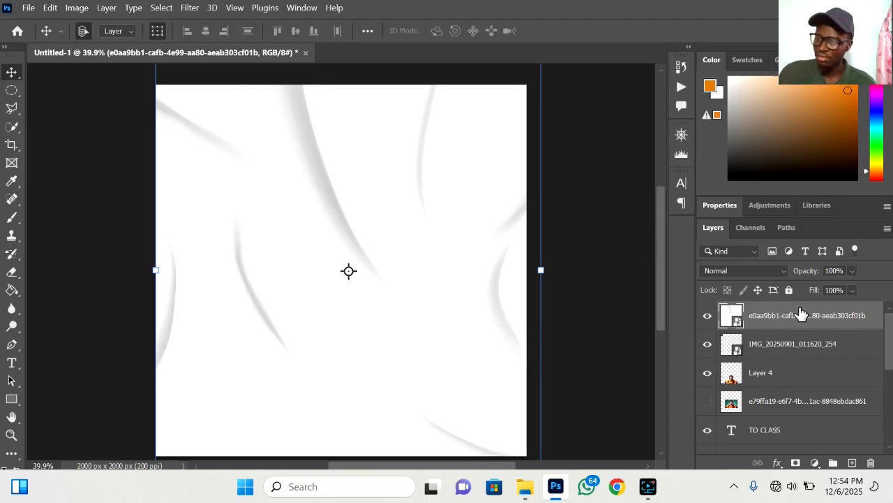
Move the fabric texture layer down the layer stack to sit between Rectangle 1 and the orange Layer 3.
drag(799, 316, 803, 353)
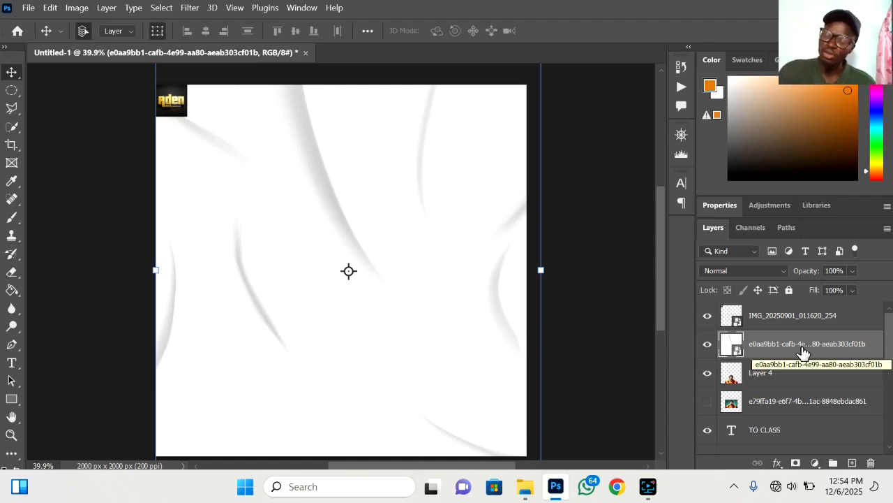
key(ctrl+minus)
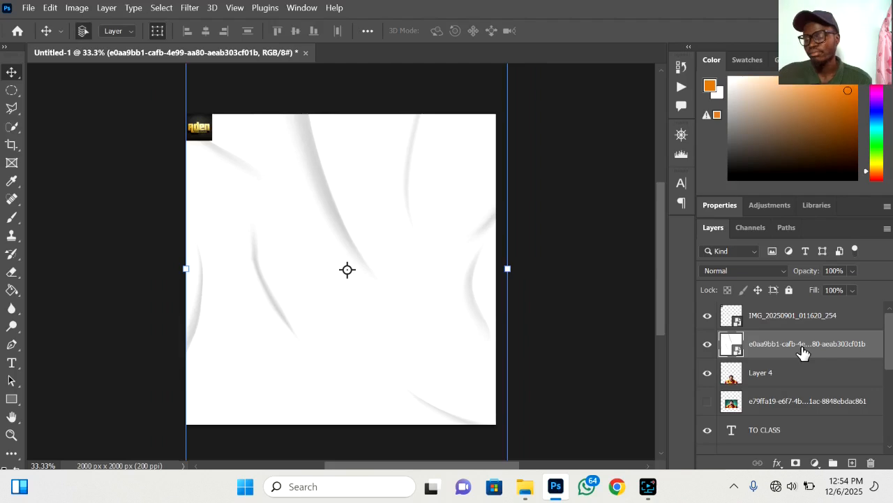
key(ctrl+bracketleft)
key(ctrl+bracketright)
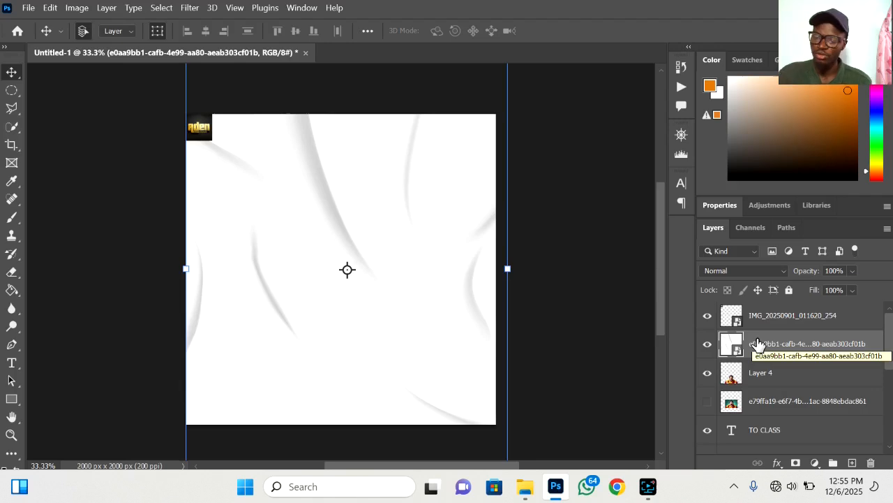
key(ctrl+bracketleft)
key(ctrl+bracketleft)
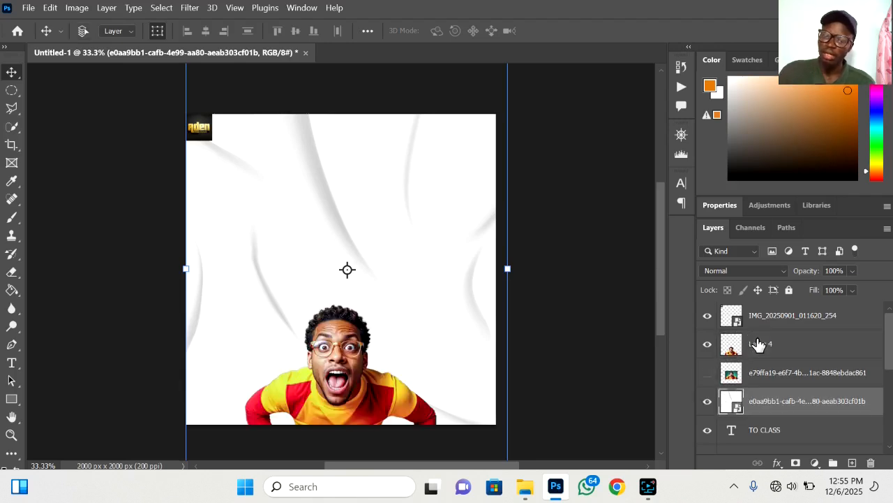
key(ctrl+bracketleft)
key(ctrl+bracketleft)
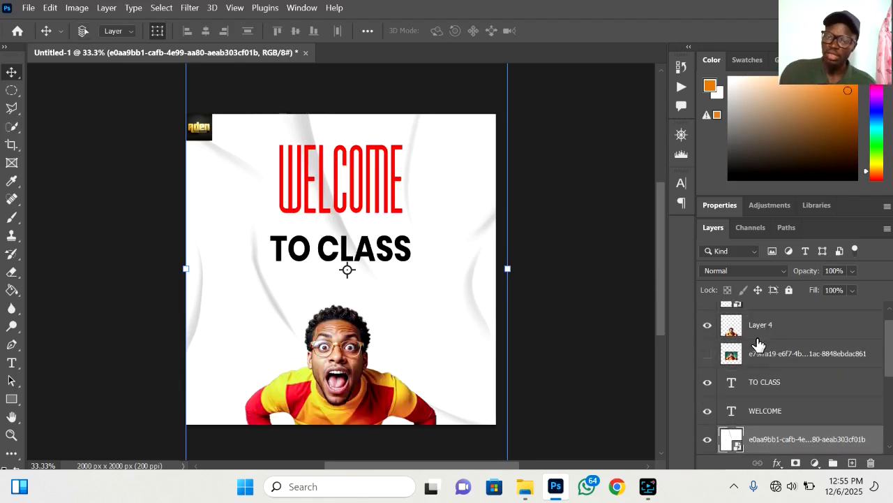
key(ctrl+bracketleft)
key(ctrl+bracketright)
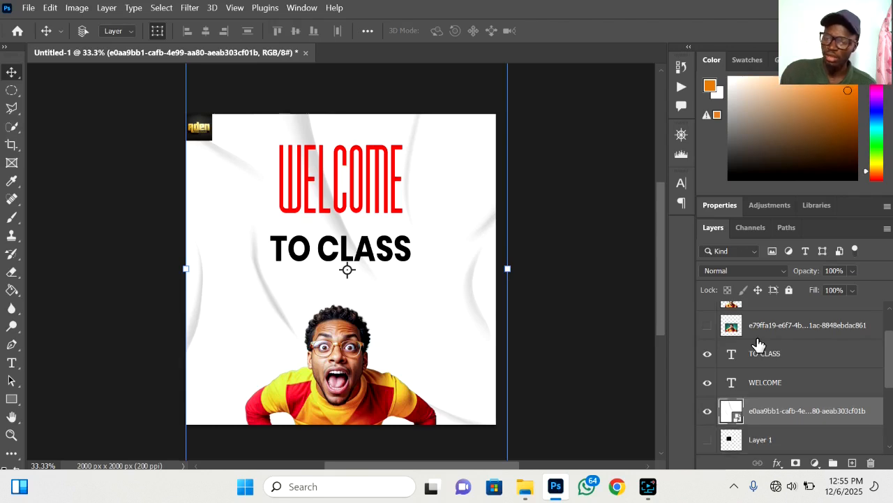
key(ctrl+shift+bracketleft)
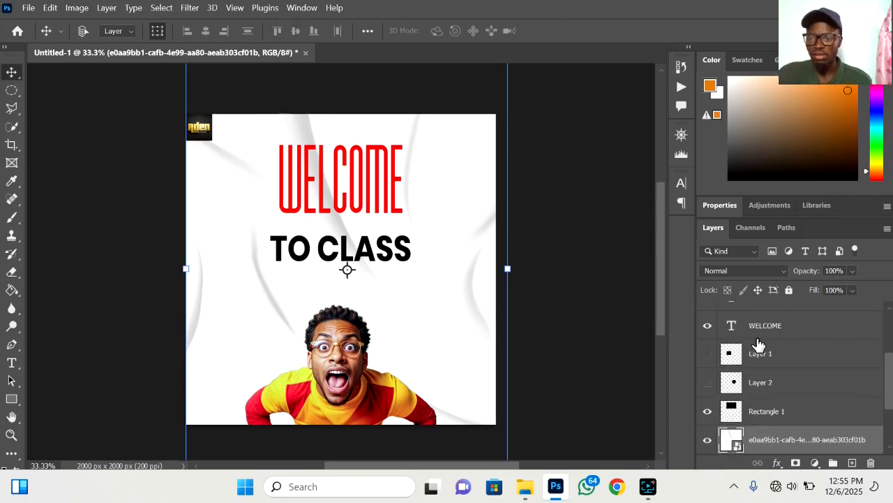
key(ctrl+shift+bracketleft)
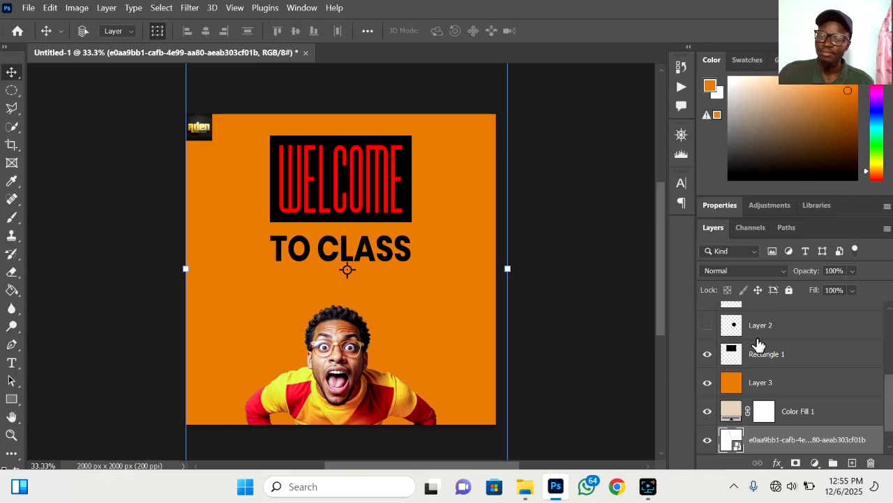
key(ctrl+bracketright)
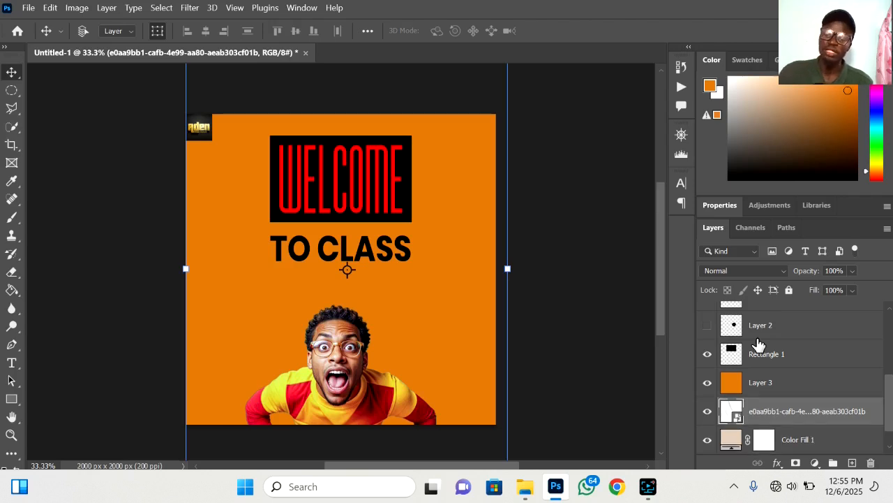
key(ctrl+bracketright)
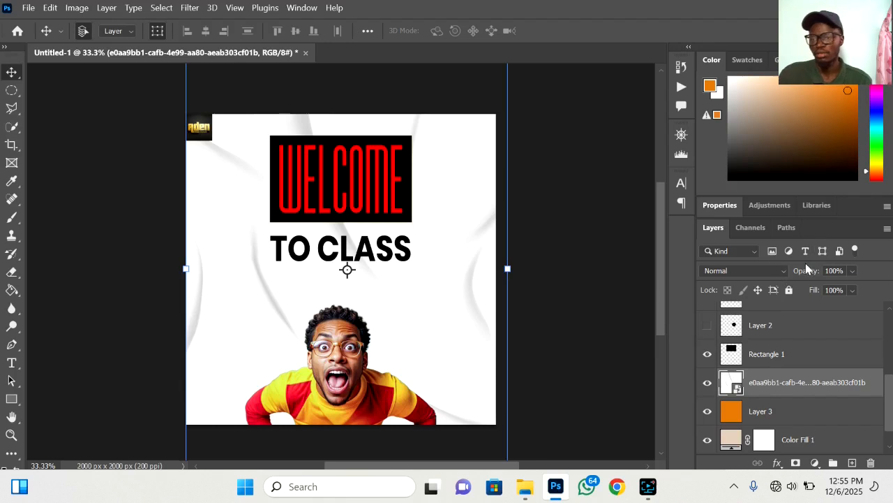
Try lowering the fabric texture layer's opacity to 66%, and return it to 100%.
drag(818, 276, 796, 274)
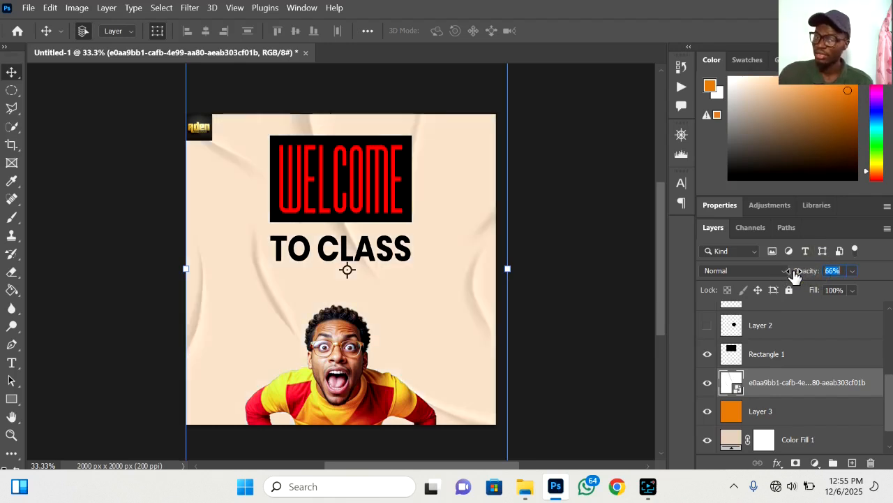
click(593, 267)
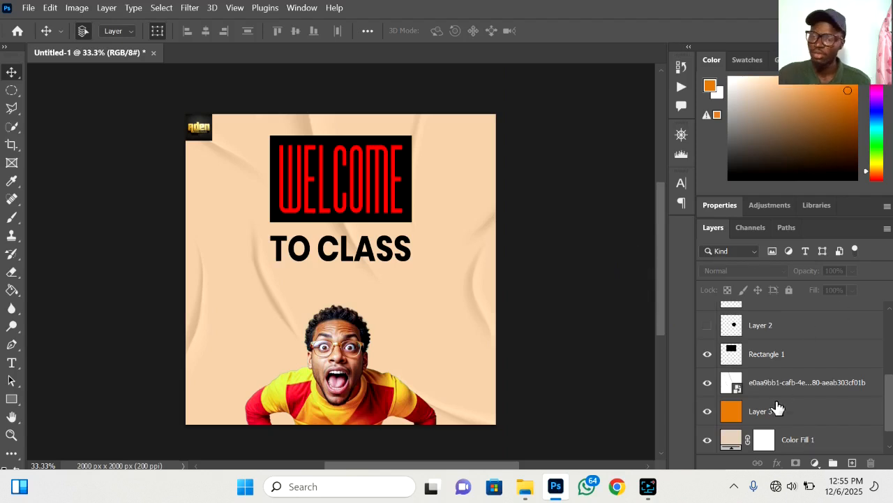
click(808, 381)
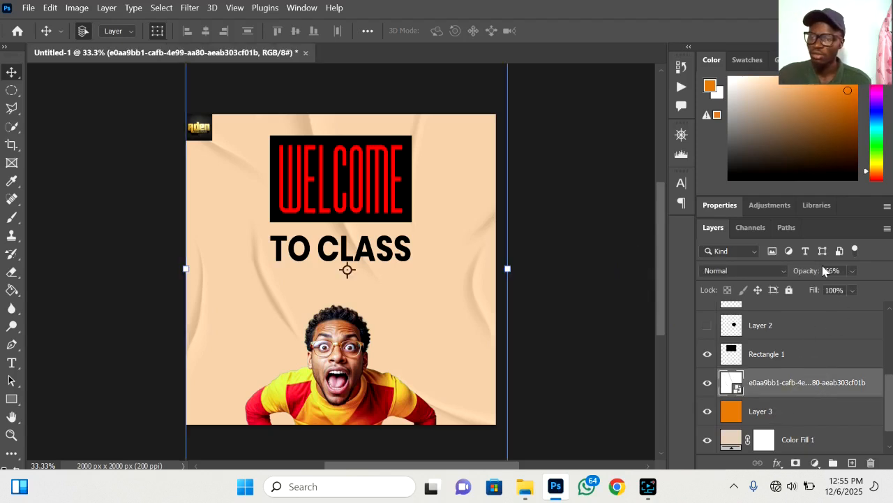
drag(815, 270, 890, 271)
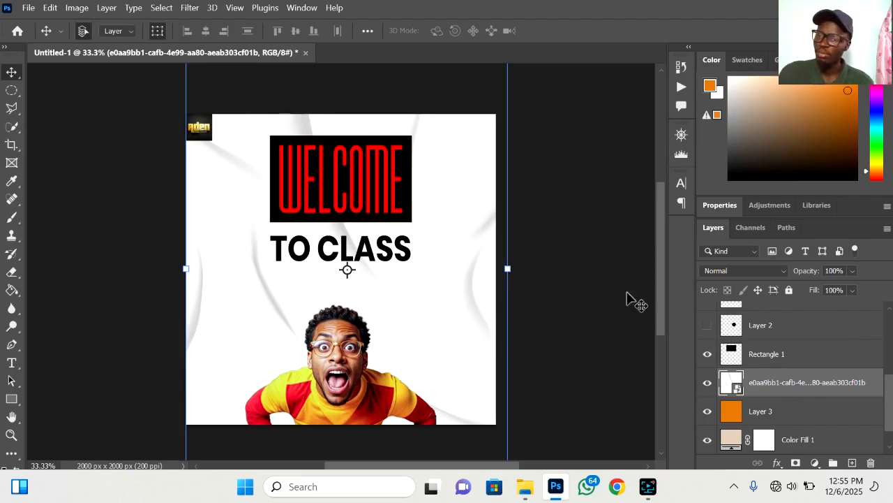
Set the fabric texture layer's blend mode to Soft Light.
click(784, 271)
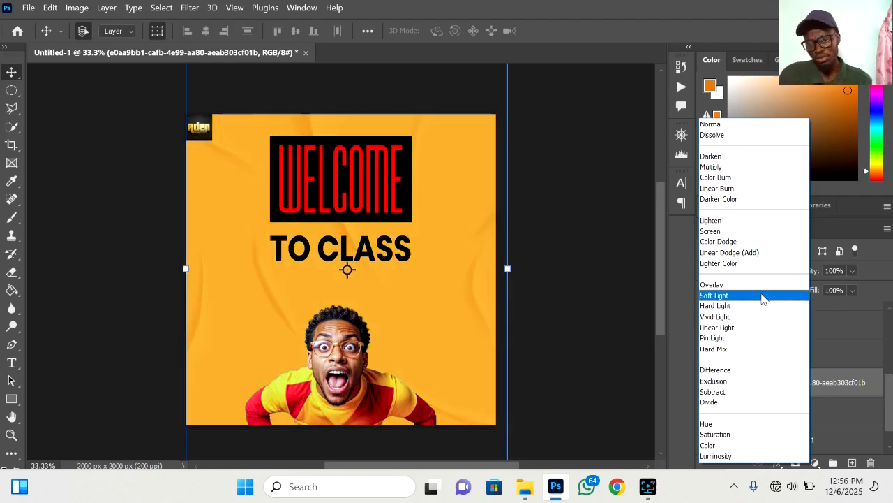
click(764, 299)
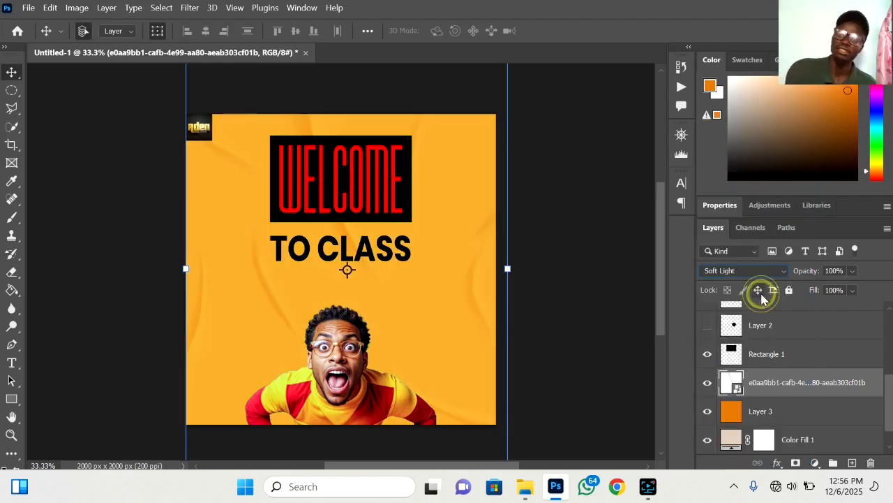
click(574, 286)
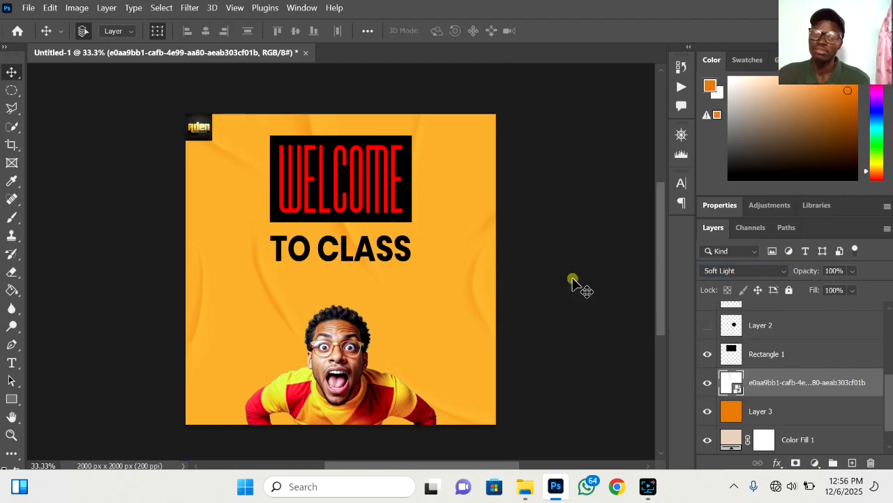
Add a white 10 px outside Stroke effect to the cut-out man on Layer 4 and deselect the layer.
click(349, 380)
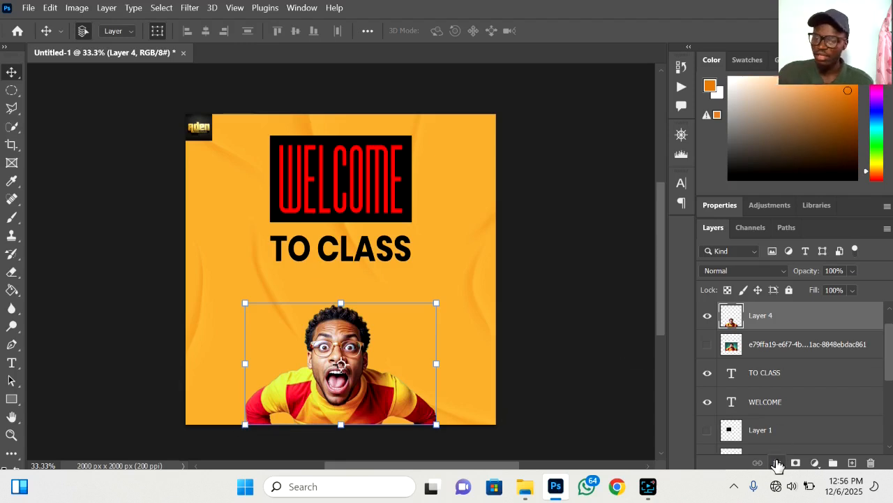
click(776, 463)
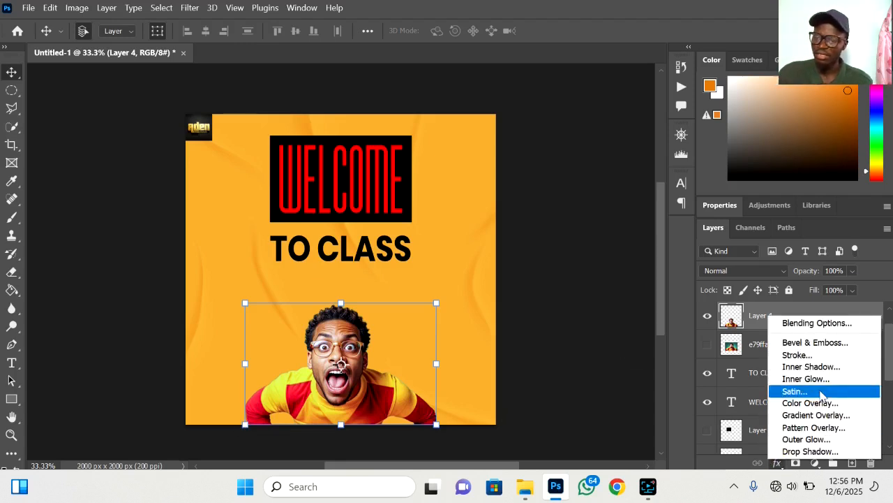
click(826, 356)
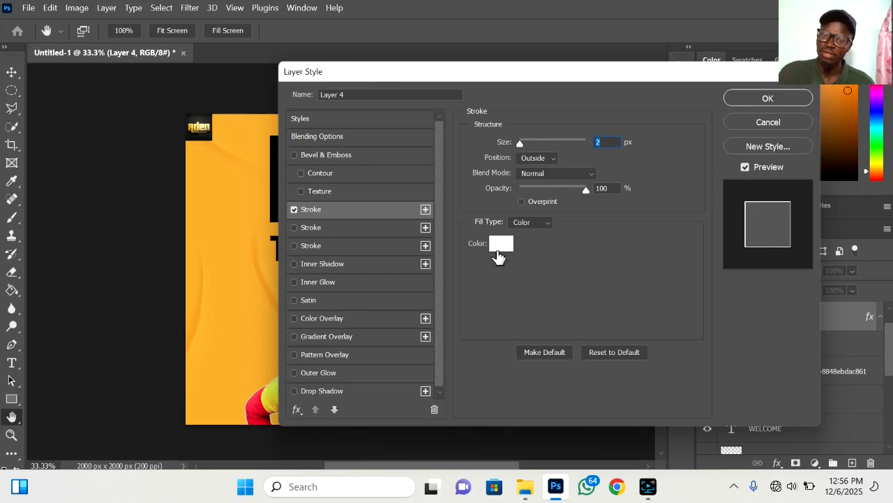
drag(424, 88, 559, 98)
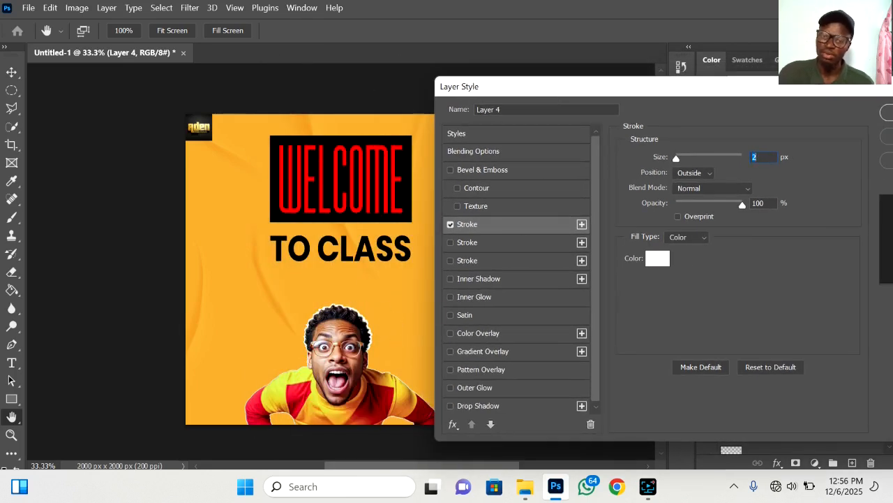
drag(556, 86, 580, 92)
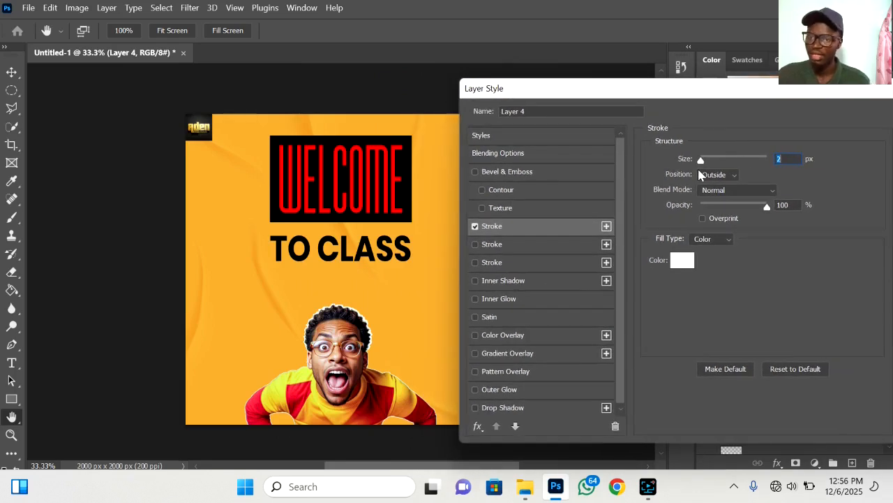
mouse_move(701, 164)
mouse_down()
mouse_move(733, 162)
mouse_move(707, 162)
mouse_up()
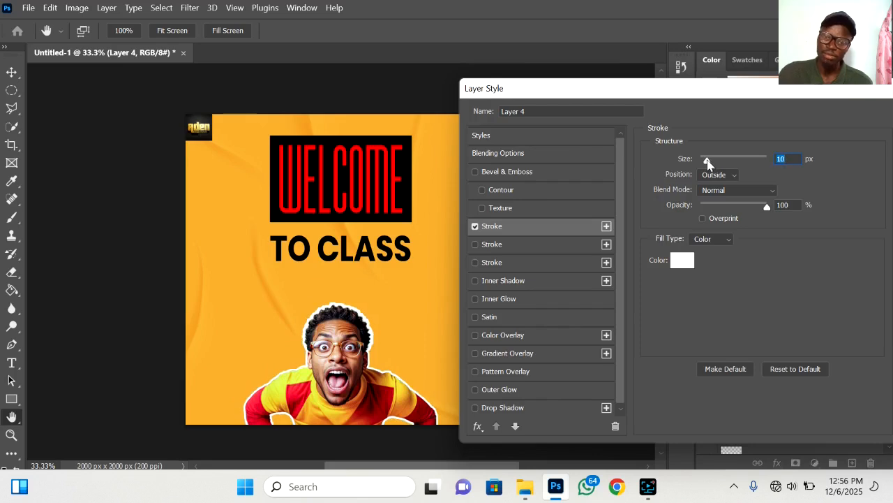
key(Return)
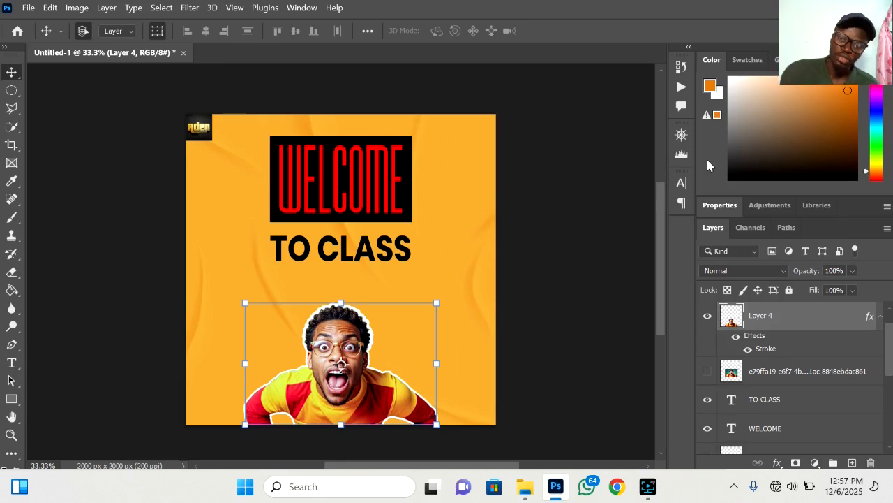
click(658, 259)
click(624, 261)
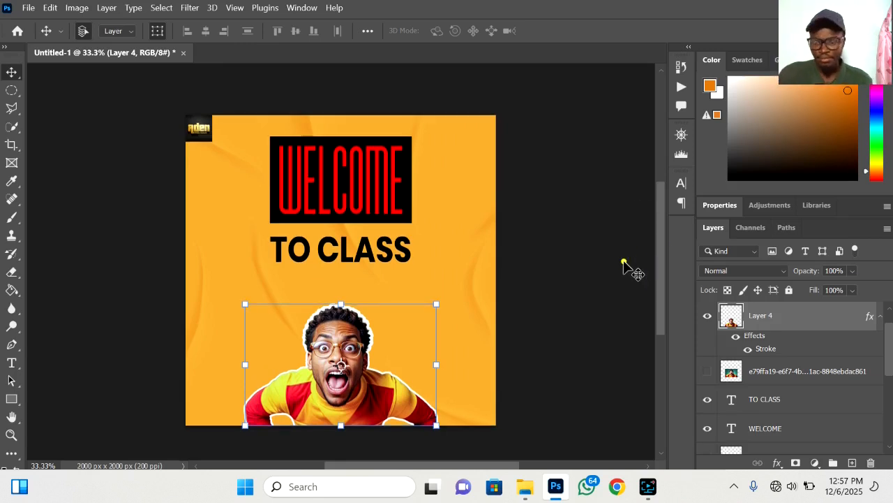
key(ctrl+plus)
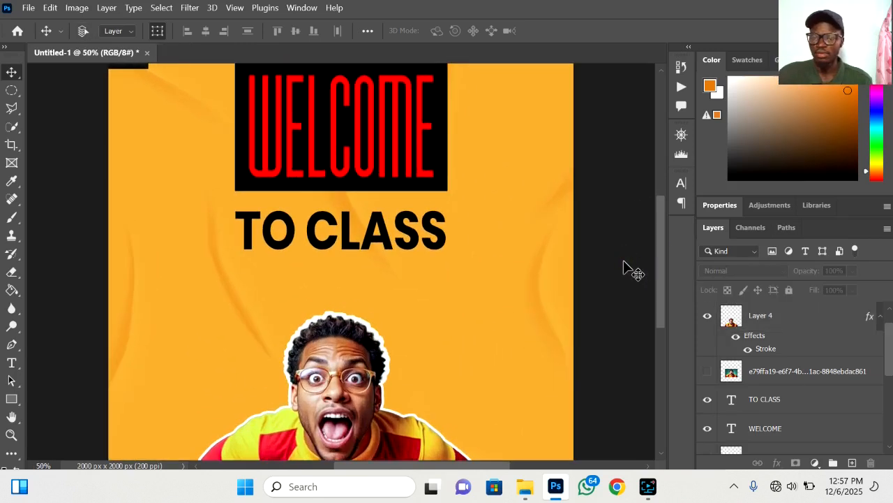
key(ctrl+plus)
key(ctrl+plus)
key(ctrl+0)
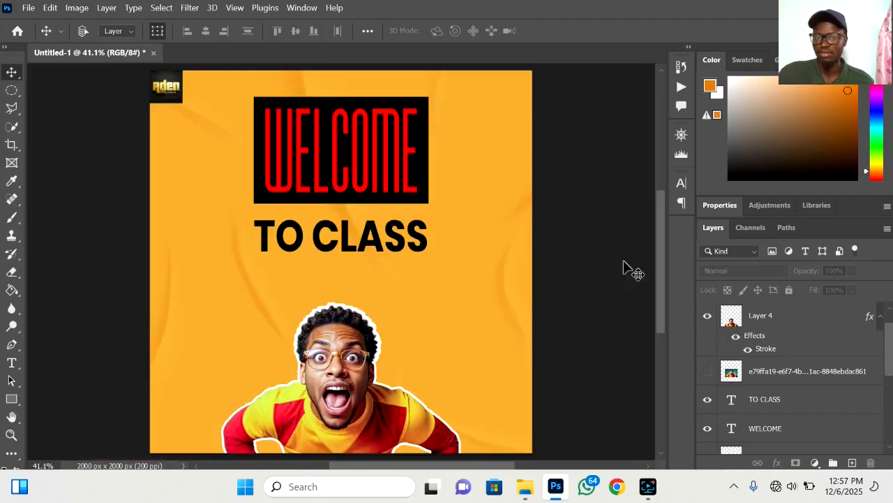
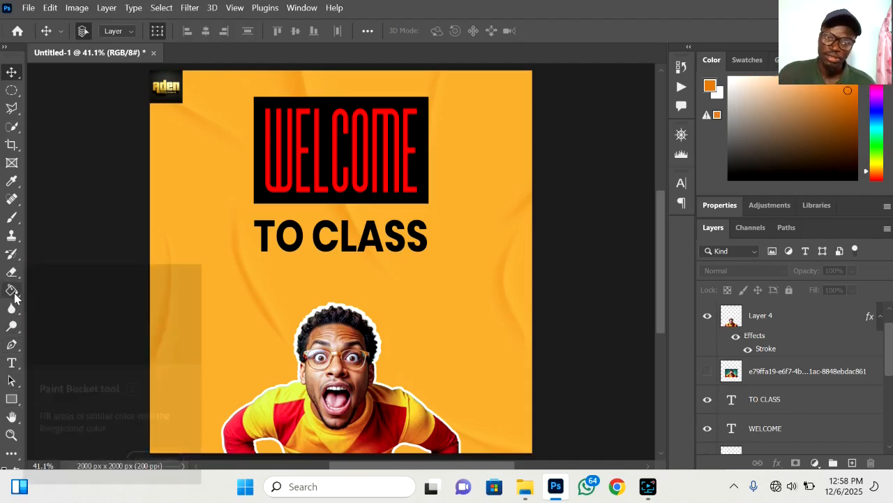
right_click(15, 309)
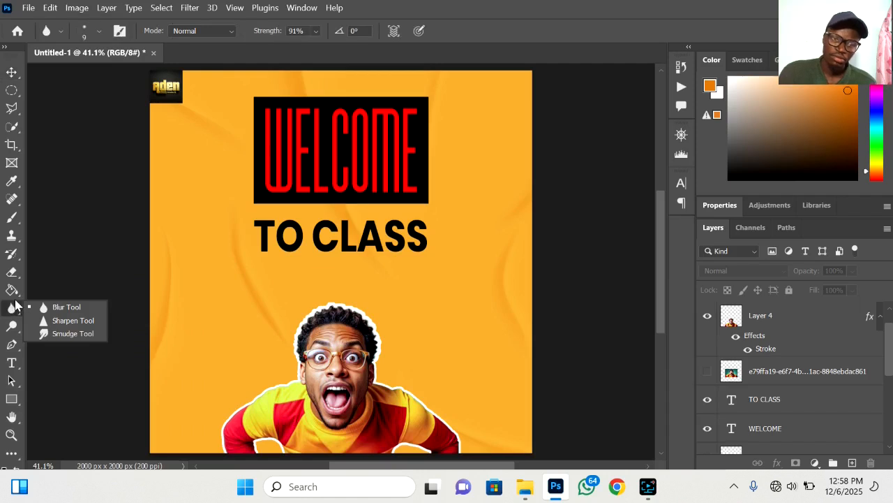
right_click(15, 295)
click(14, 294)
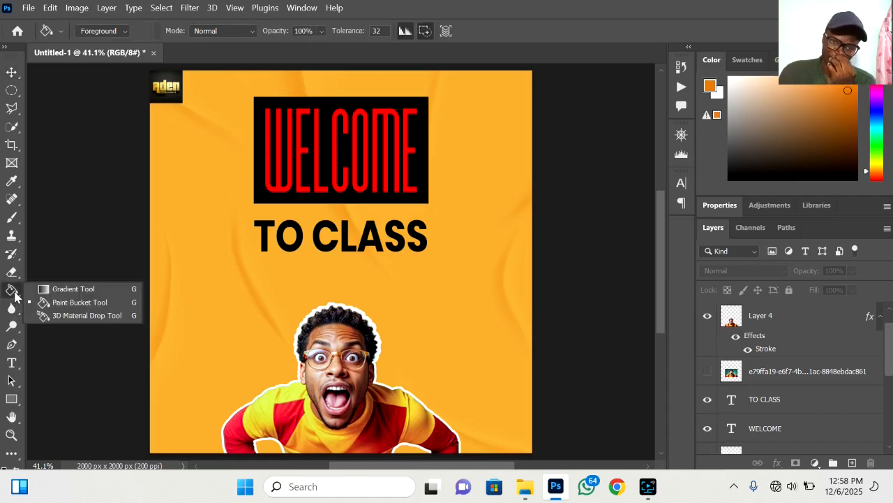
click(62, 305)
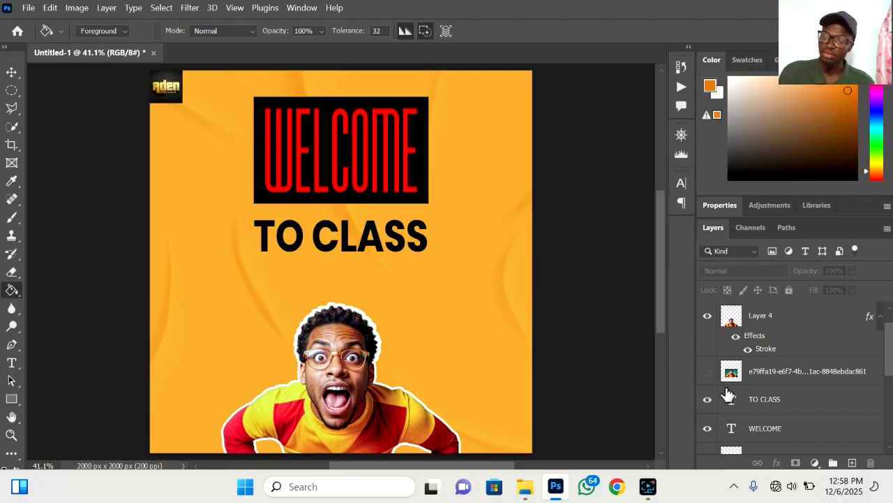
Hide the fabric texture layer and the orange Layer 3.
scroll(728, 393, down, 5)
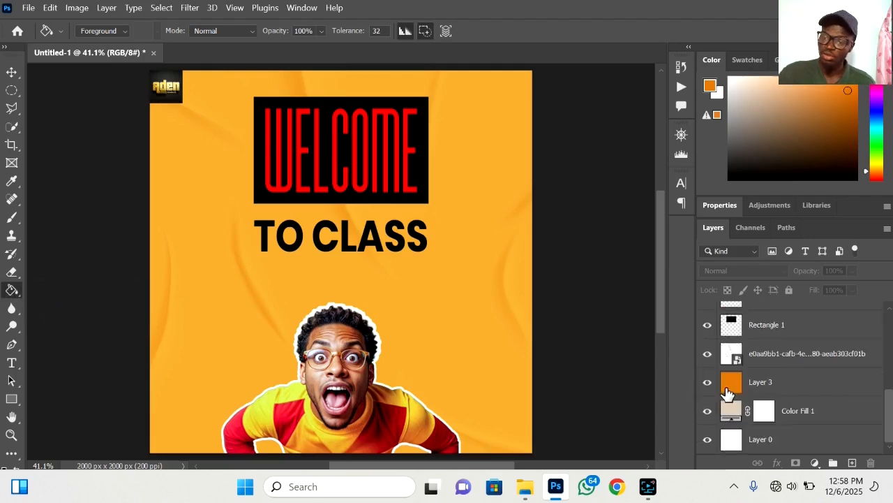
click(708, 354)
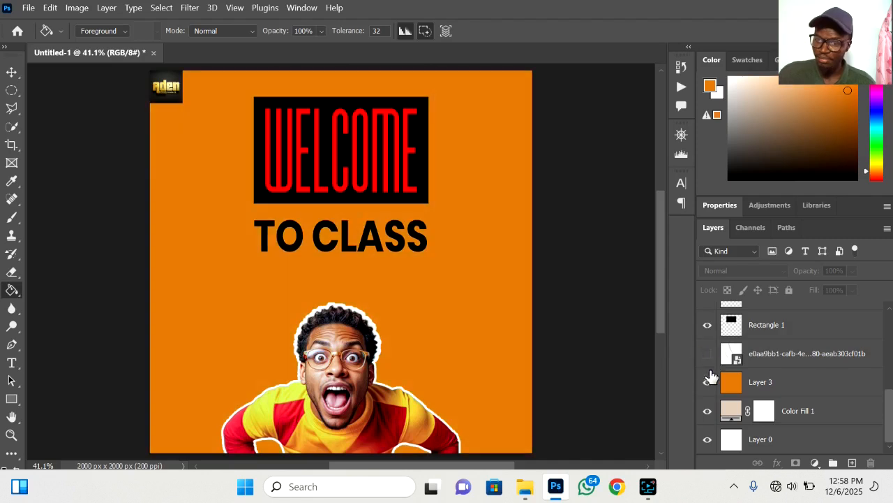
click(707, 382)
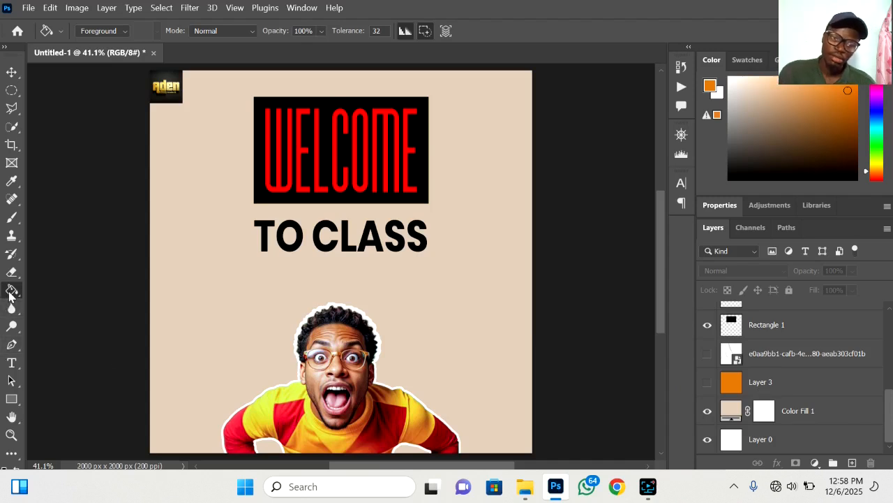
Activate the Gradient tool, and add a new empty layer above the visible orange Layer 3.
right_click(9, 293)
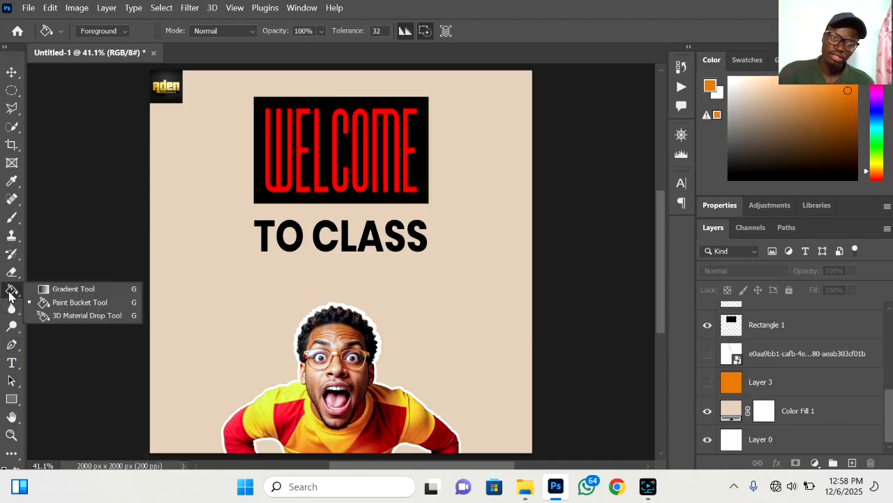
click(97, 294)
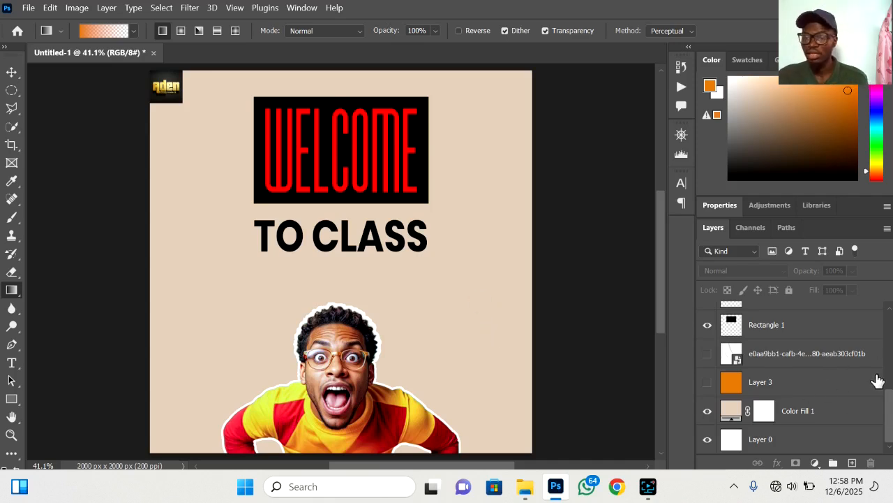
click(818, 382)
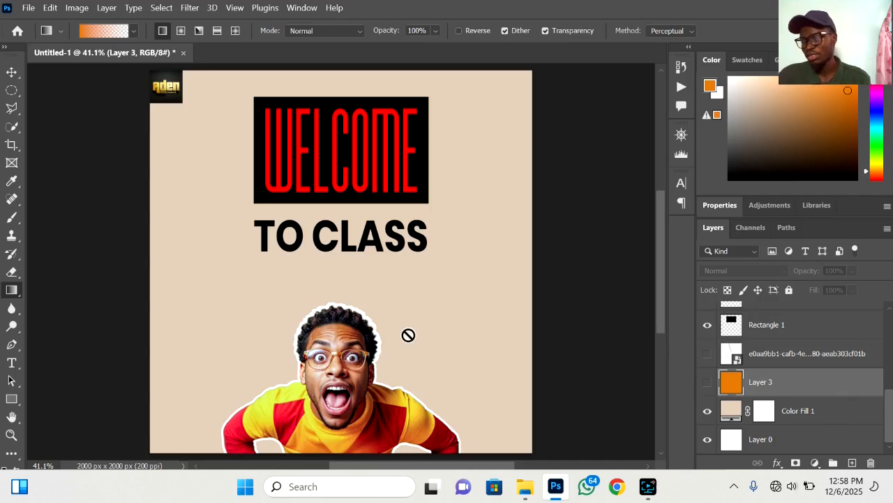
click(706, 384)
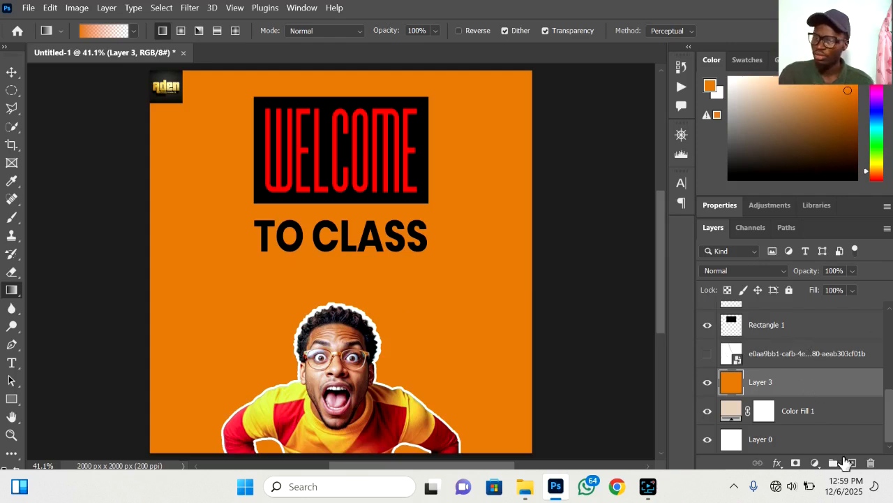
click(850, 463)
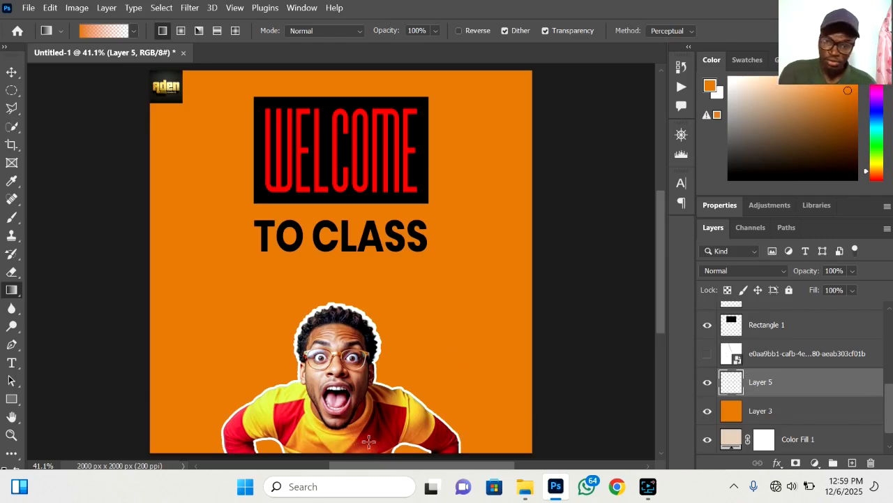
With Layer 3 hidden, draw orange-to-transparent linear gradients on Layer 5 from the canvas's lower-left and upper-right corners diagonally inward.
scroll(363, 412, down, 2)
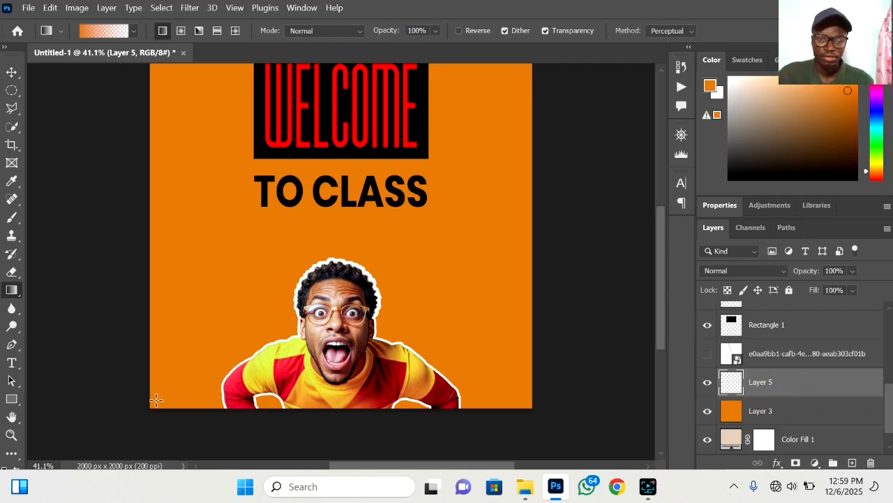
drag(151, 410, 486, 133)
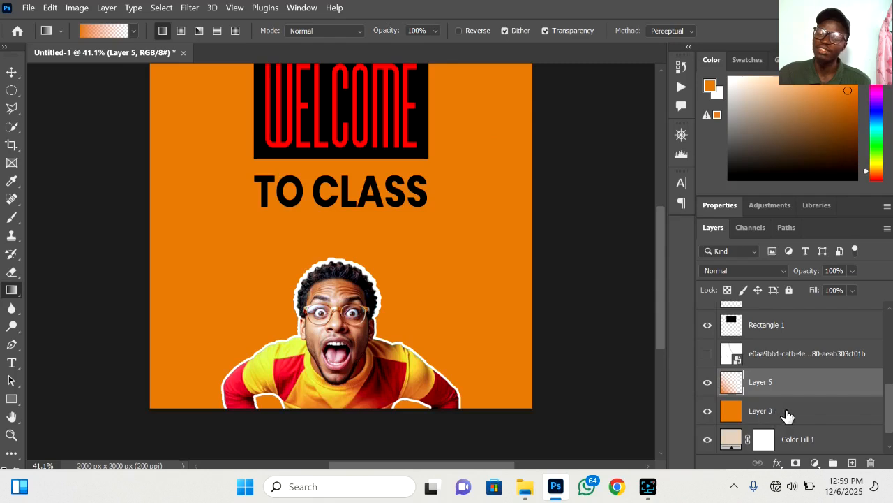
click(707, 410)
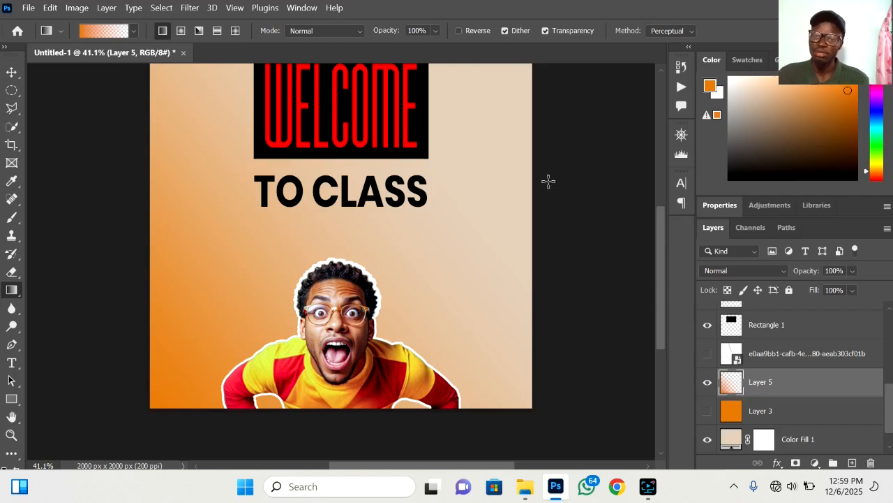
scroll(528, 97, up, 1)
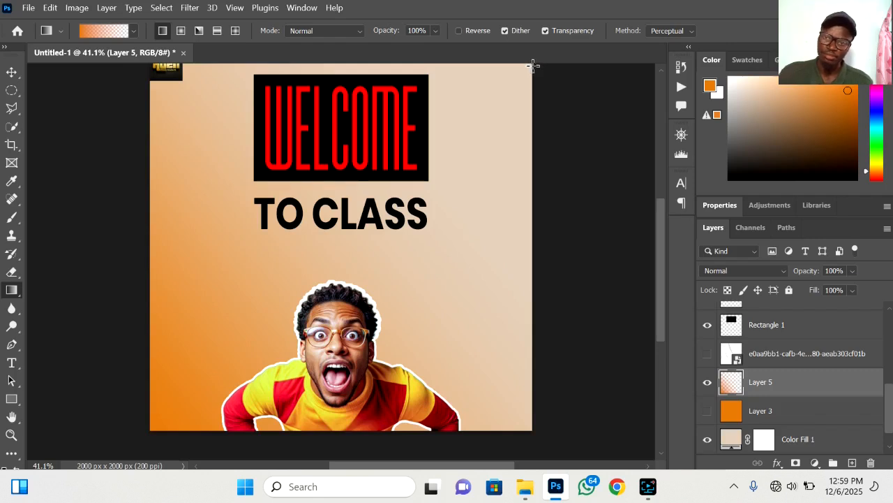
drag(532, 65, 294, 297)
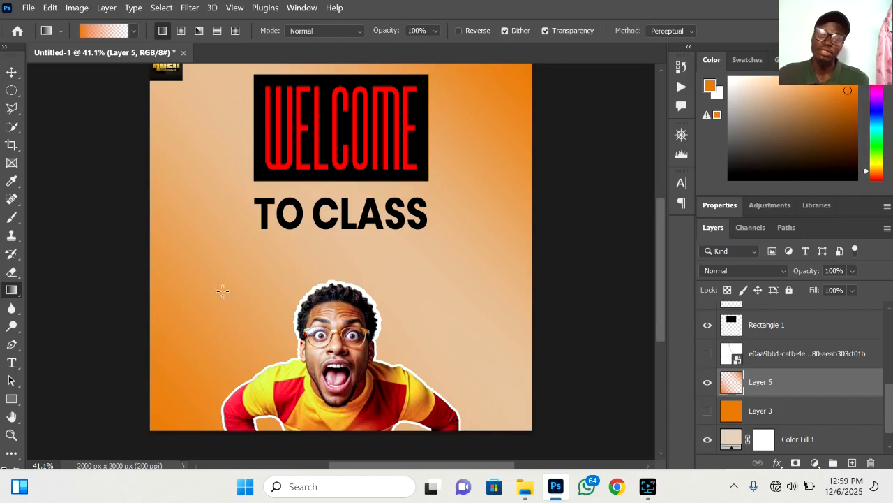
Show the fabric texture layer again, and toggle Layer 5 off and on to compare the gradient's effect.
click(707, 354)
click(799, 382)
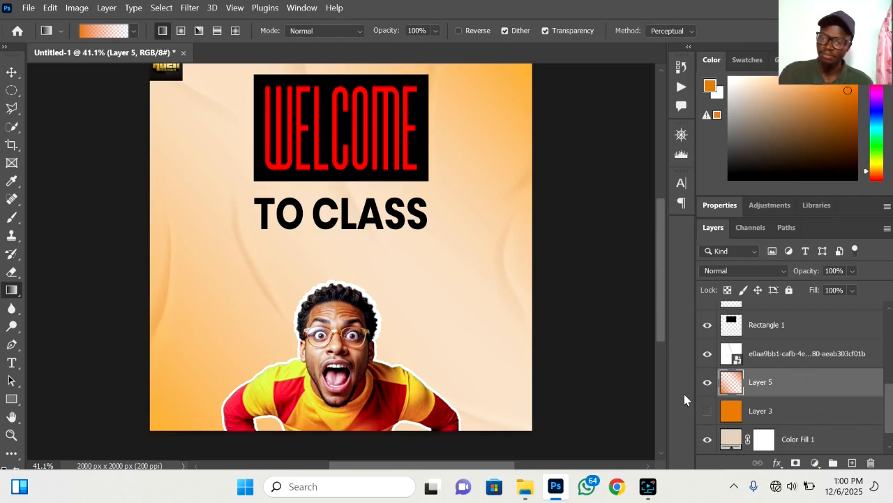
click(707, 384)
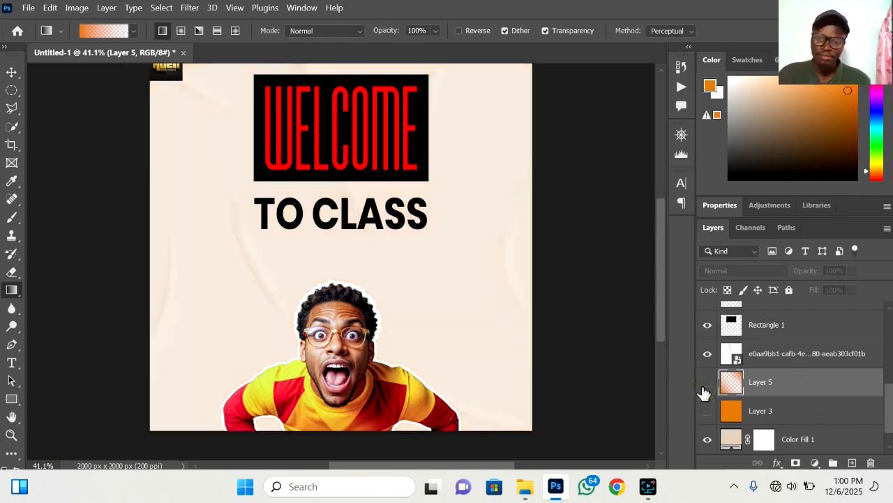
click(706, 384)
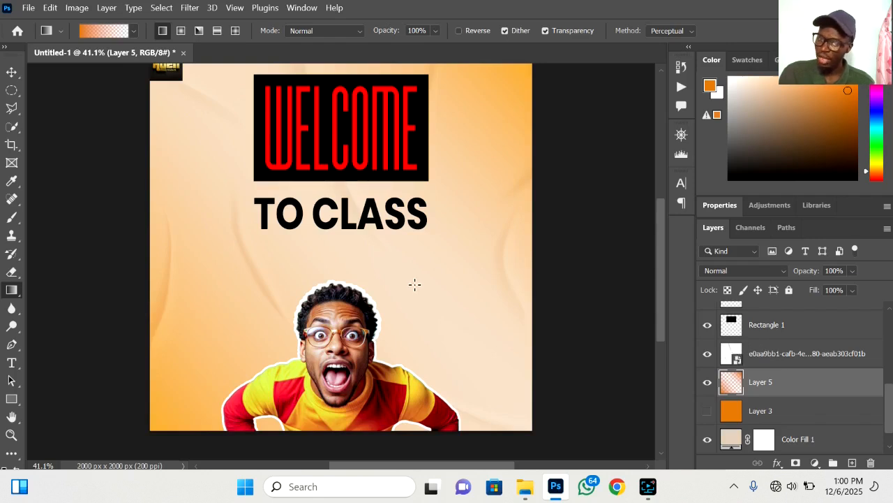
Set the fabric texture layer's blend mode to Normal.
click(794, 354)
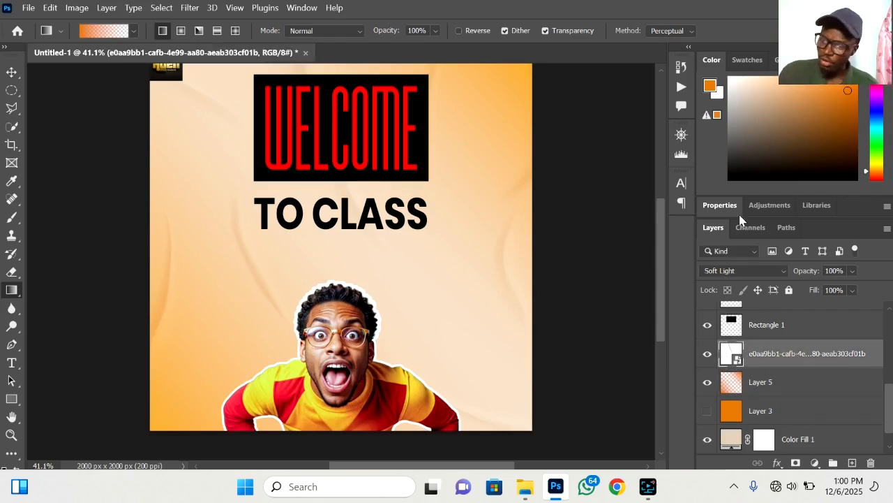
click(785, 271)
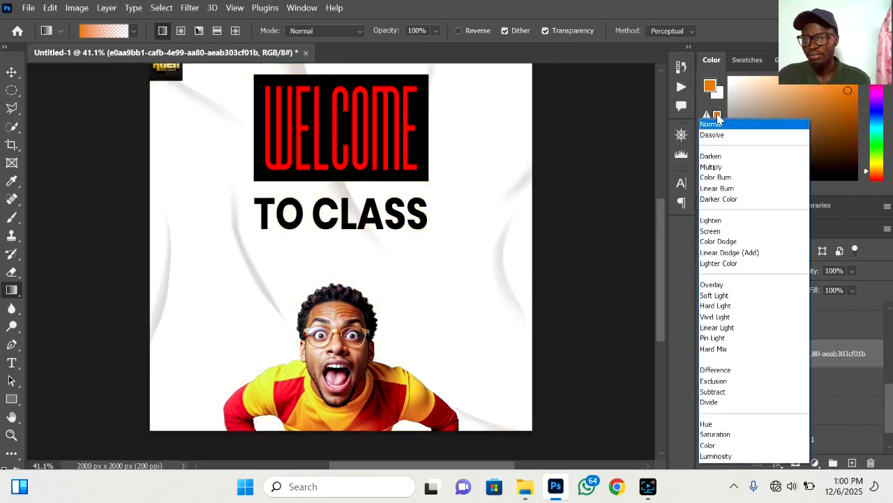
click(725, 125)
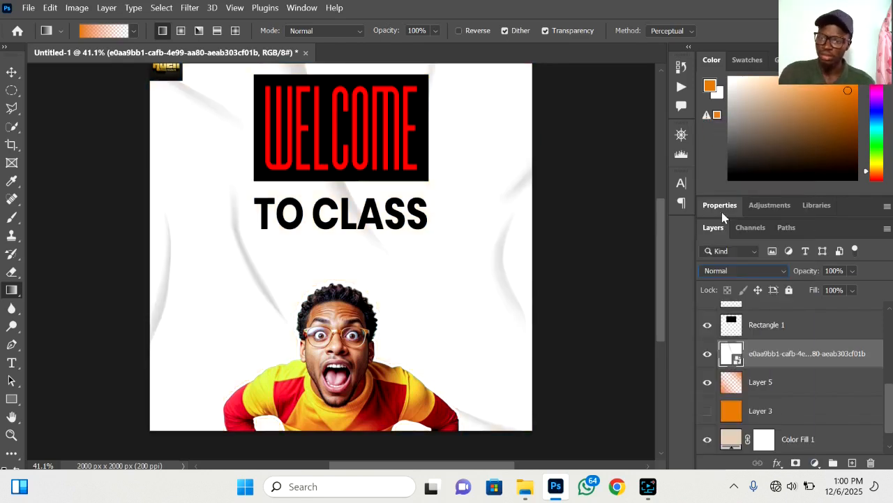
Move the gradient Layer 5 above the fabric texture layer, and show the orange Layer 3.
click(782, 382)
key(ctrl+bracketright)
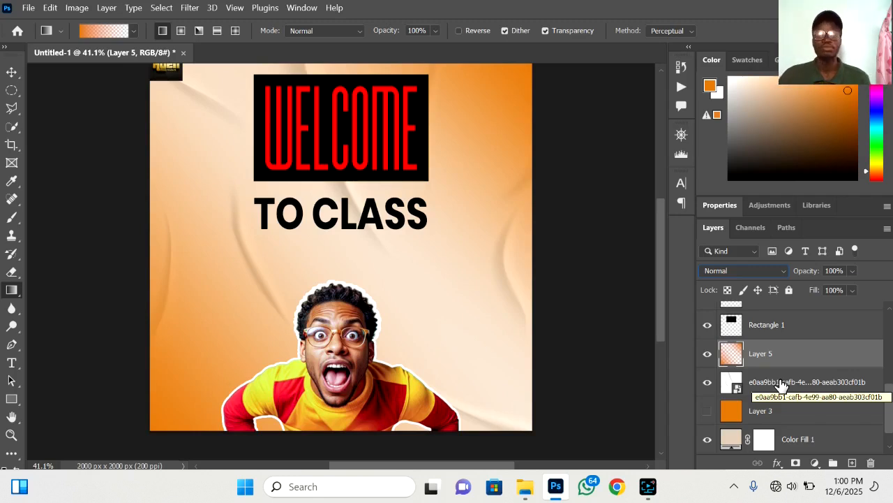
click(709, 409)
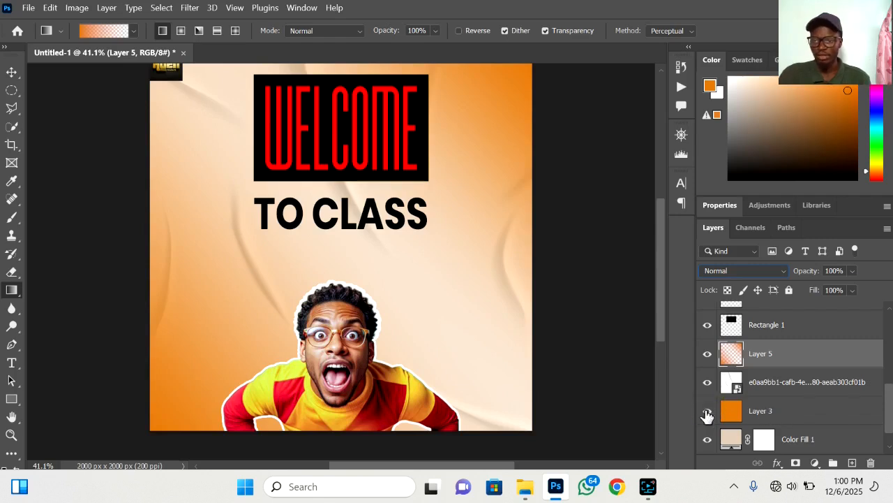
Try the Soft Light blend mode on the fabric texture layer with Layer 5 hidden, and undo both changes.
click(798, 383)
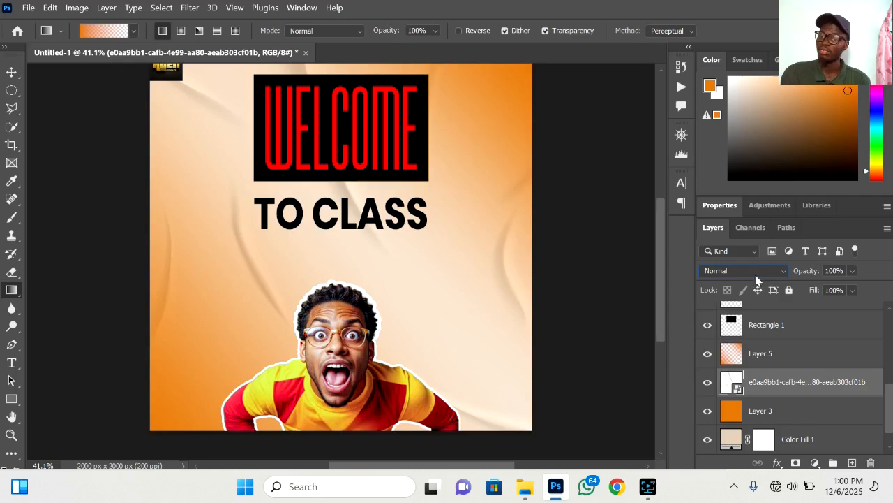
click(783, 274)
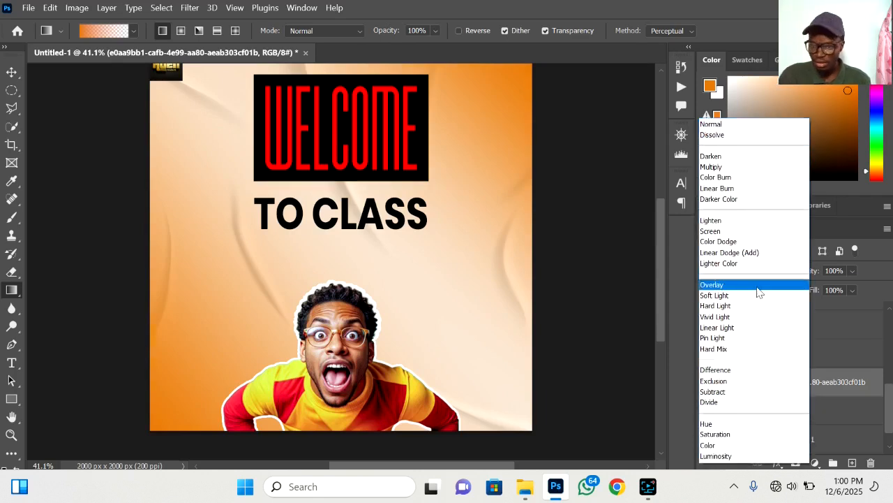
click(726, 296)
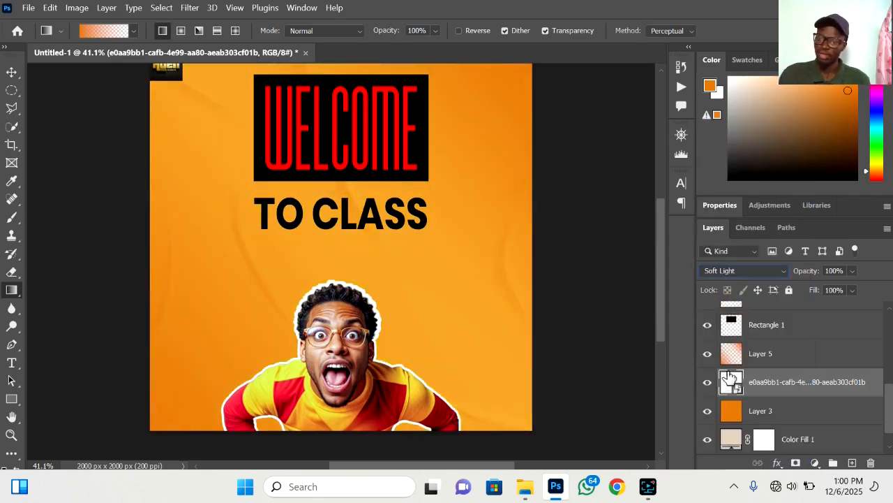
click(709, 354)
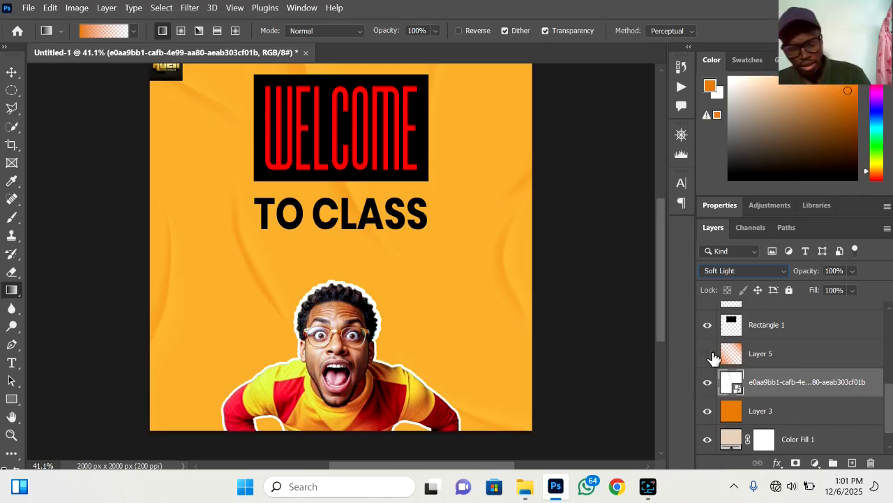
key(ctrl+z)
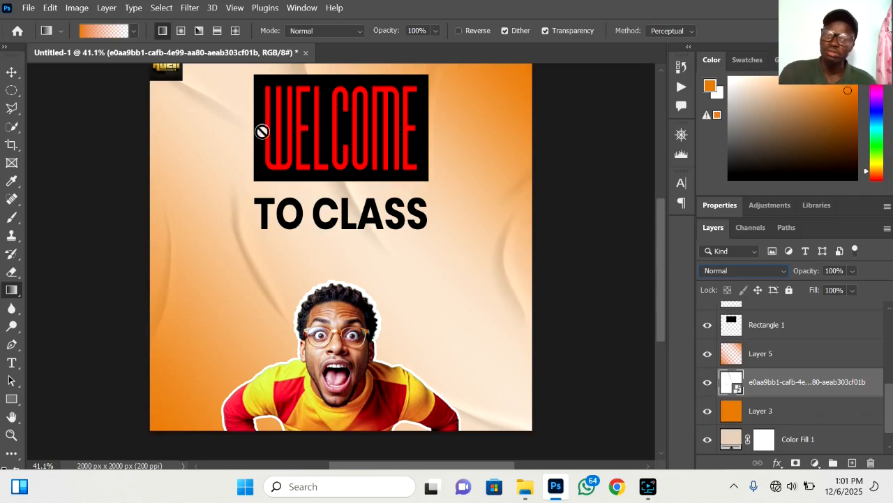
Select the black rectangle behind WELCOME, set the Rectangle tool's fill to white, and return to the Move tool.
click(12, 72)
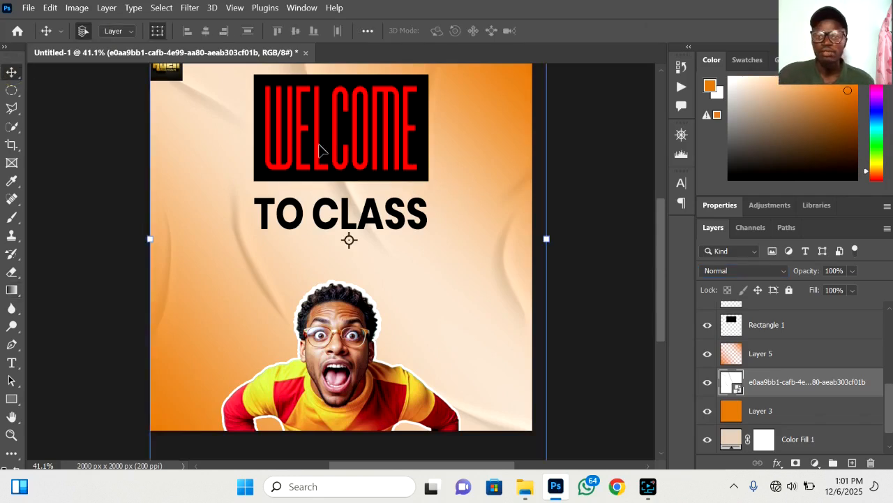
click(420, 179)
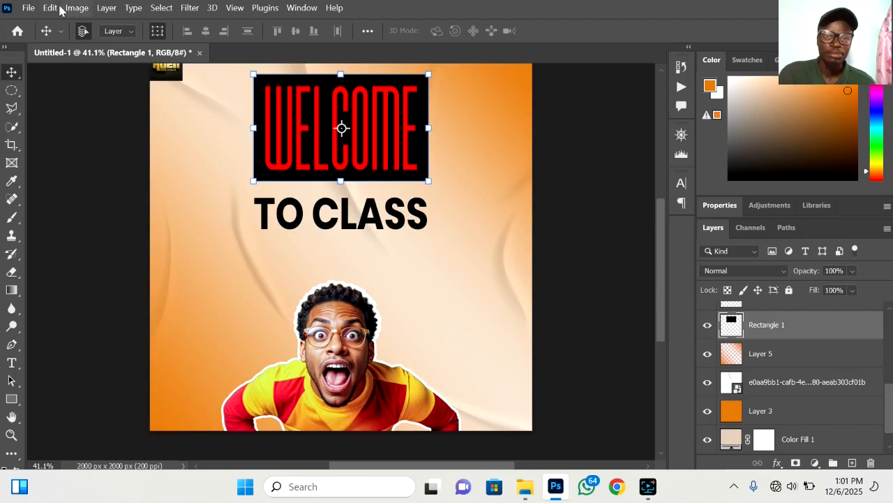
click(12, 399)
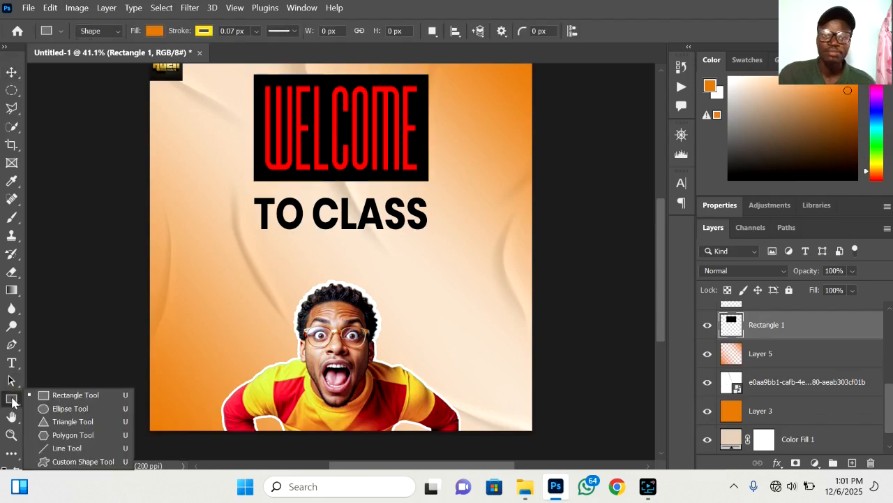
click(153, 31)
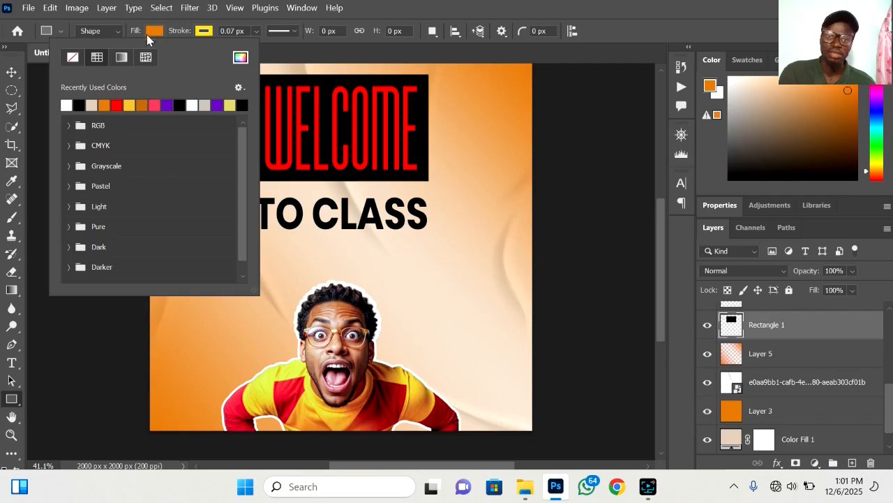
click(67, 104)
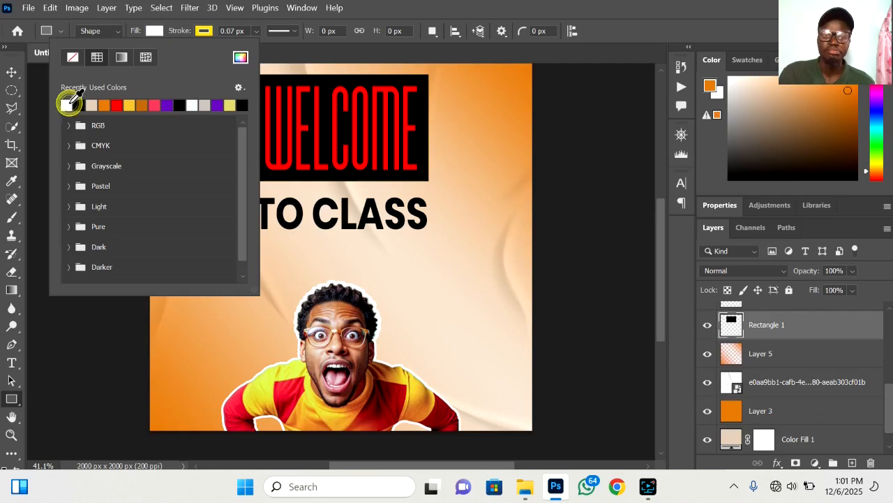
click(10, 72)
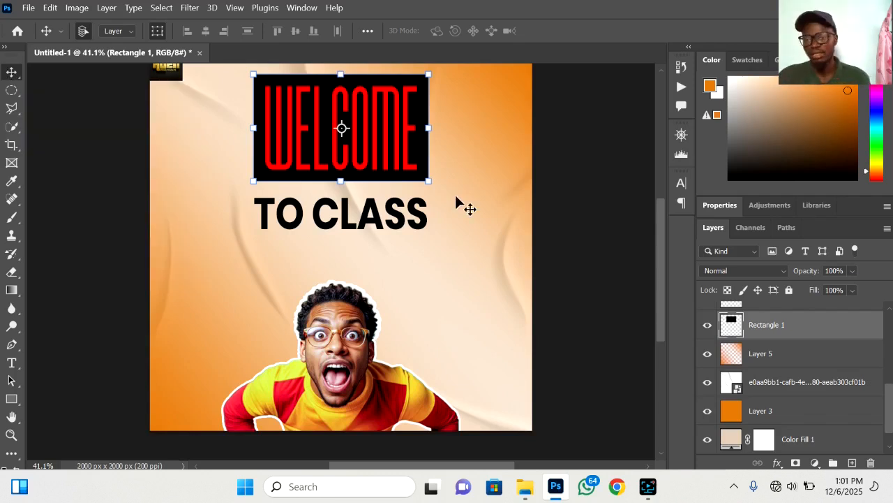
Hide the orange Layer 3 and apply a yellow-green Color Overlay (d4e74f) to the rectangle behind WELCOME.
click(707, 411)
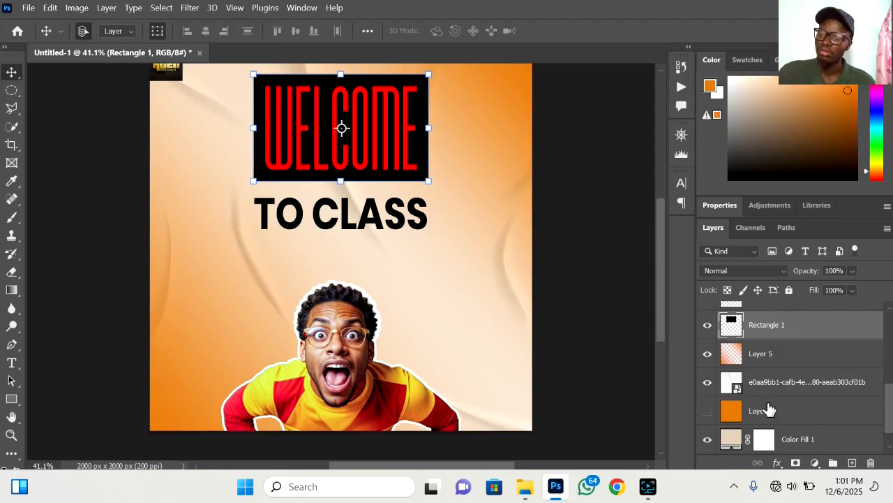
click(776, 463)
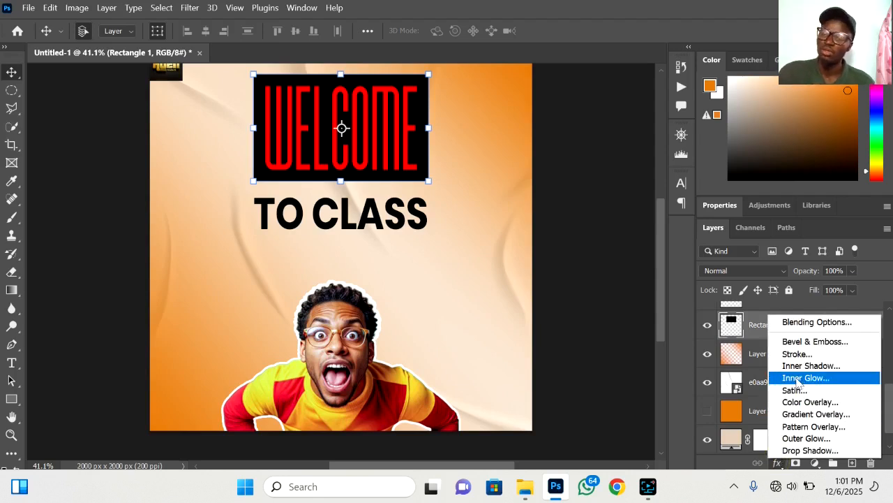
click(812, 403)
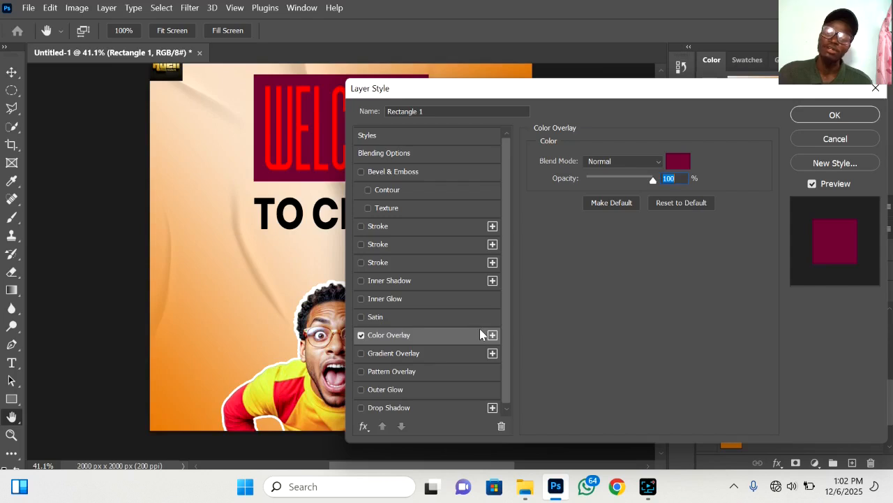
click(675, 166)
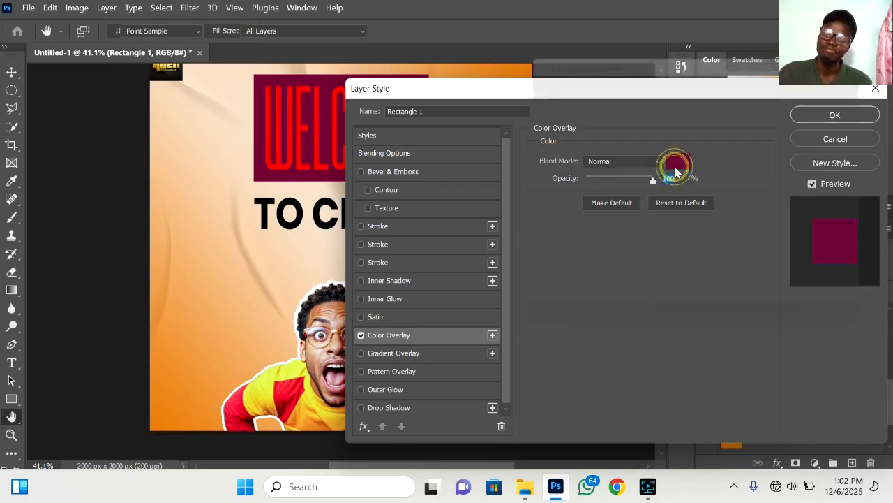
click(283, 375)
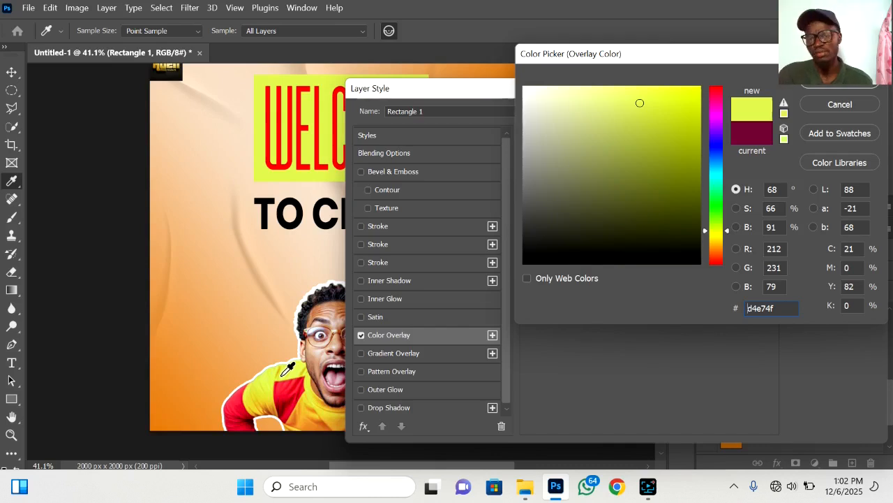
click(824, 85)
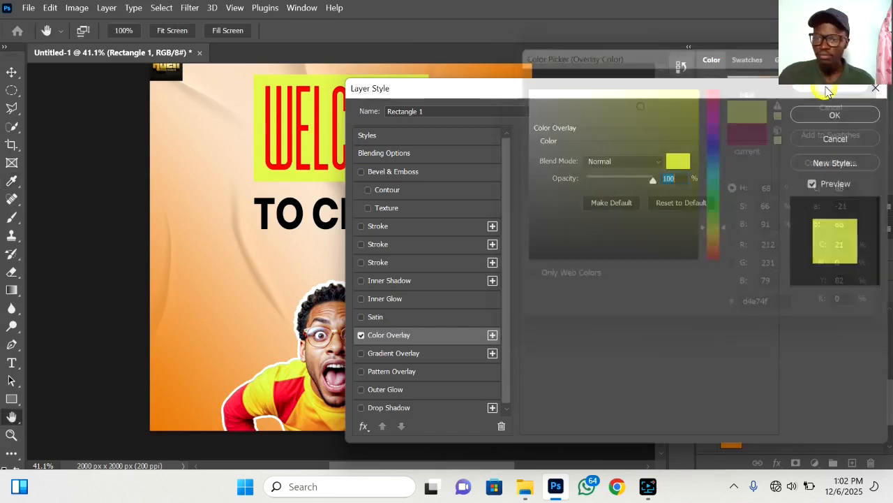
click(832, 115)
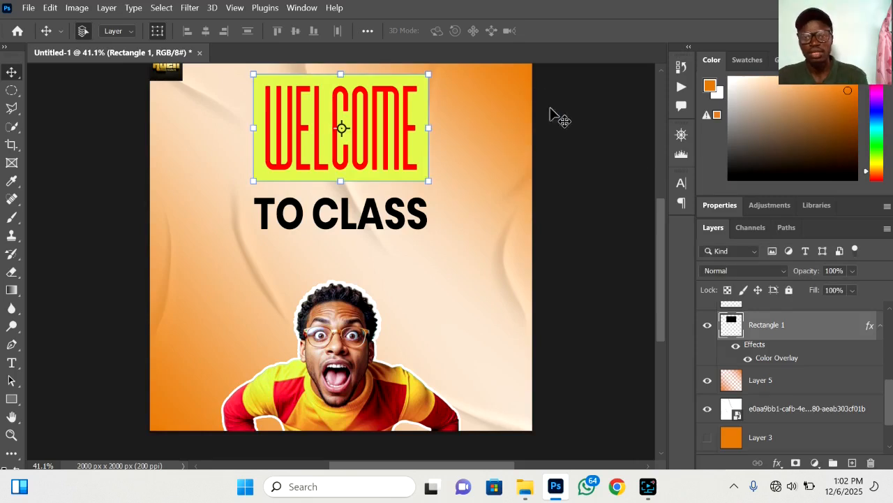
click(595, 172)
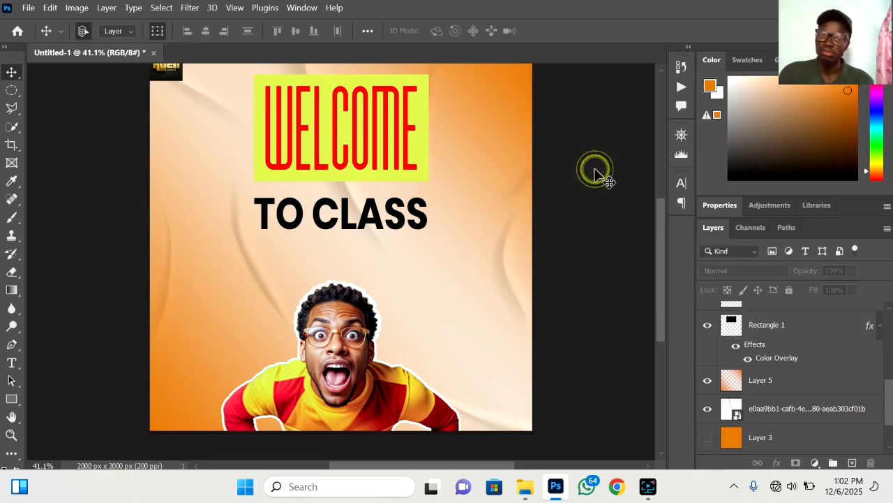
Try white (ffffff) as the WELCOME text color, and revert the change.
click(409, 162)
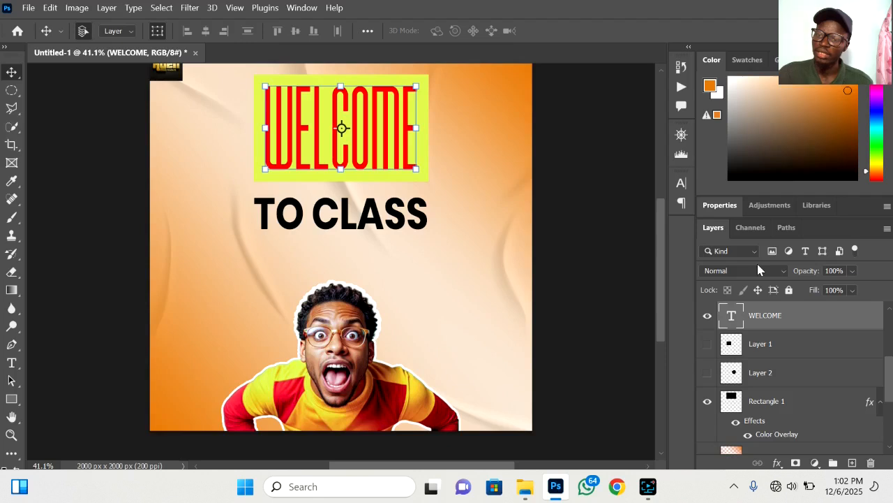
click(682, 183)
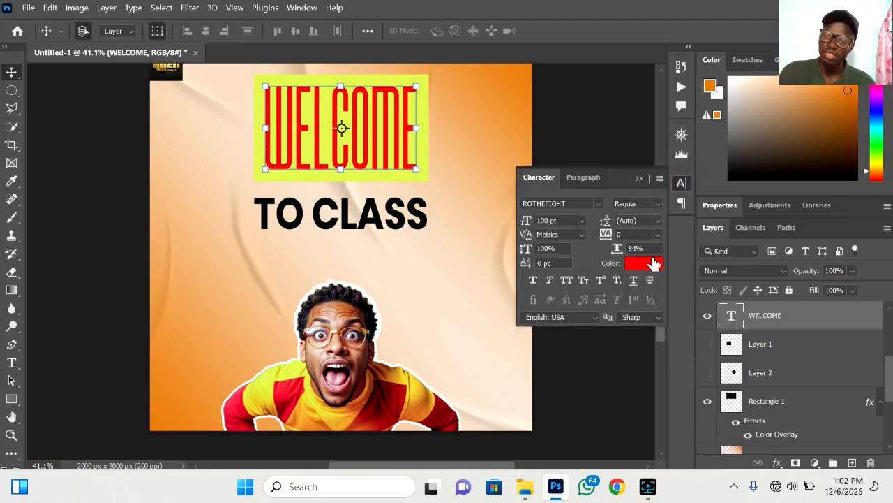
click(653, 261)
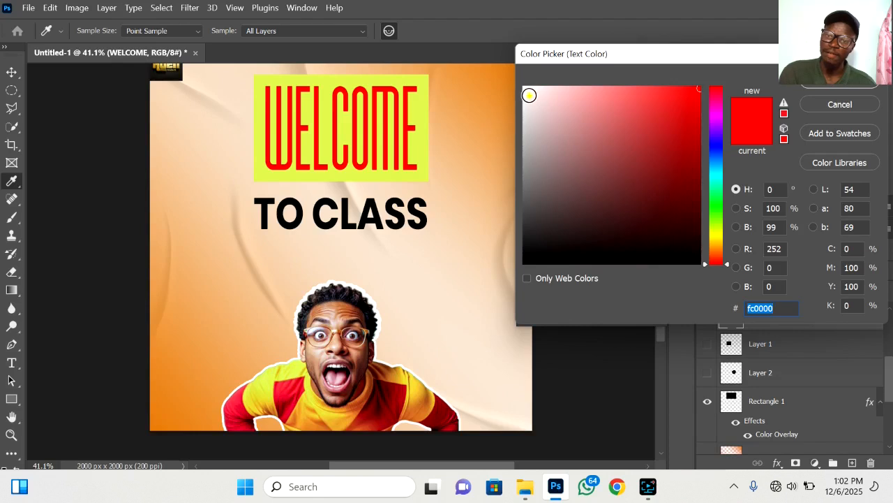
click(525, 89)
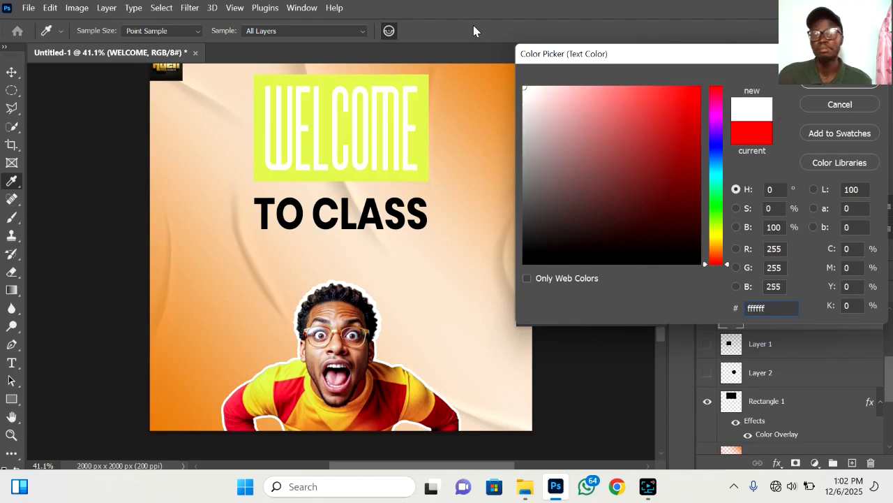
click(840, 104)
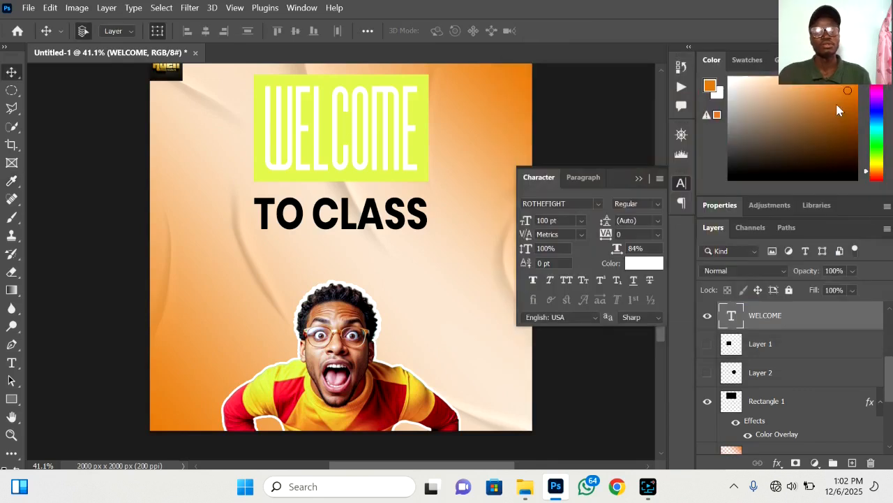
click(628, 122)
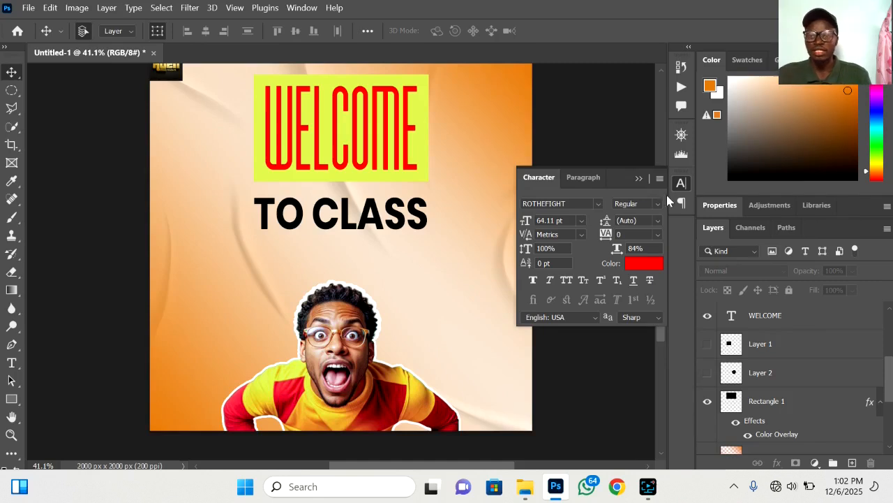
click(638, 179)
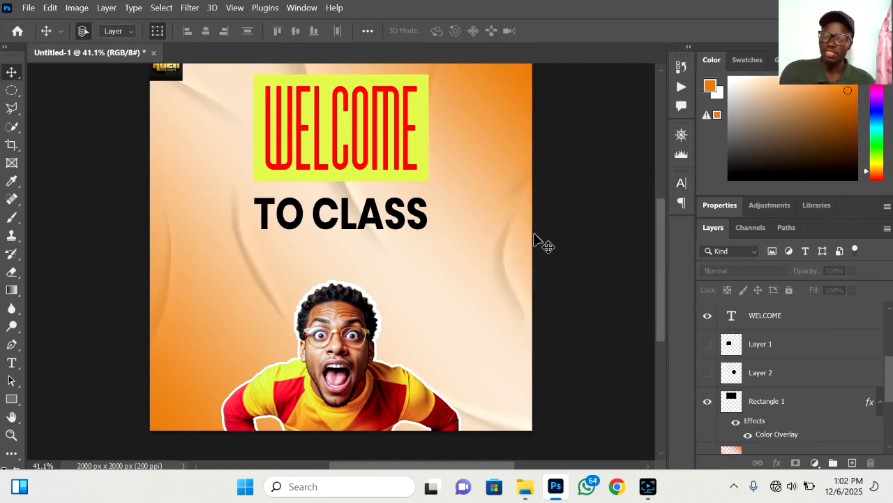